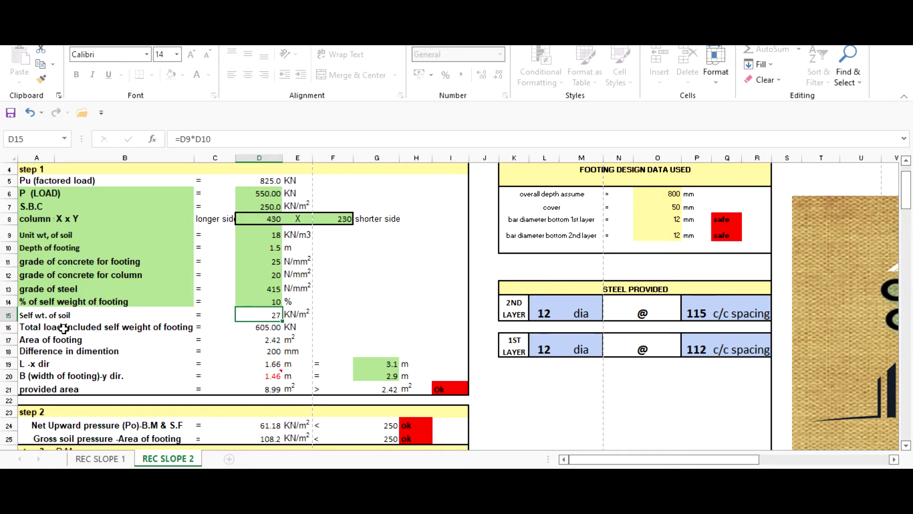
# Step: Inspect the protected row 14 and the total load formula in D16
pyautogui.doubleClick(208, 301)
pyautogui.click(462, 284)
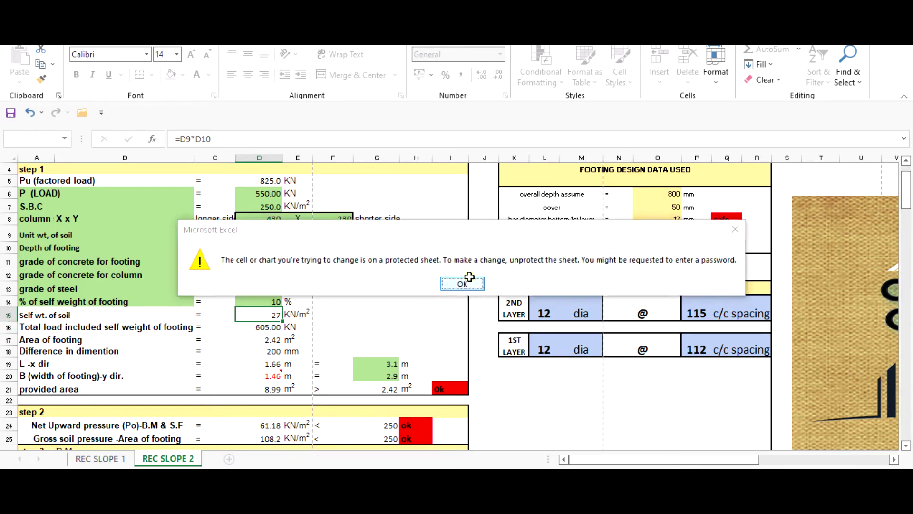
pyautogui.click(357, 293)
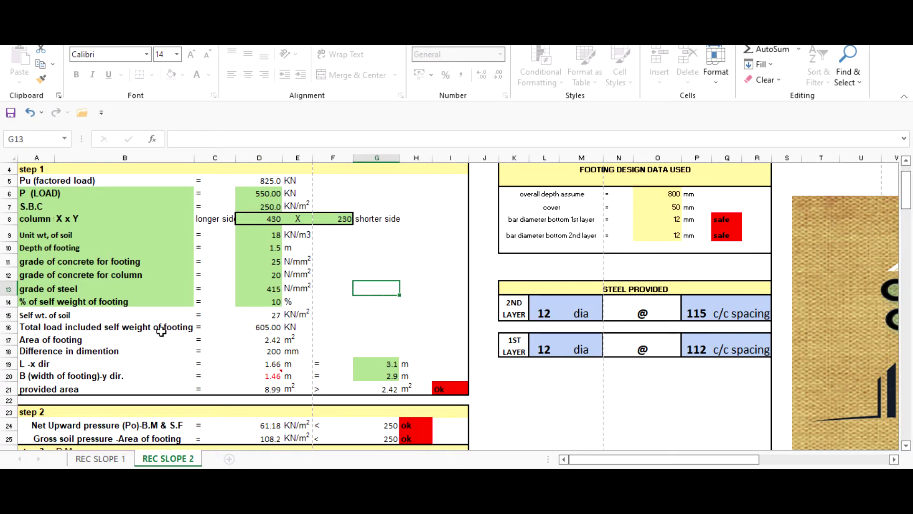
pyautogui.click(260, 326)
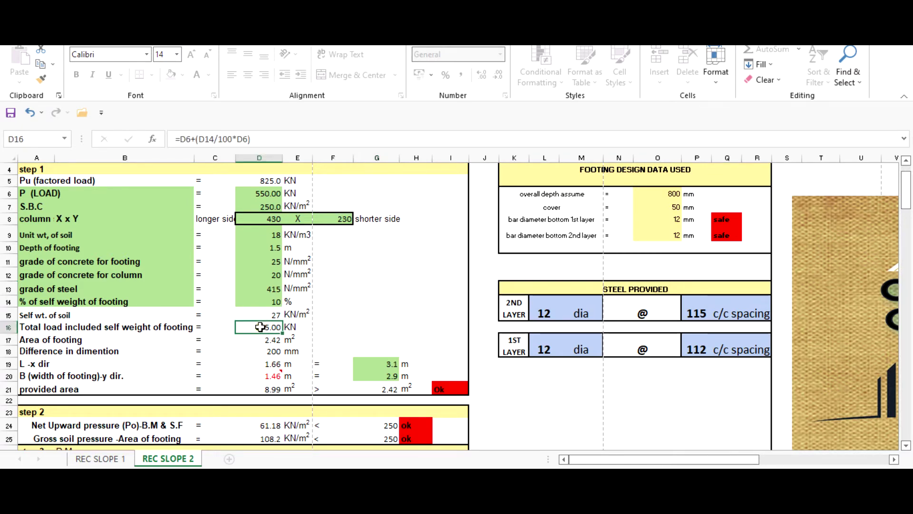
pyautogui.click(383, 315)
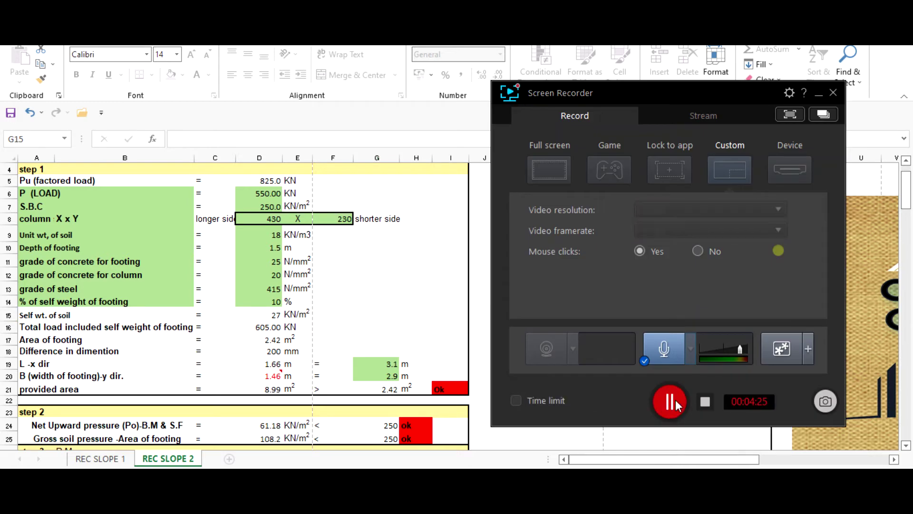
# Step: Set the footing self weight to 12 % in D14, cross-checking the OneNote design notes
pyautogui.click(270, 299)
pyautogui.write('12')
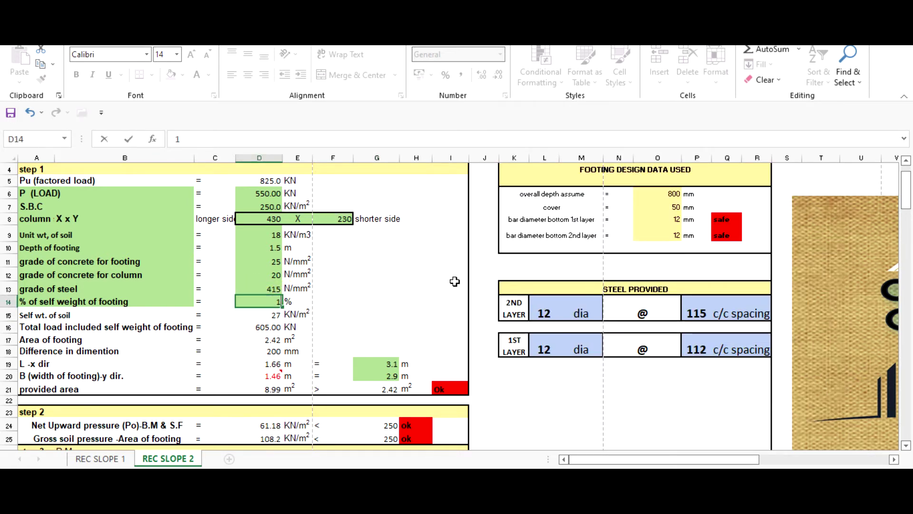
pyautogui.press('Return')
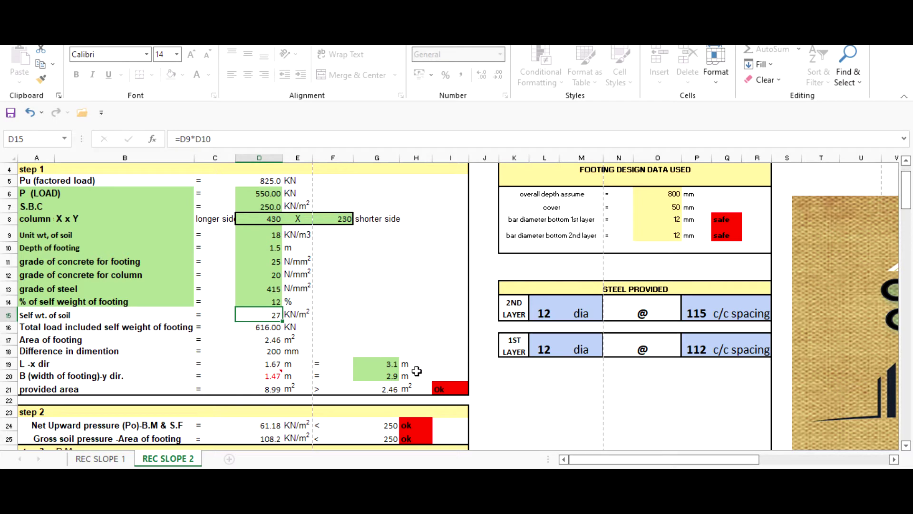
pyautogui.hotkey('alt', 'Tab')
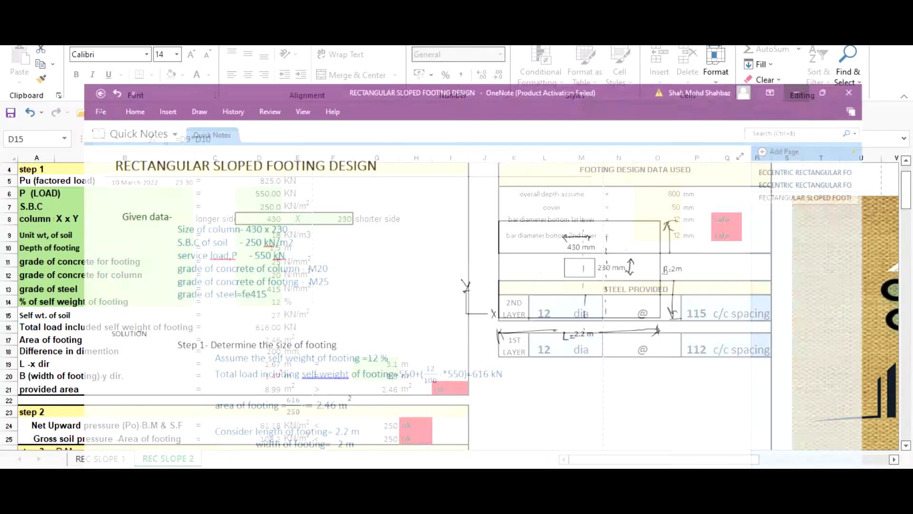
pyautogui.hotkey('alt', 'Tab')
pyautogui.click(386, 304)
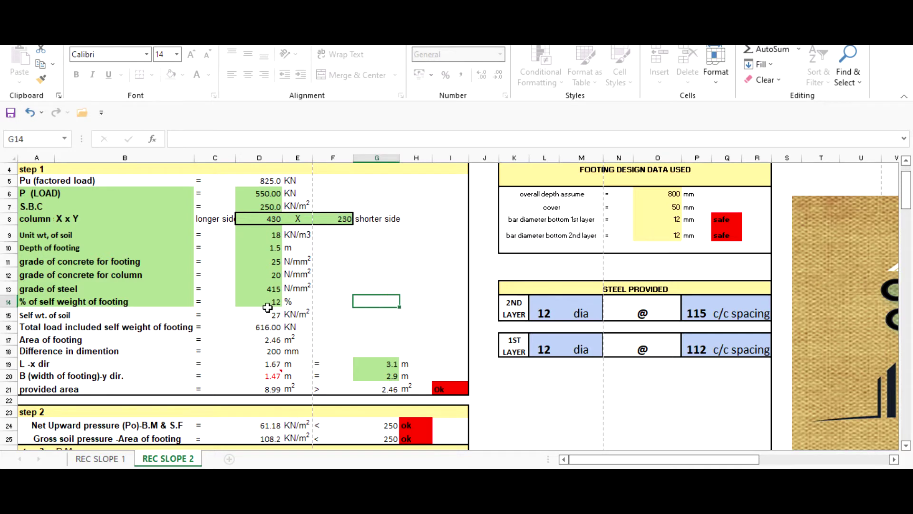
pyautogui.scroll(-1, 211, 321)
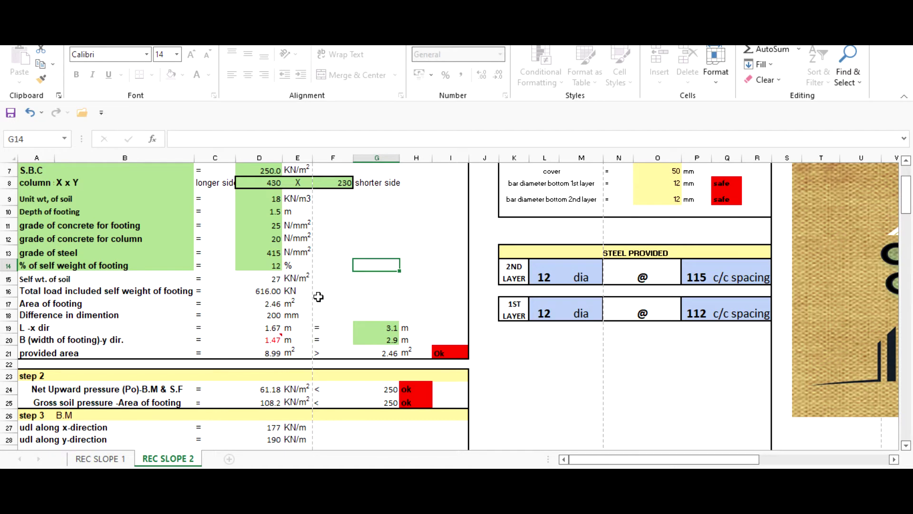
pyautogui.scroll(1, 318, 297)
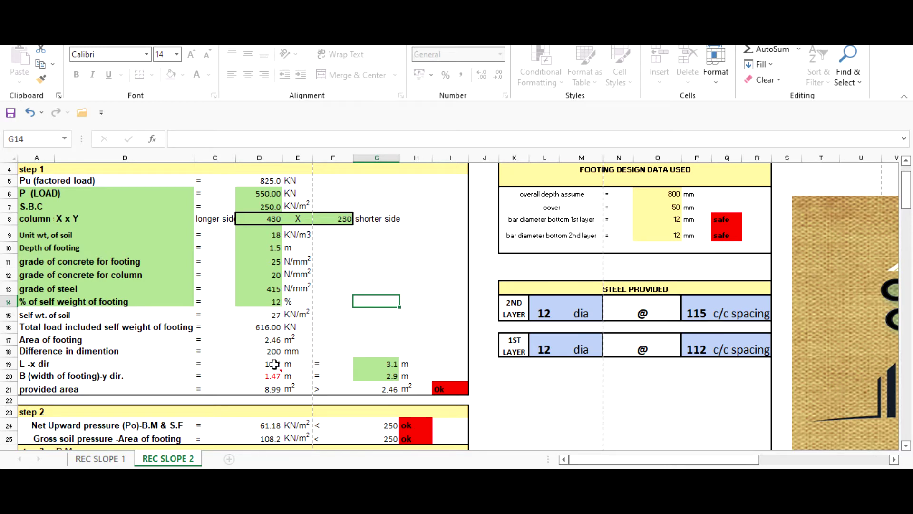
pyautogui.scroll(-1, 292, 328)
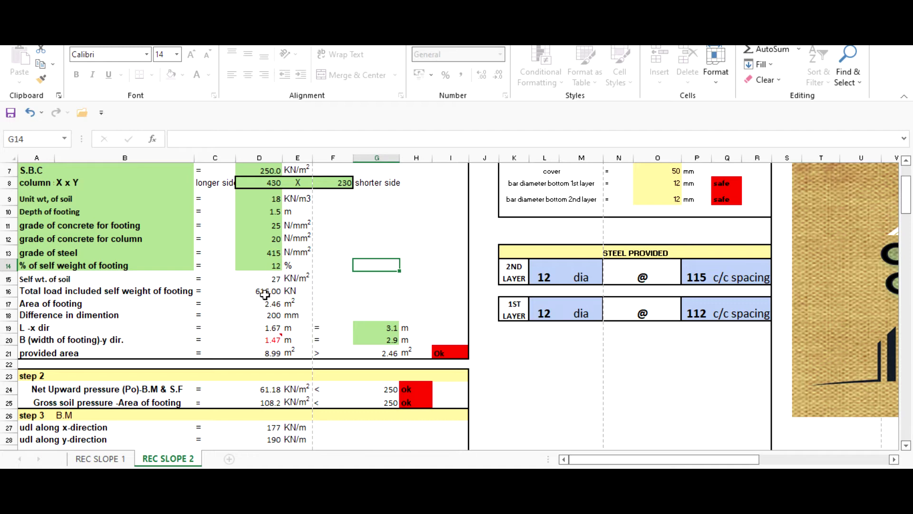
pyautogui.click(372, 340)
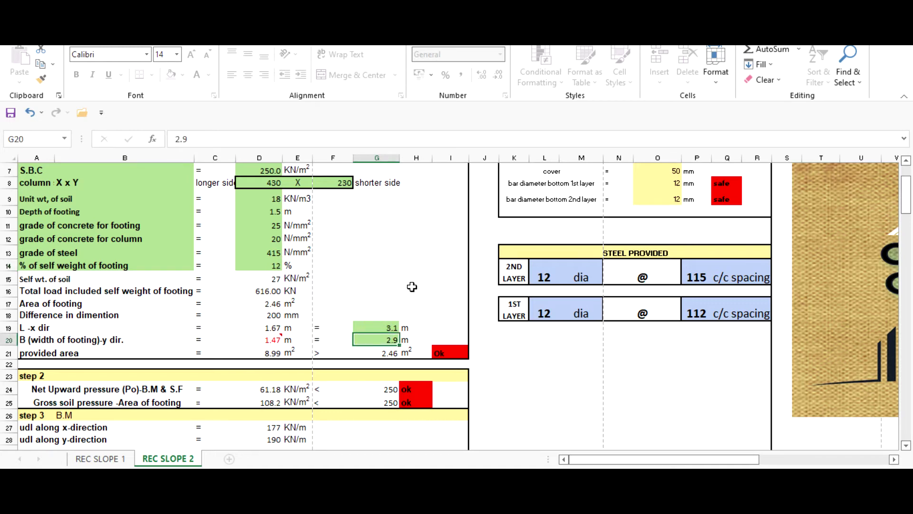
# Step: Enter the footing width of 2 m from the OneNote notes
pyautogui.hotkey('alt', 'Tab')
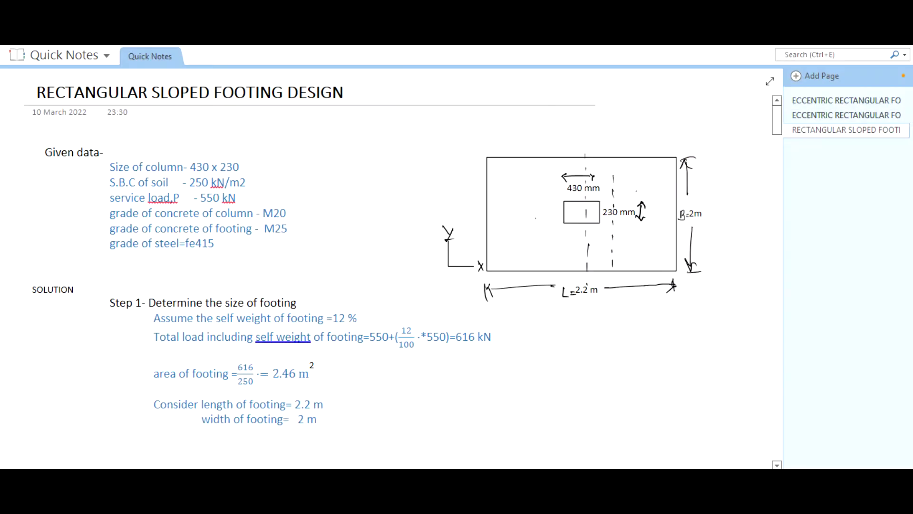
pyautogui.hotkey('alt', 'Tab')
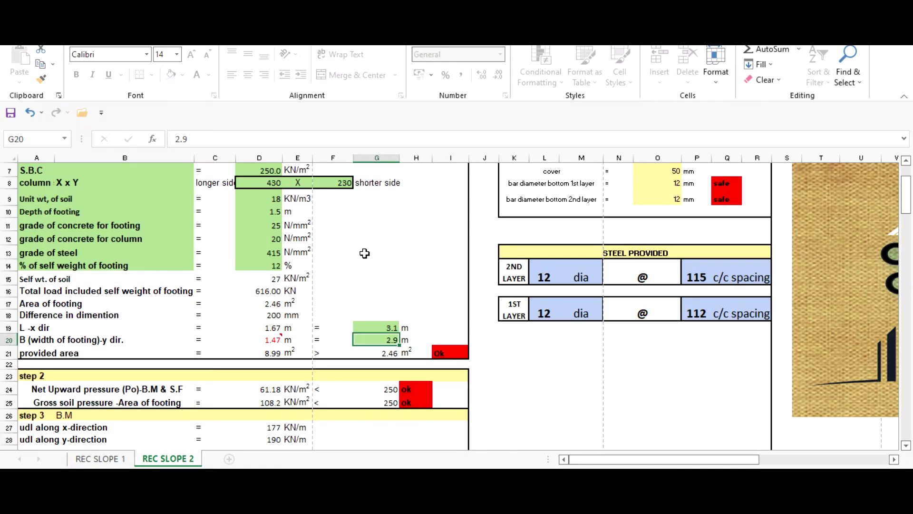
pyautogui.write('2')
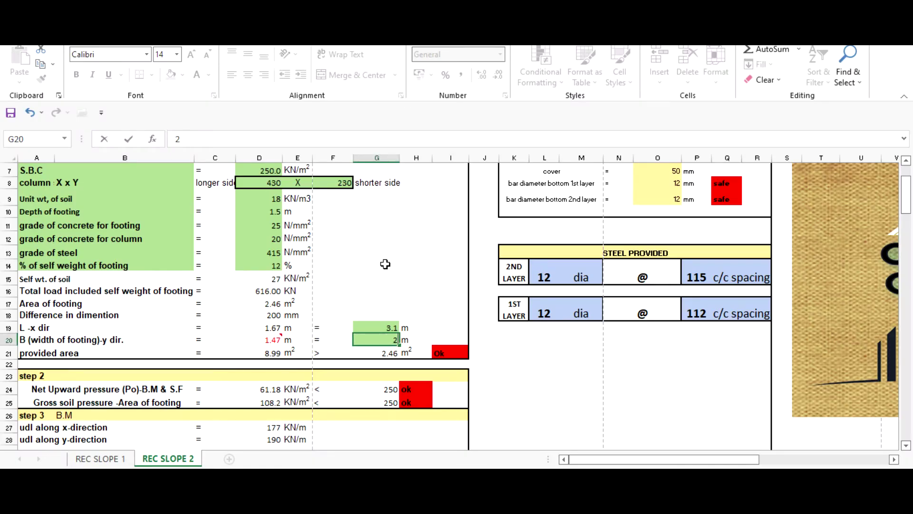
pyautogui.press('Return')
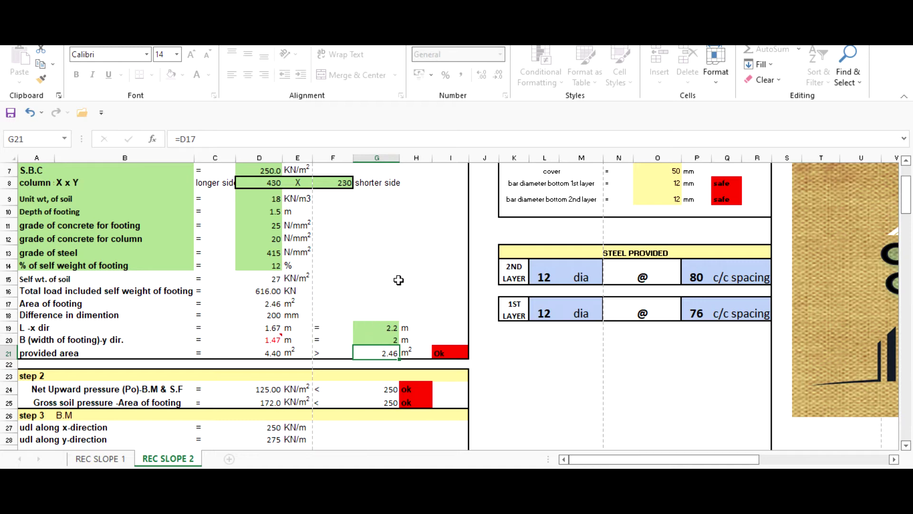
# Step: Check the footing length formula in G19 against the 2 m width in G20
pyautogui.click(380, 326)
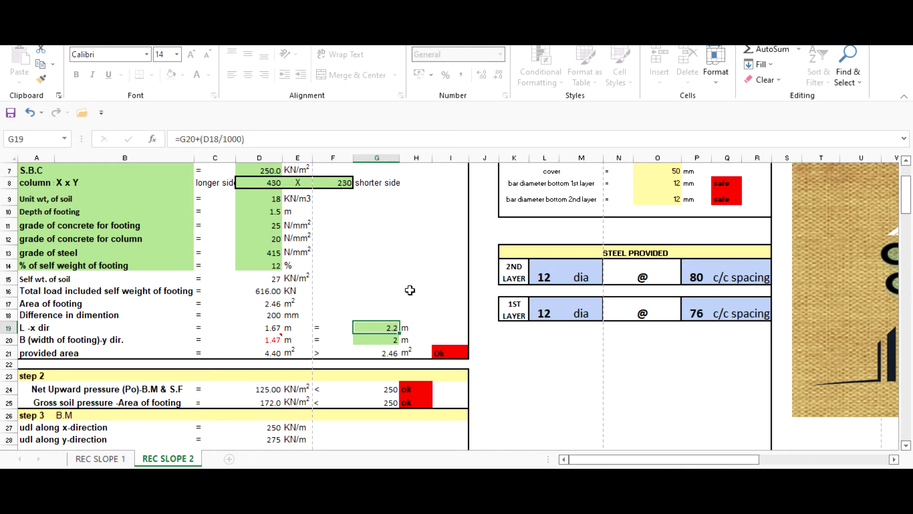
pyautogui.click(366, 337)
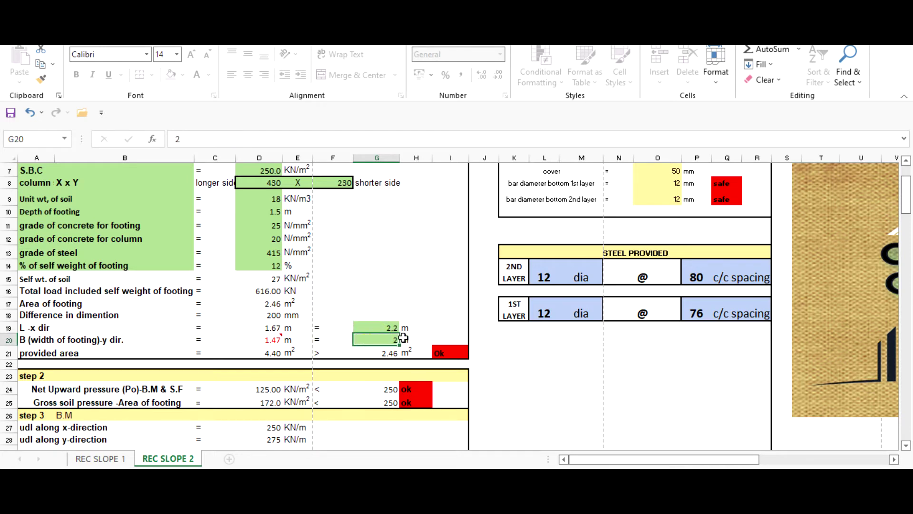
pyautogui.click(370, 326)
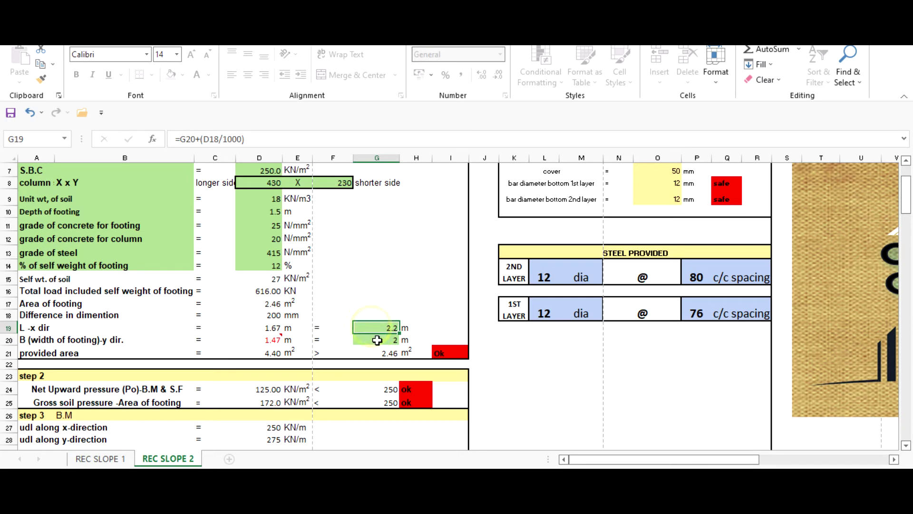
pyautogui.click(373, 337)
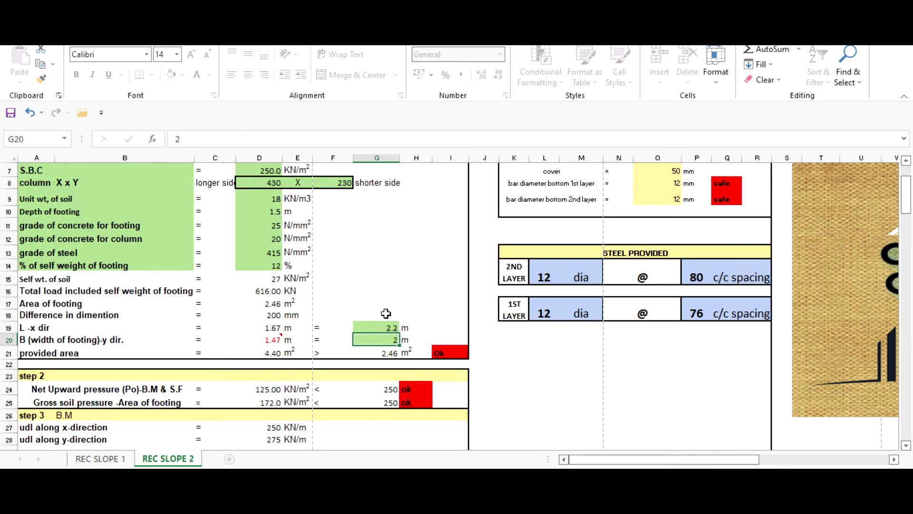
pyautogui.scroll(-5, 388, 311)
pyautogui.moveTo(590, 460); pyautogui.dragTo(657, 460)
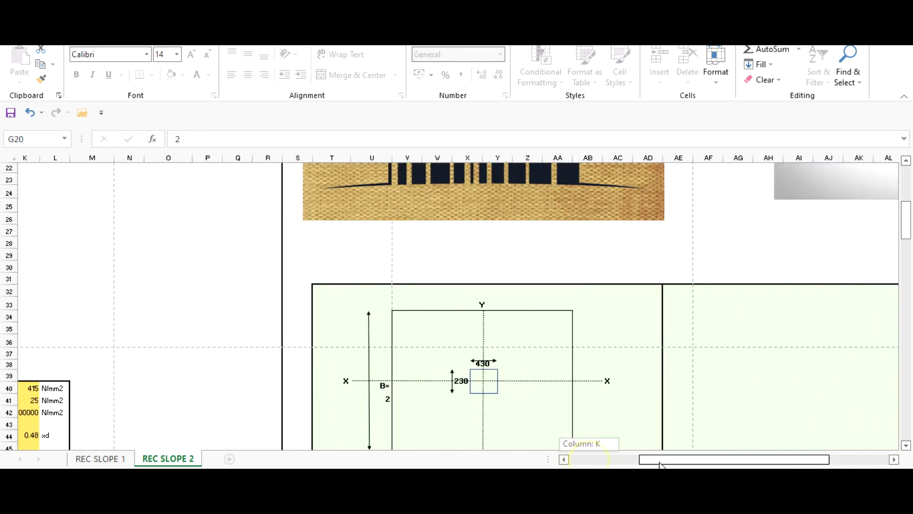
pyautogui.scroll(-3, 618, 361)
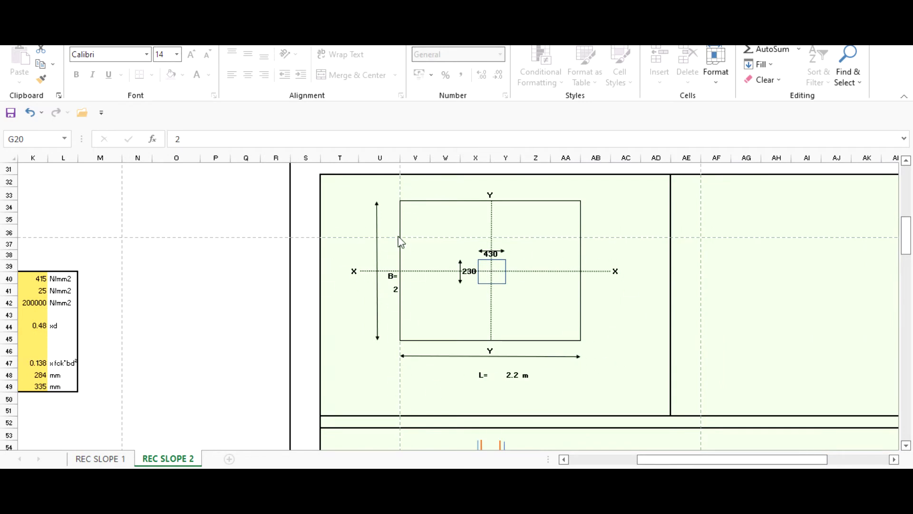
pyautogui.moveTo(718, 464)
pyautogui.mouseDown()
pyautogui.moveTo(675, 461)
pyautogui.moveTo(746, 461)
pyautogui.moveTo(494, 457)
pyautogui.mouseUp()
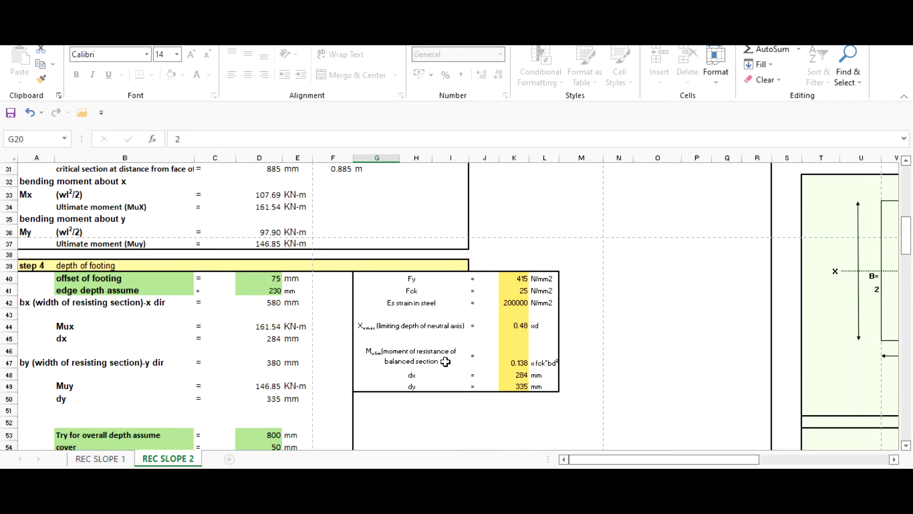
pyautogui.scroll(5, 445, 362)
pyautogui.scroll(3, 445, 362)
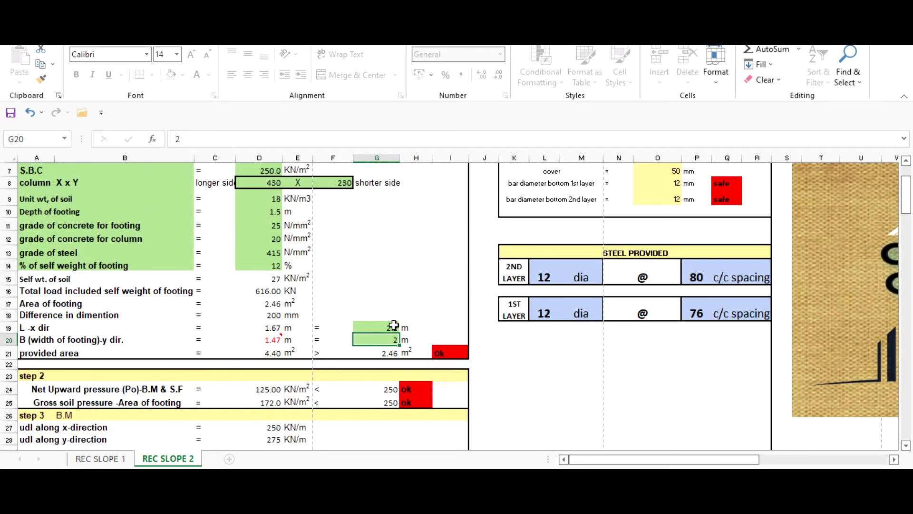
pyautogui.click(369, 326)
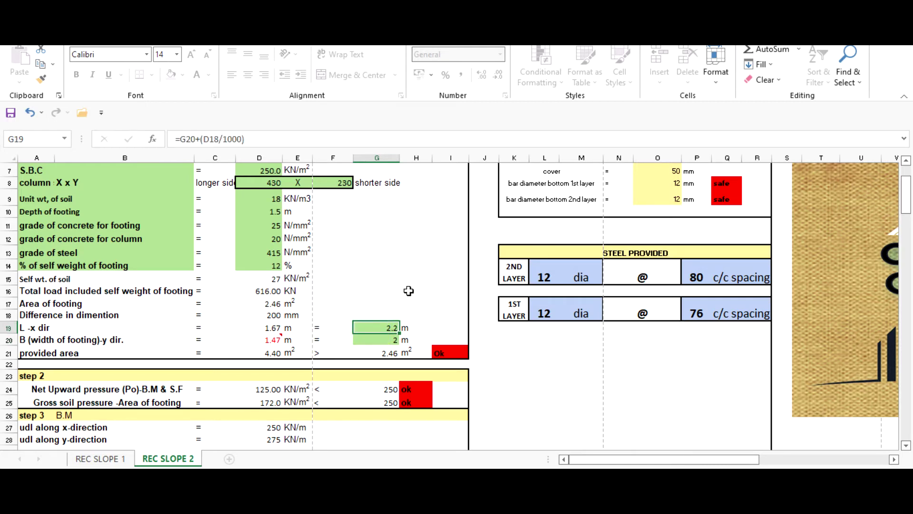
pyautogui.write('2.')
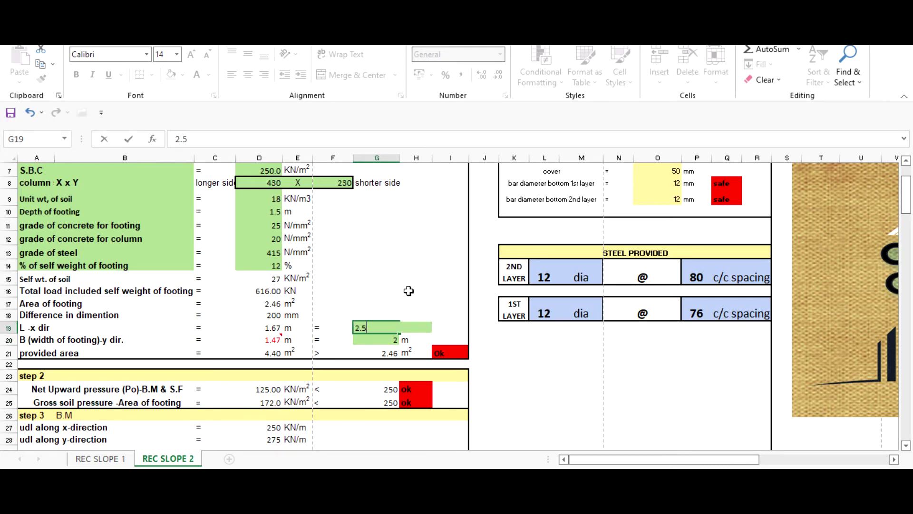
pyautogui.press('Return')
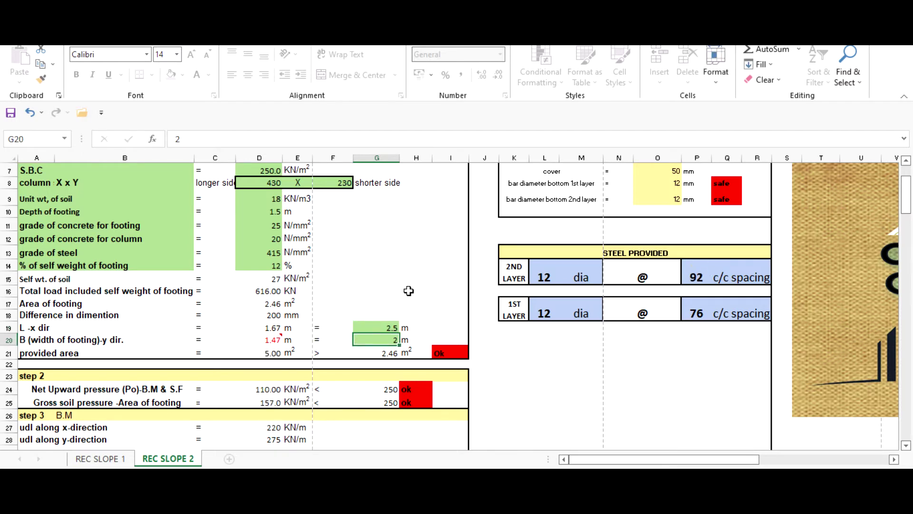
pyautogui.scroll(-2, 435, 275)
pyautogui.scroll(1, 436, 280)
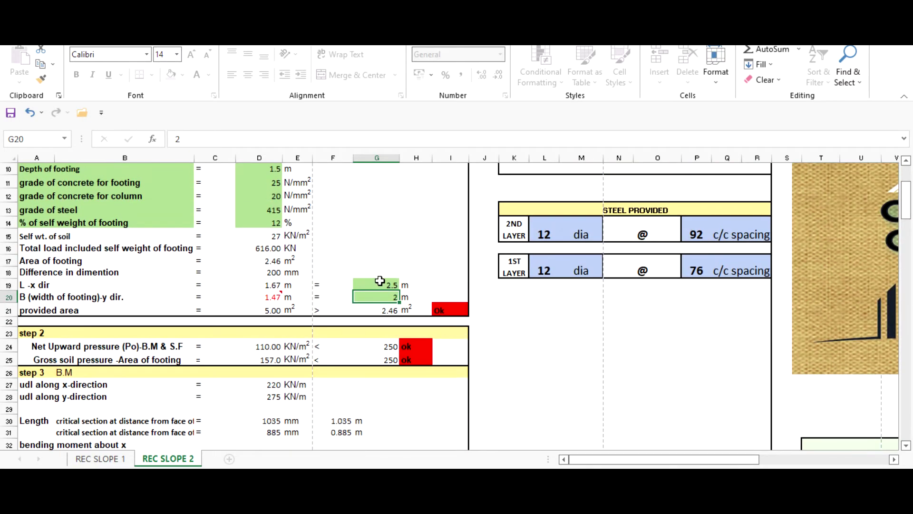
pyautogui.hotkey('ctrl', 'z')
pyautogui.click(414, 246)
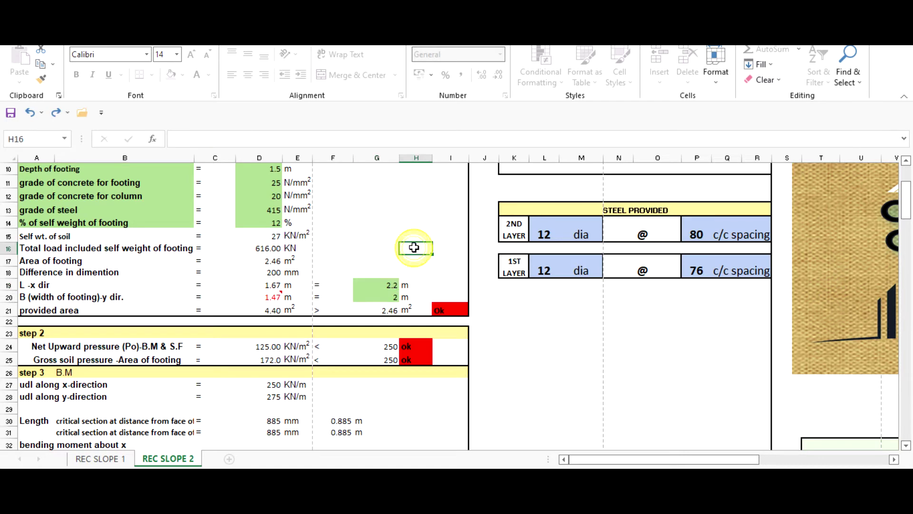
pyautogui.scroll(-1, 525, 324)
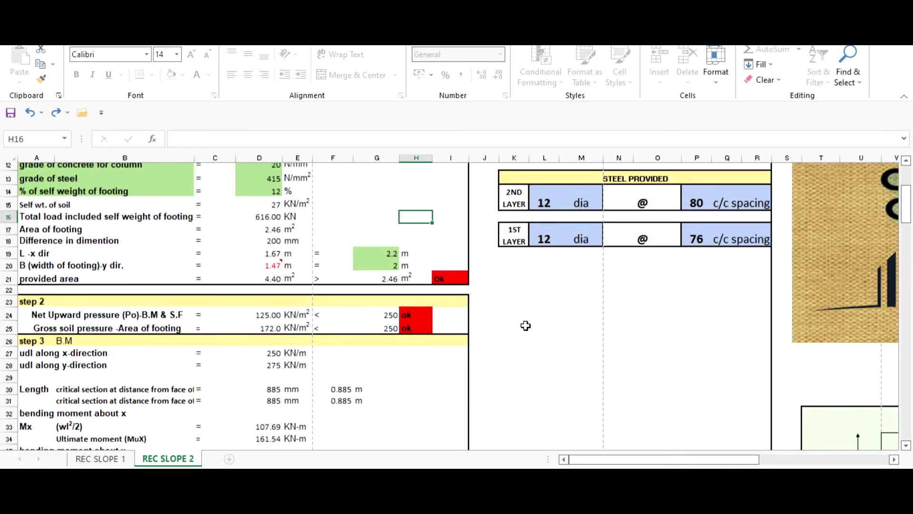
pyautogui.scroll(1, 518, 319)
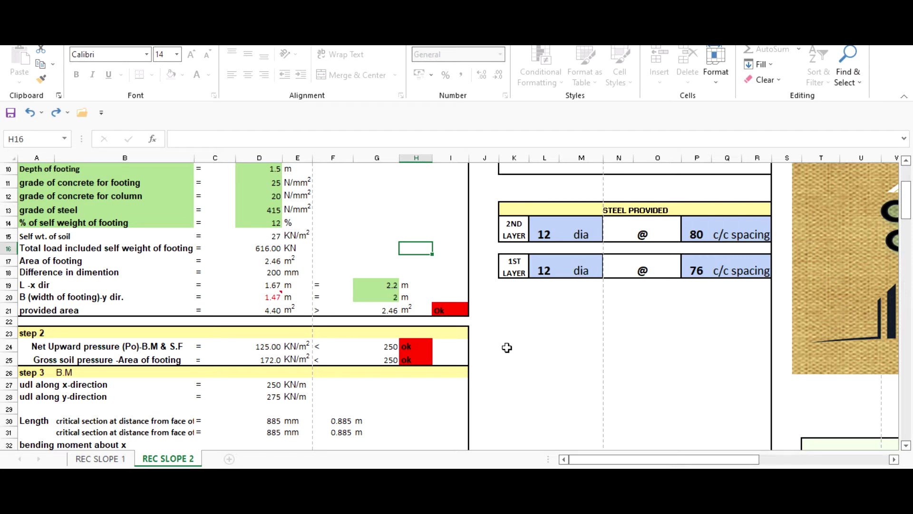
pyautogui.scroll(1, 553, 351)
pyautogui.scroll(-2, 465, 301)
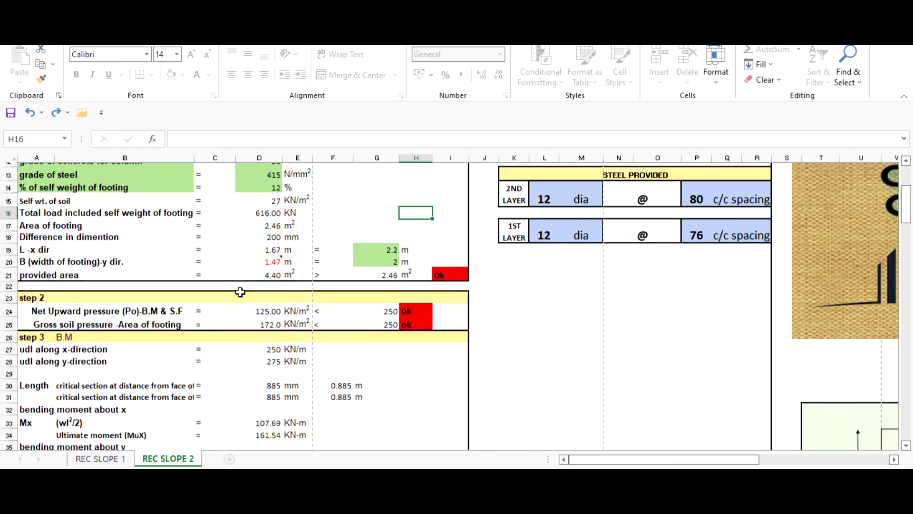
pyautogui.scroll(1, 266, 310)
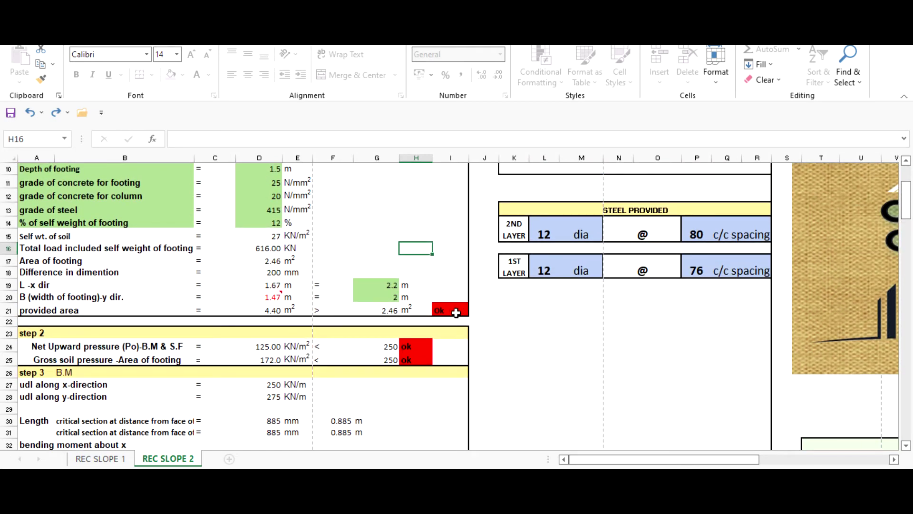
pyautogui.click(454, 309)
pyautogui.click(506, 333)
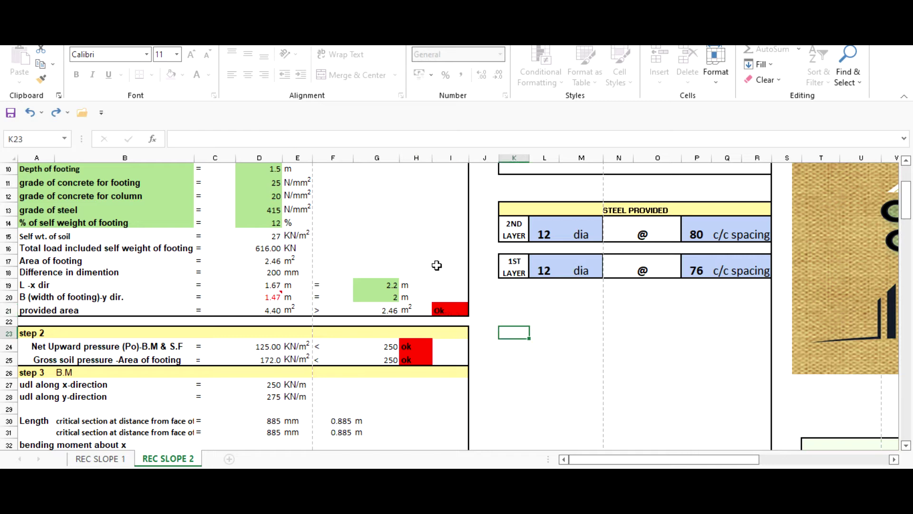
pyautogui.scroll(-1, 450, 304)
pyautogui.scroll(-1, 449, 302)
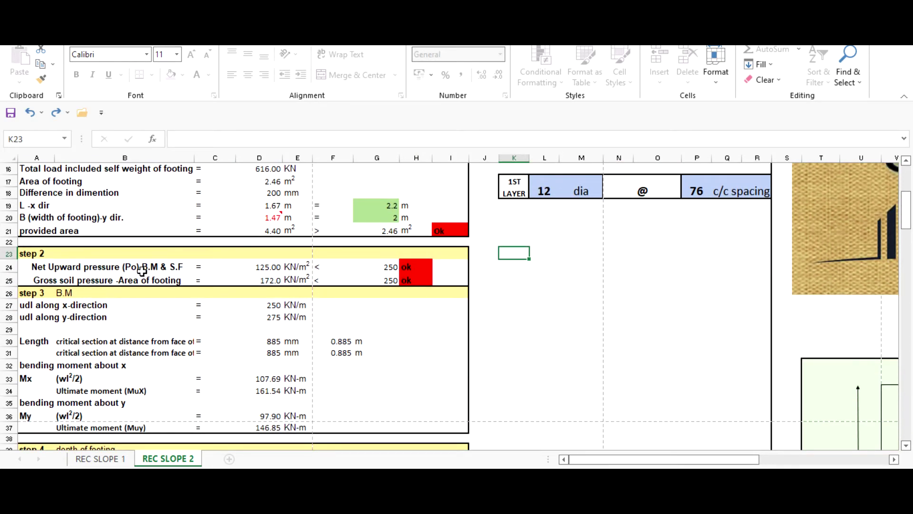
pyautogui.scroll(1, 221, 272)
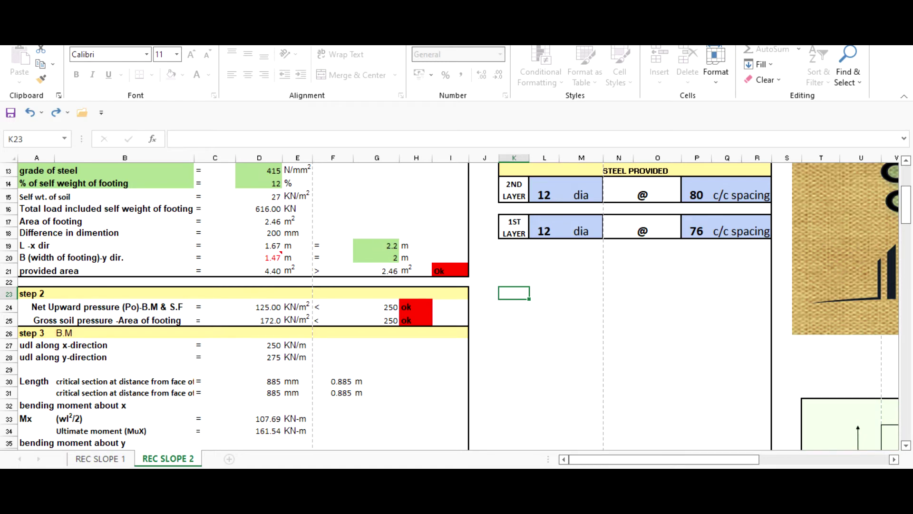
pyautogui.scroll(-1, 424, 320)
pyautogui.click(424, 318)
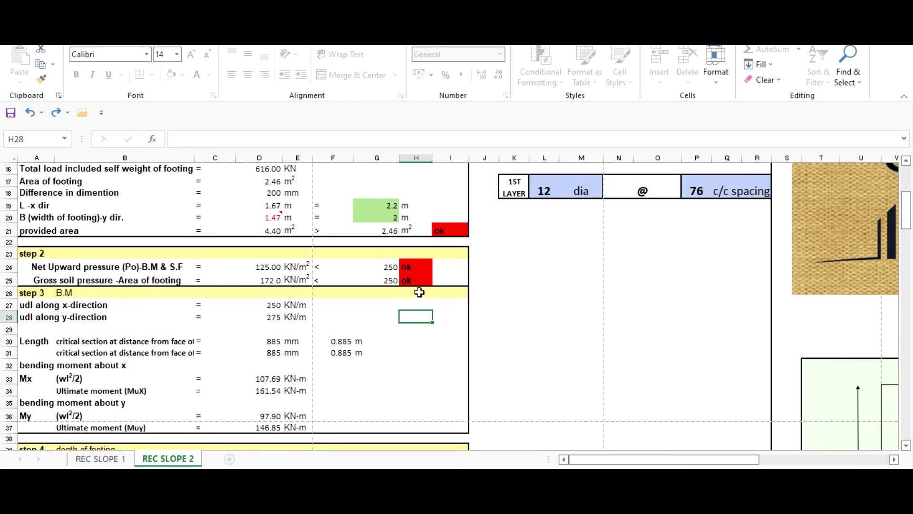
pyautogui.scroll(-1, 357, 301)
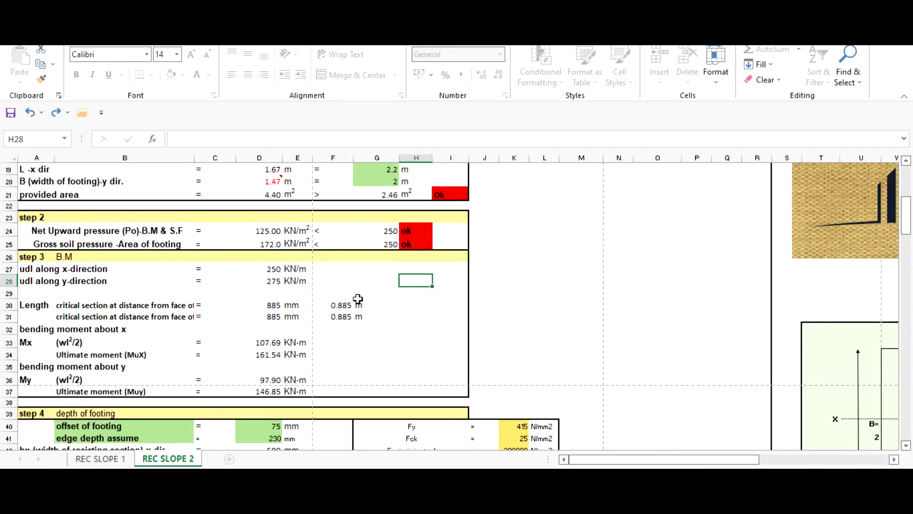
pyautogui.scroll(-2, 357, 294)
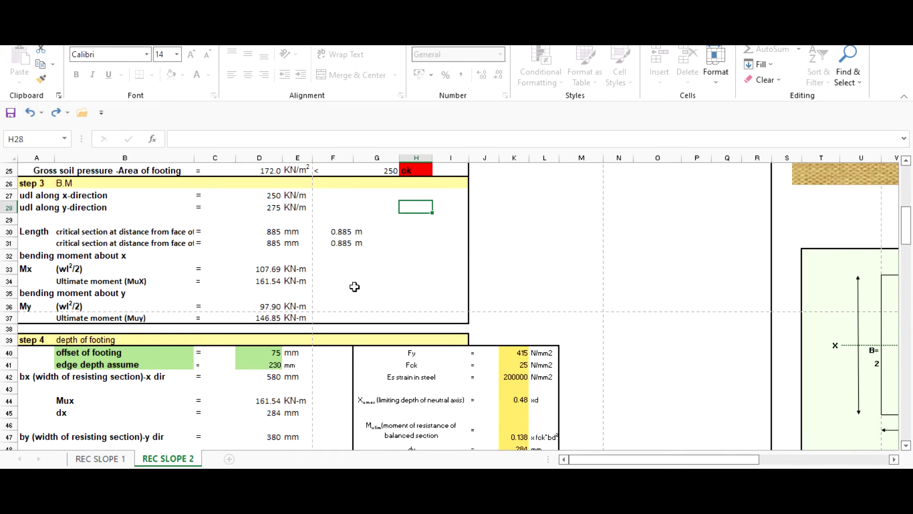
pyautogui.scroll(1, 352, 287)
pyautogui.click(563, 259)
pyautogui.scroll(2, 283, 268)
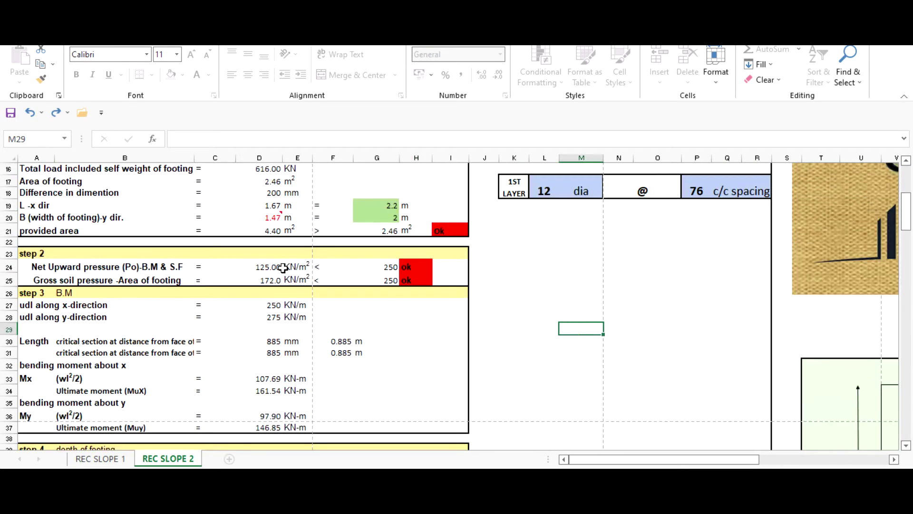
pyautogui.scroll(-1, 164, 294)
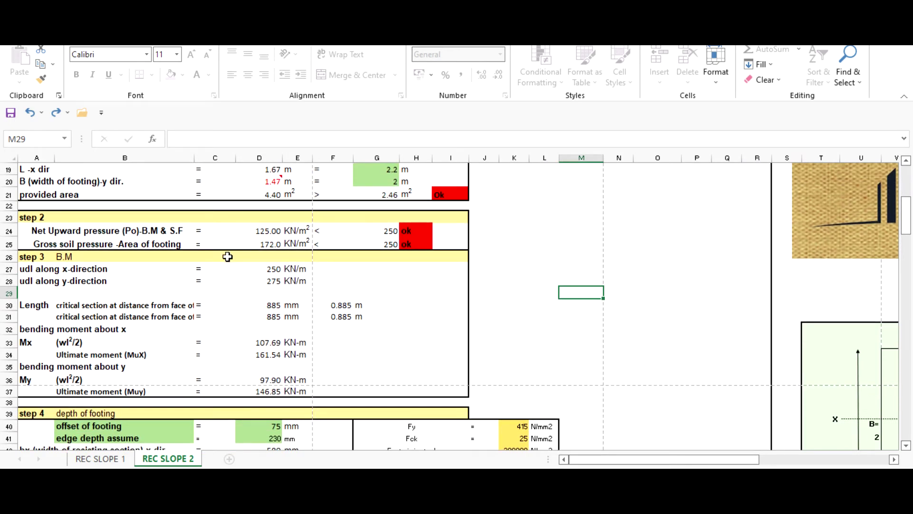
pyautogui.doubleClick(266, 269)
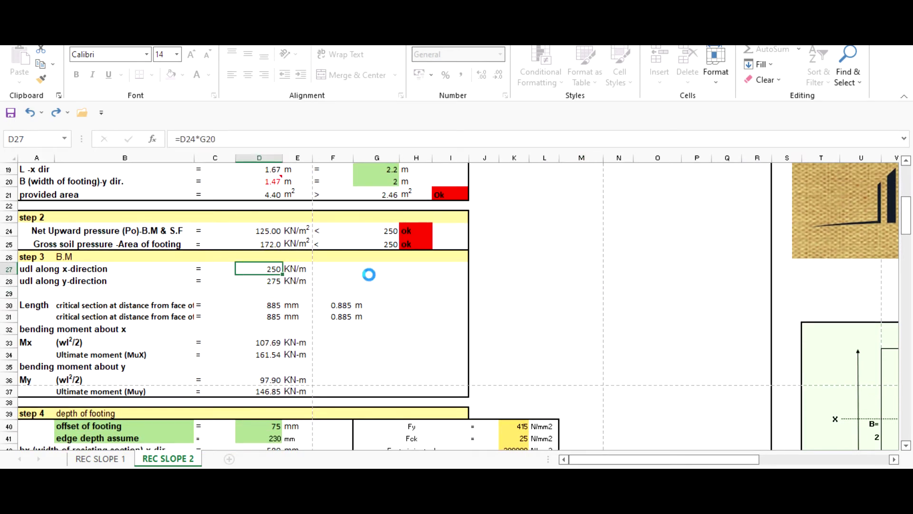
pyautogui.click(452, 287)
pyautogui.click(418, 291)
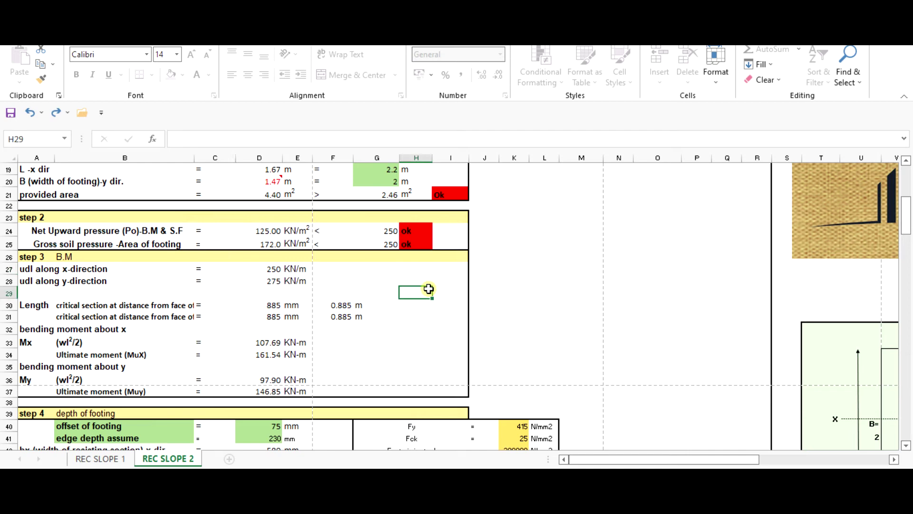
pyautogui.scroll(-1, 513, 285)
pyautogui.click(513, 285)
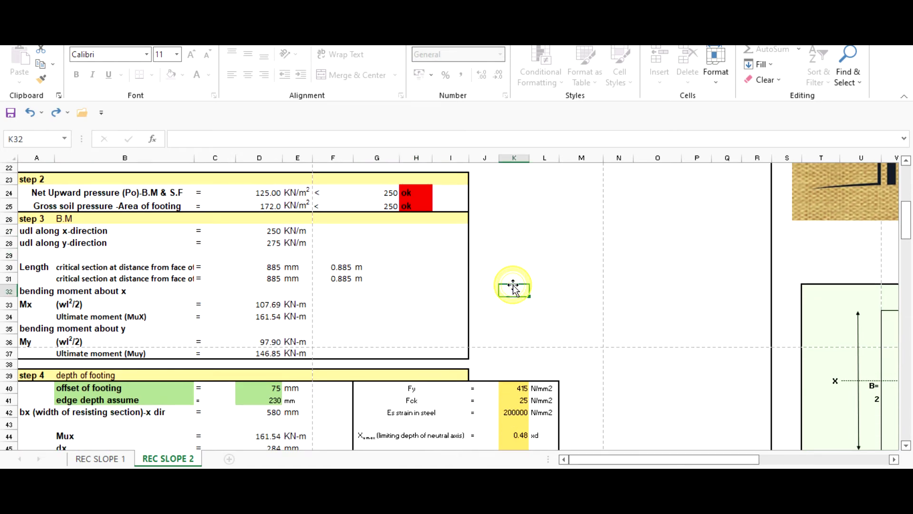
pyautogui.scroll(-2, 512, 285)
pyautogui.scroll(4, 513, 286)
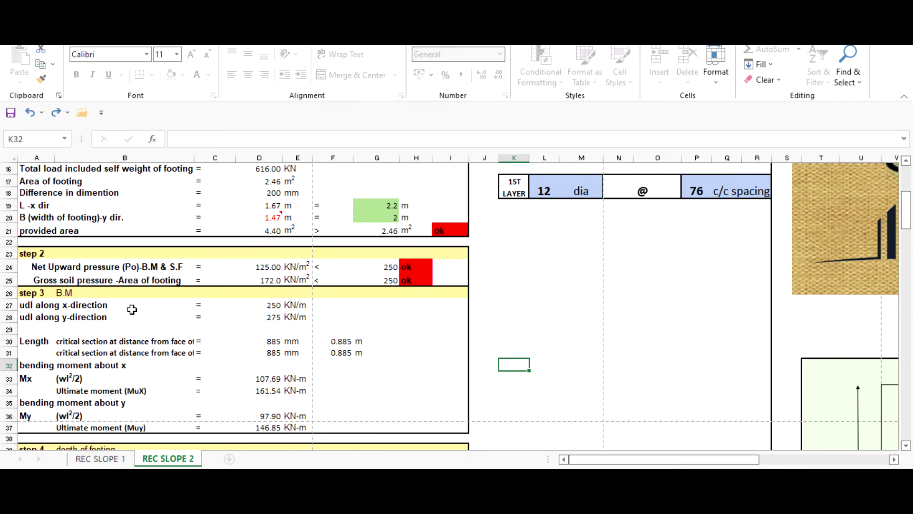
pyautogui.scroll(-2, 525, 311)
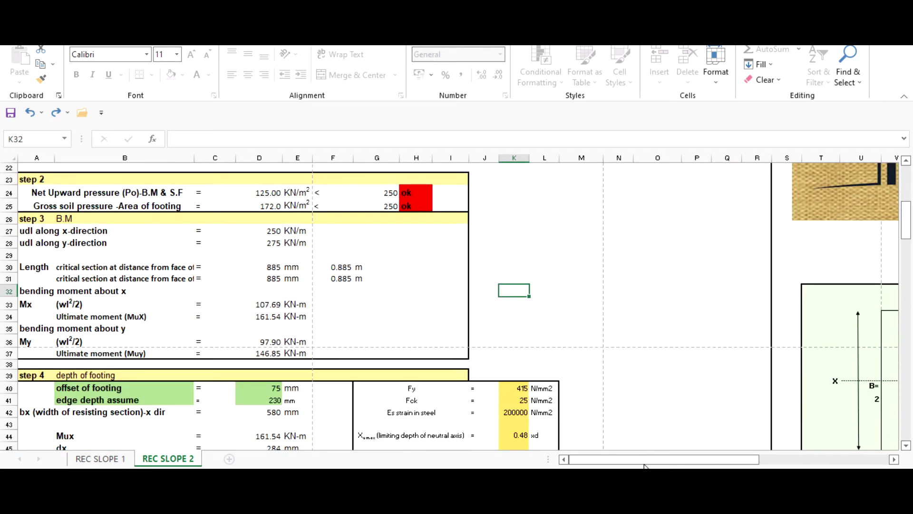
pyautogui.moveTo(643, 459); pyautogui.dragTo(704, 466)
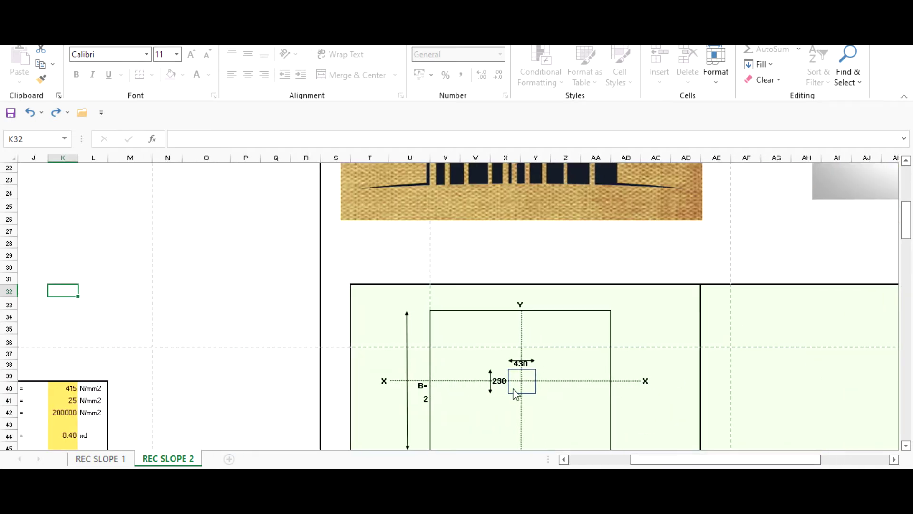
pyautogui.scroll(-2, 519, 333)
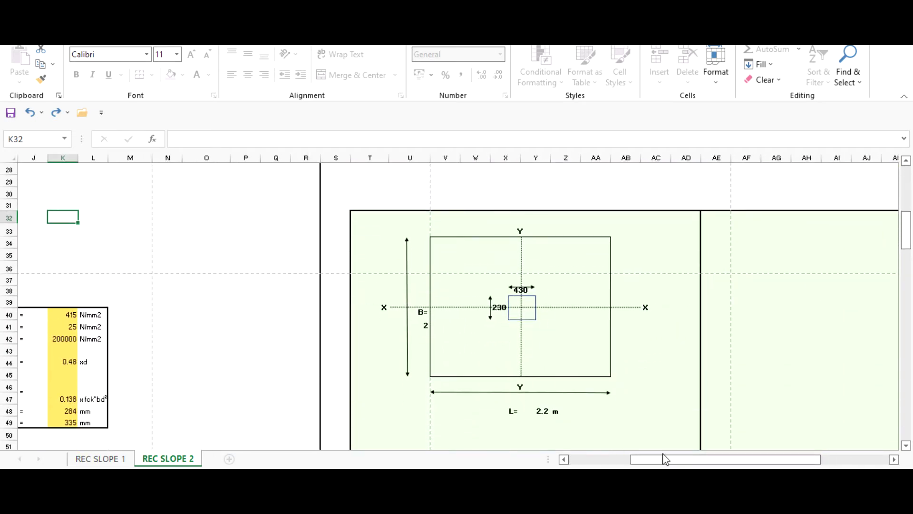
pyautogui.moveTo(665, 459); pyautogui.dragTo(485, 459)
pyautogui.scroll(2, 418, 392)
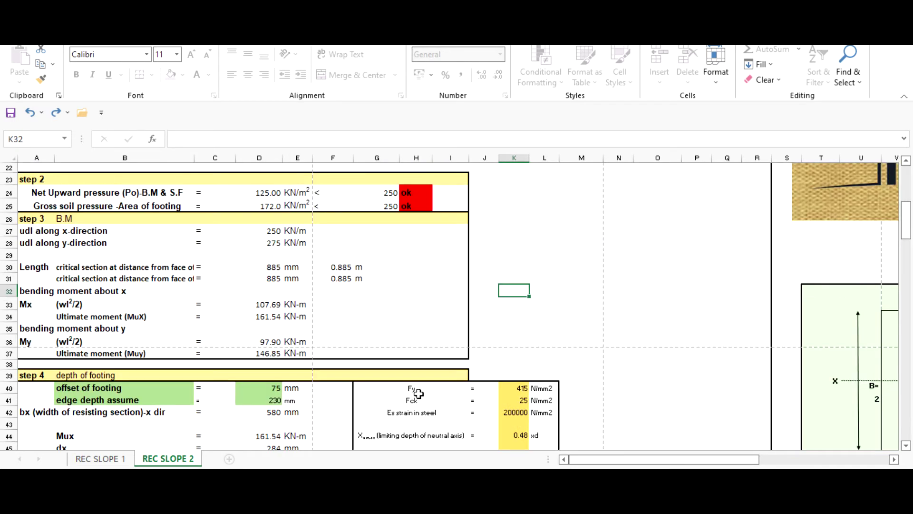
pyautogui.scroll(1, 351, 317)
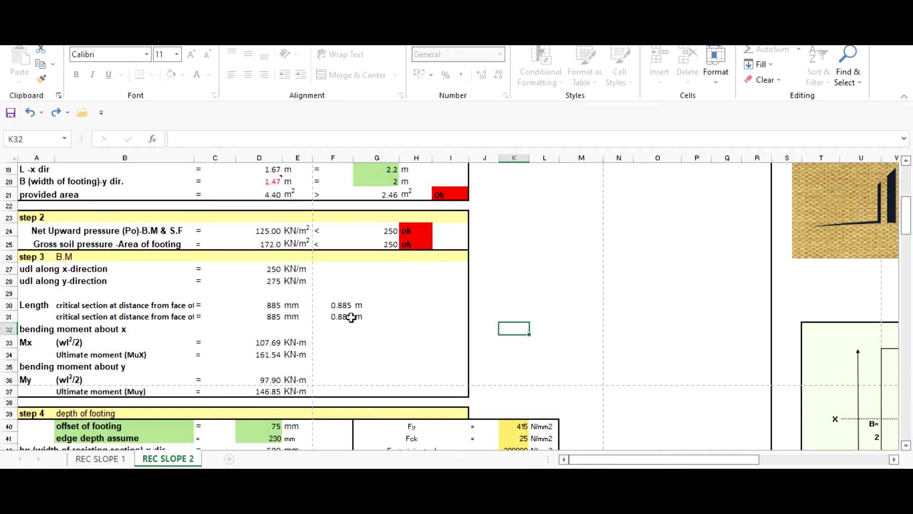
pyautogui.scroll(-1, 351, 316)
pyautogui.scroll(1, 403, 310)
pyautogui.scroll(1, 402, 331)
pyautogui.scroll(2, 397, 314)
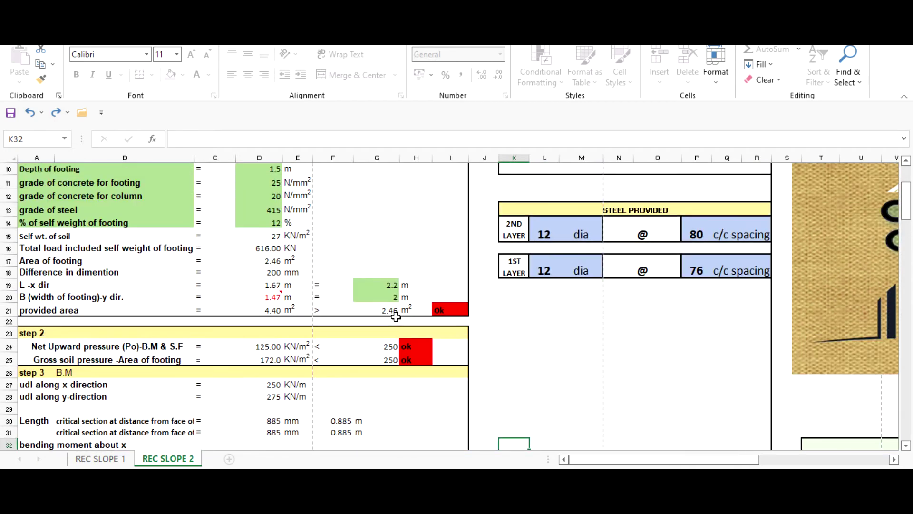
pyautogui.scroll(3, 322, 276)
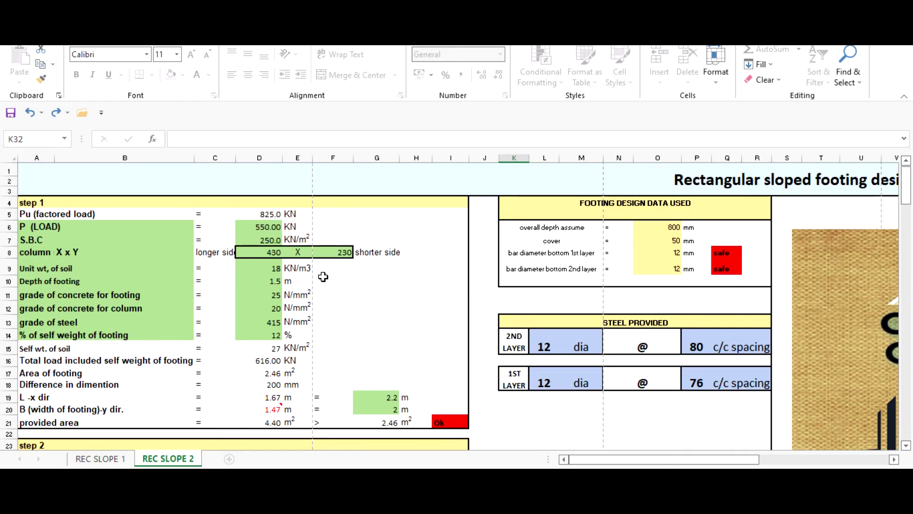
pyautogui.scroll(-8, 372, 306)
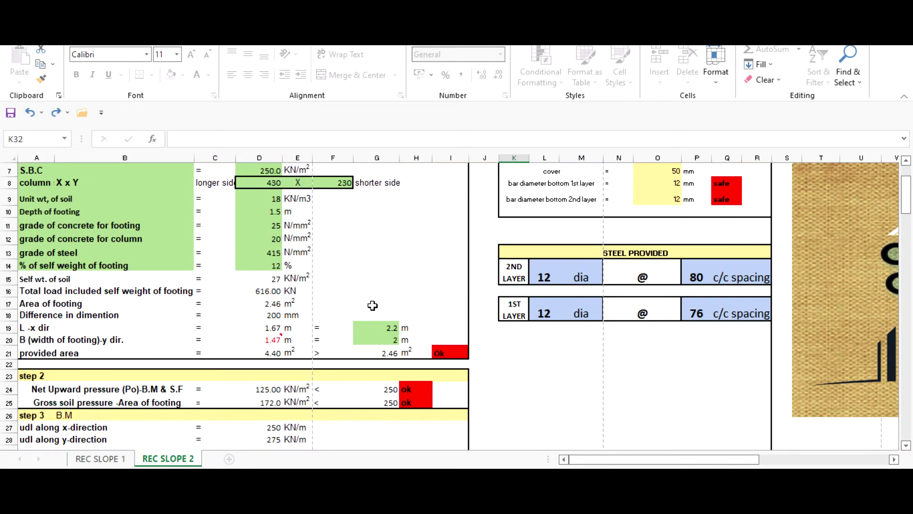
pyautogui.scroll(2, 360, 300)
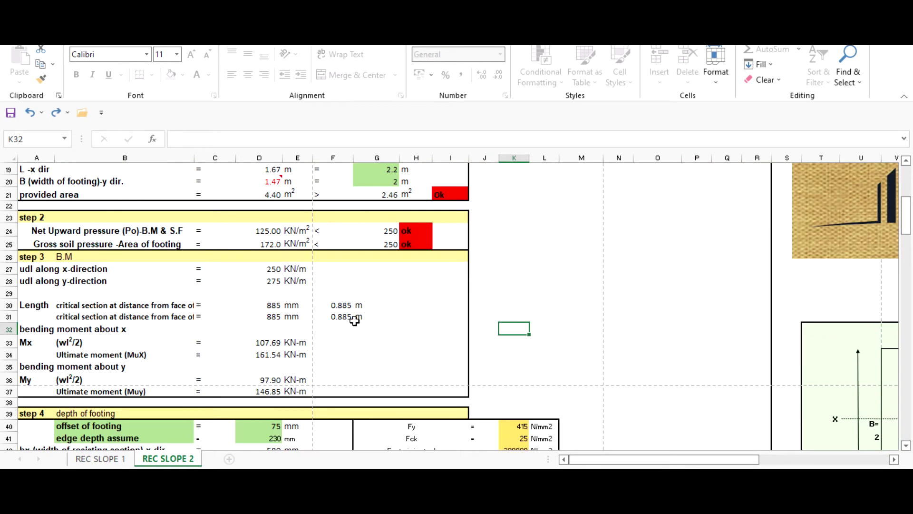
pyautogui.scroll(1, 422, 321)
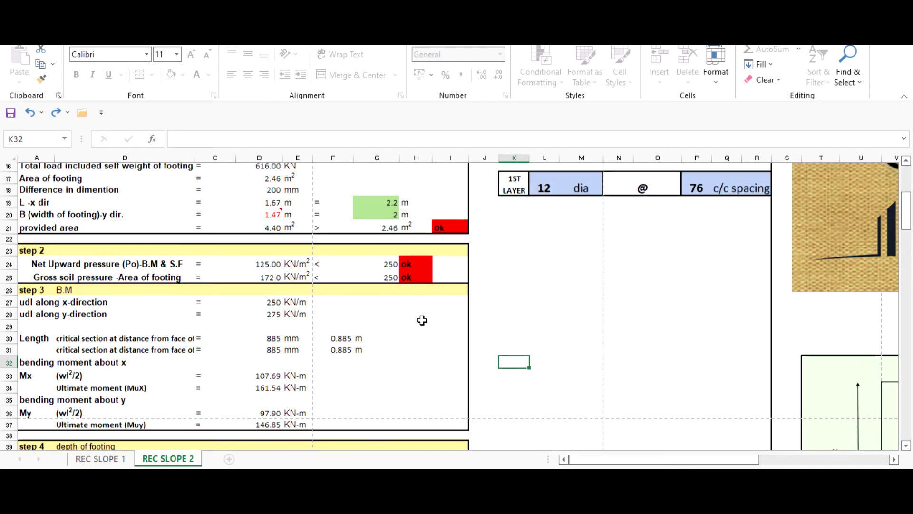
pyautogui.scroll(-1, 320, 322)
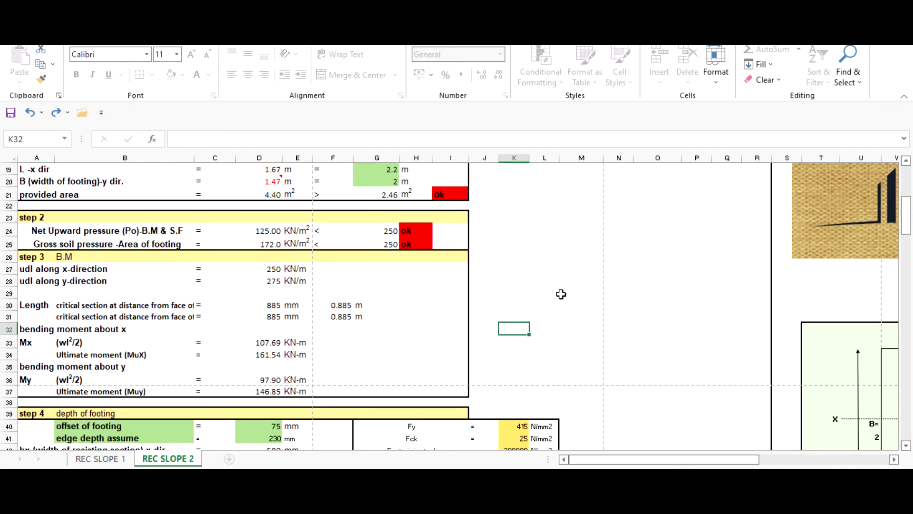
pyautogui.click(564, 291)
pyautogui.scroll(2, 239, 343)
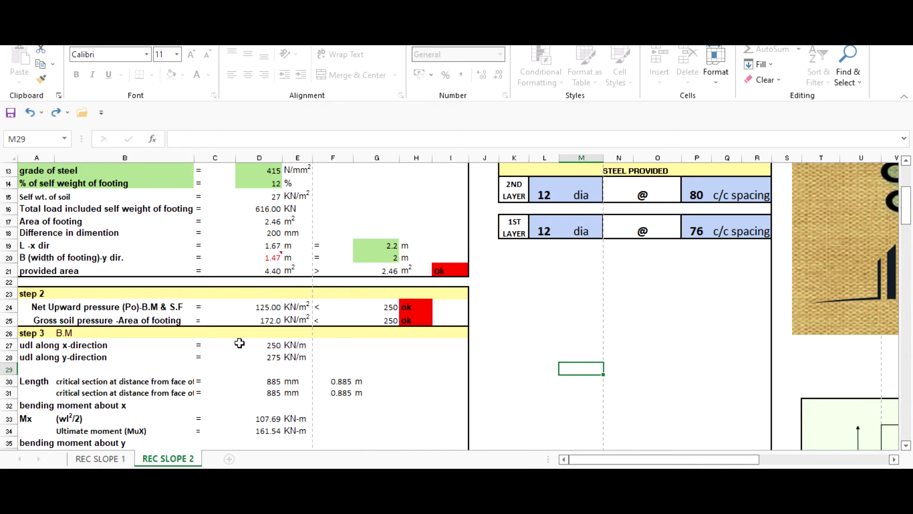
pyautogui.scroll(-2, 239, 343)
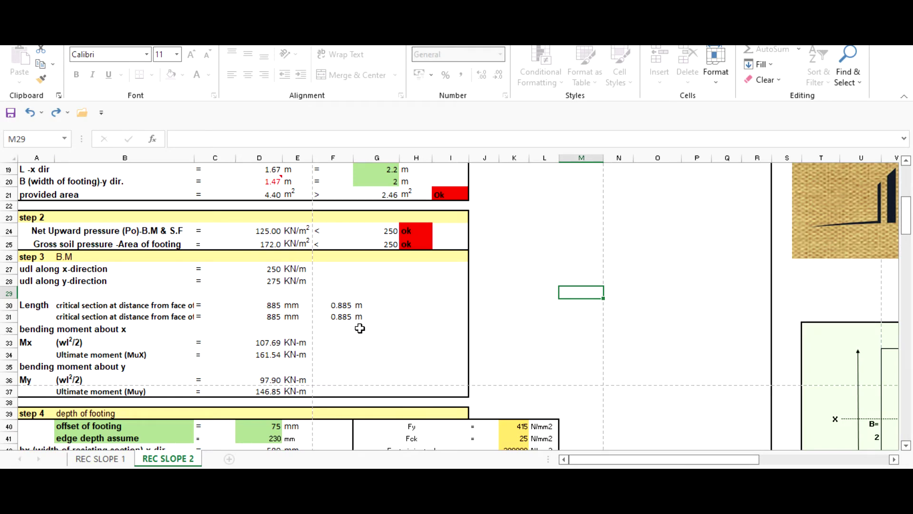
pyautogui.scroll(1, 404, 332)
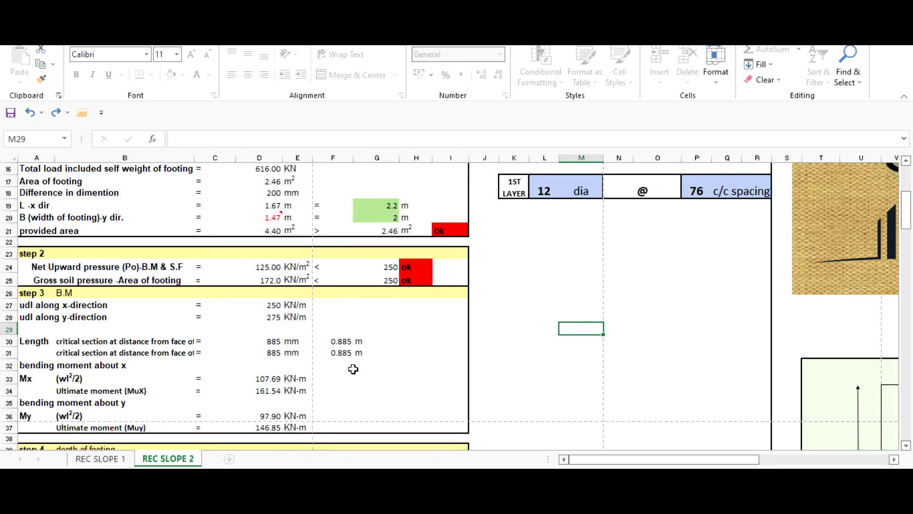
# Step: Try a footing length of 5 and inspect the critical section distance in F30
pyautogui.click(370, 205)
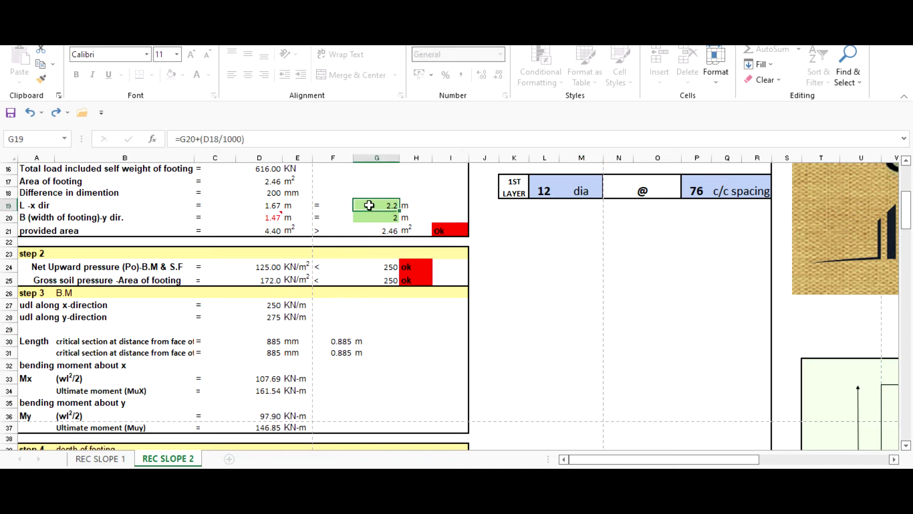
pyautogui.write('5')
pyautogui.press('Return')
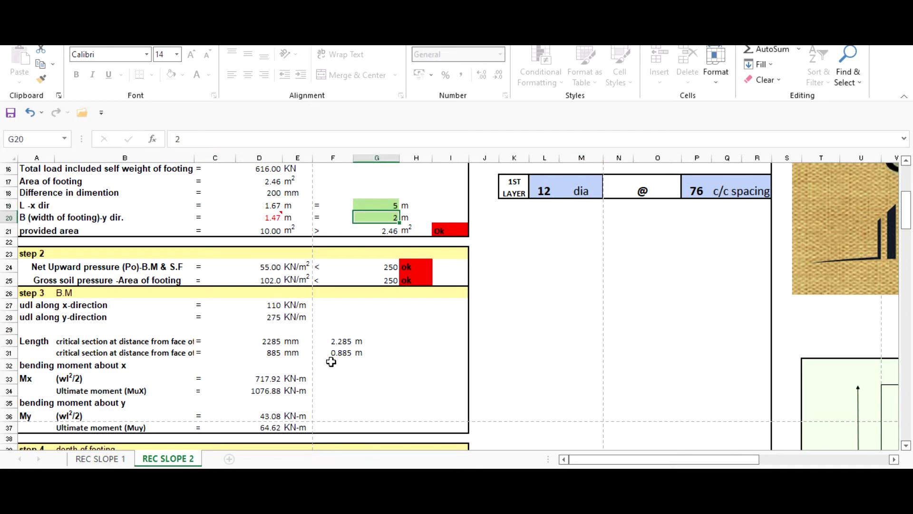
pyautogui.click(333, 341)
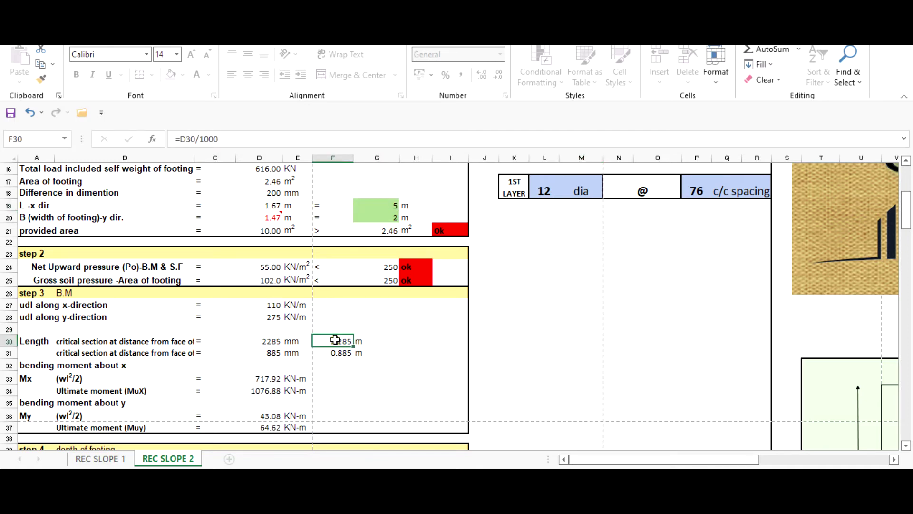
pyautogui.click(121, 341)
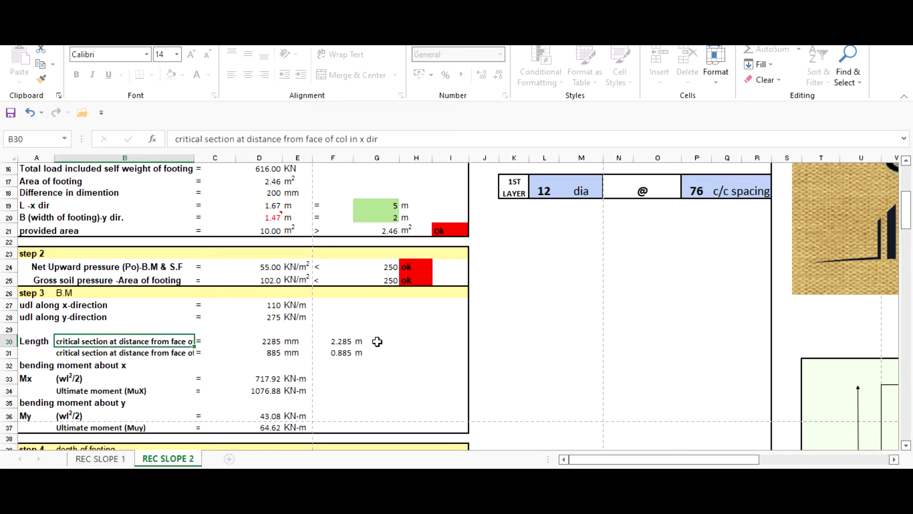
pyautogui.click(340, 343)
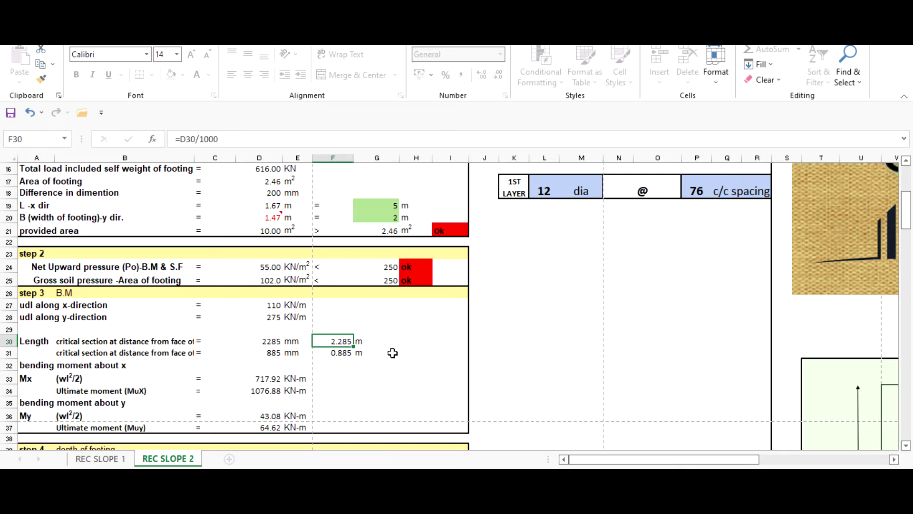
# Step: Undo the footing dimension change, restoring the 2.2 m length
pyautogui.hotkey('ctrl', 'z')
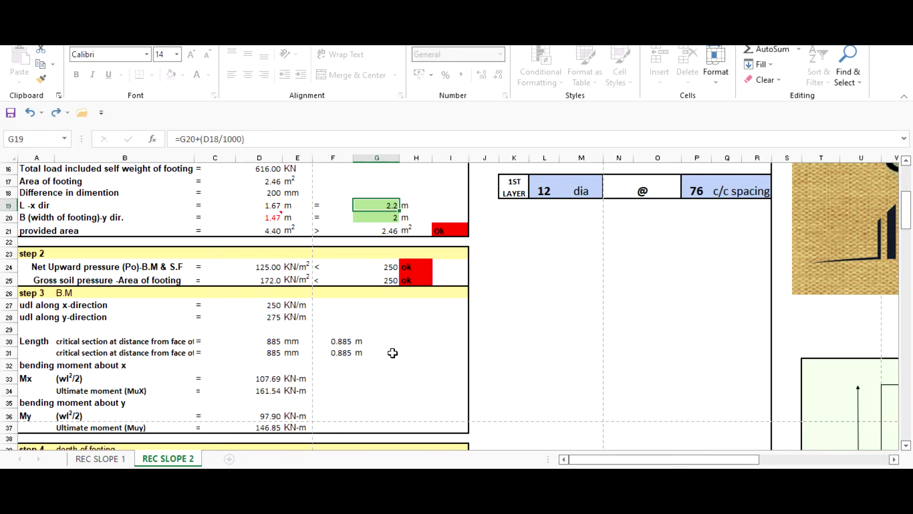
pyautogui.click(525, 344)
pyautogui.scroll(-2, 381, 333)
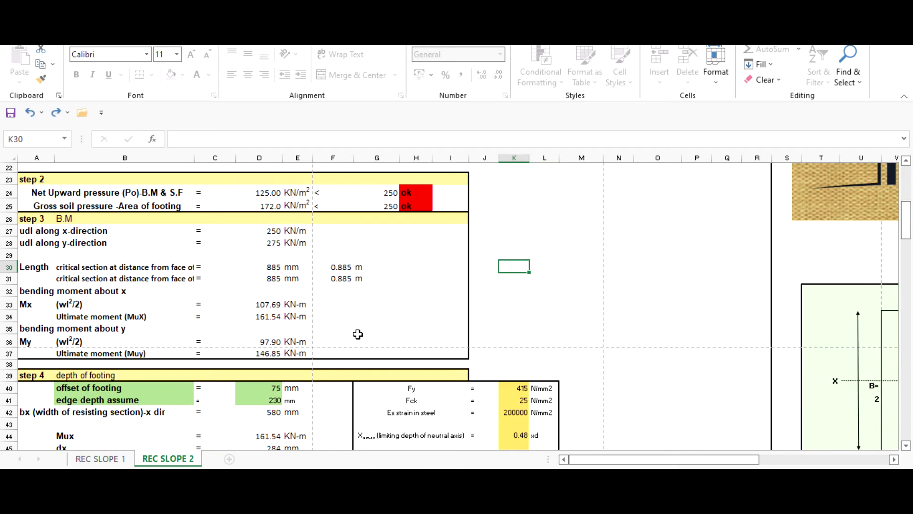
pyautogui.scroll(-1, 282, 321)
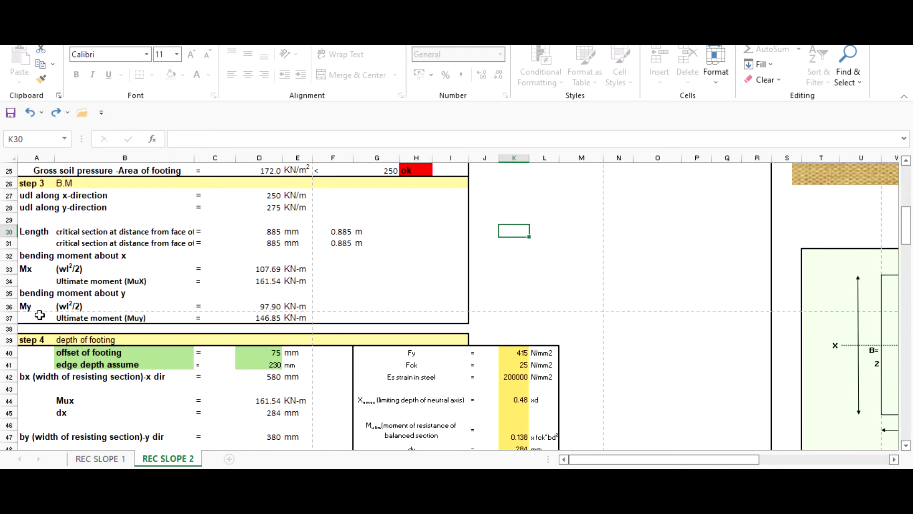
pyautogui.scroll(-1, 294, 321)
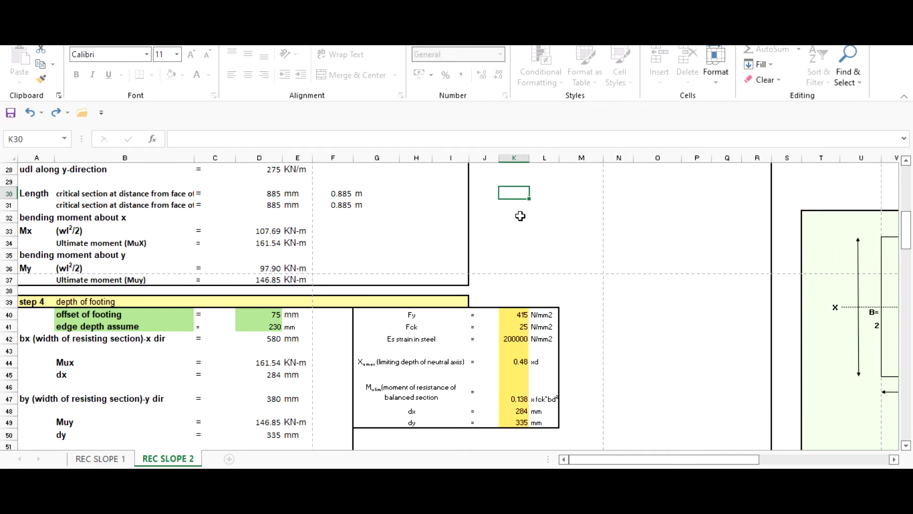
pyautogui.click(519, 216)
pyautogui.scroll(2, 469, 275)
pyautogui.scroll(-2, 376, 279)
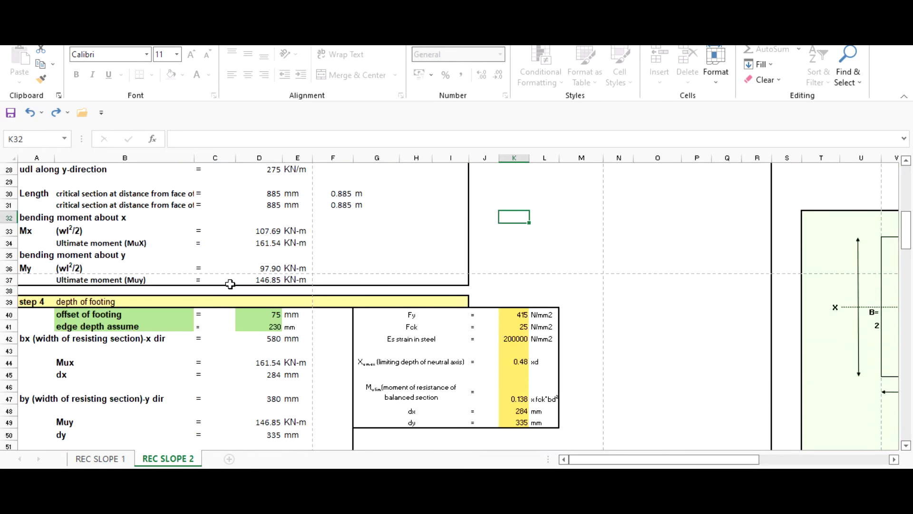
pyautogui.scroll(-2, 232, 279)
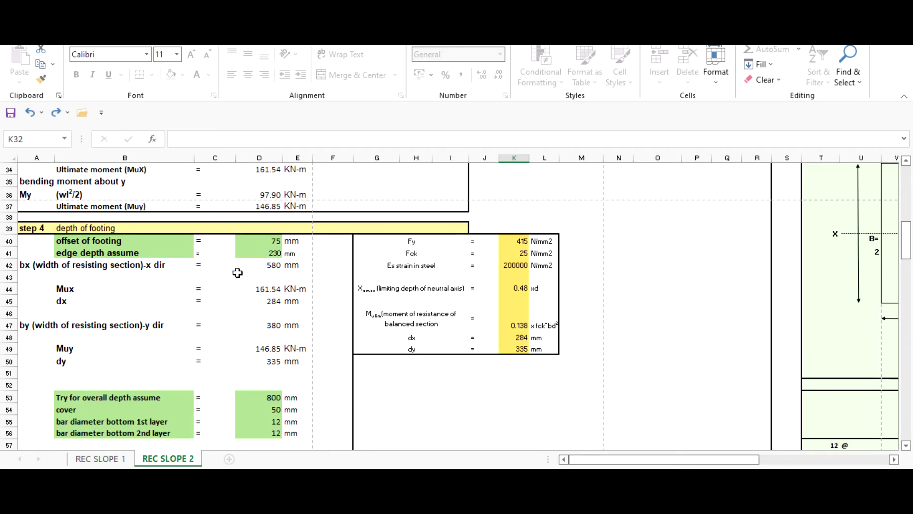
pyautogui.moveTo(592, 461); pyautogui.dragTo(648, 458)
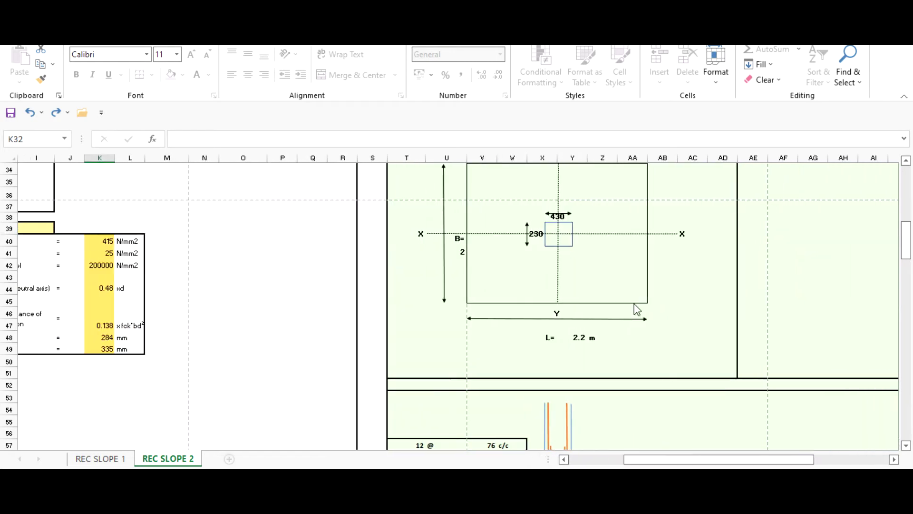
pyautogui.scroll(-5, 633, 300)
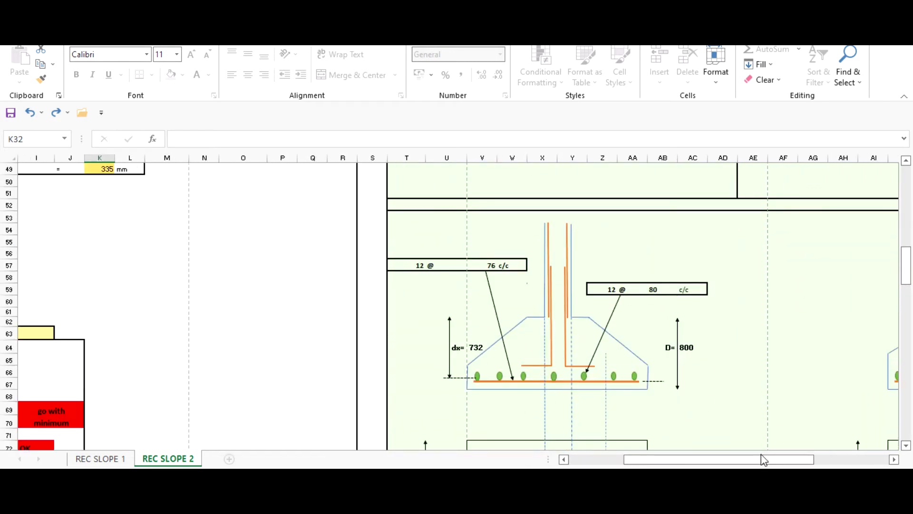
pyautogui.moveTo(763, 460); pyautogui.dragTo(831, 456)
pyautogui.scroll(-9, 689, 273)
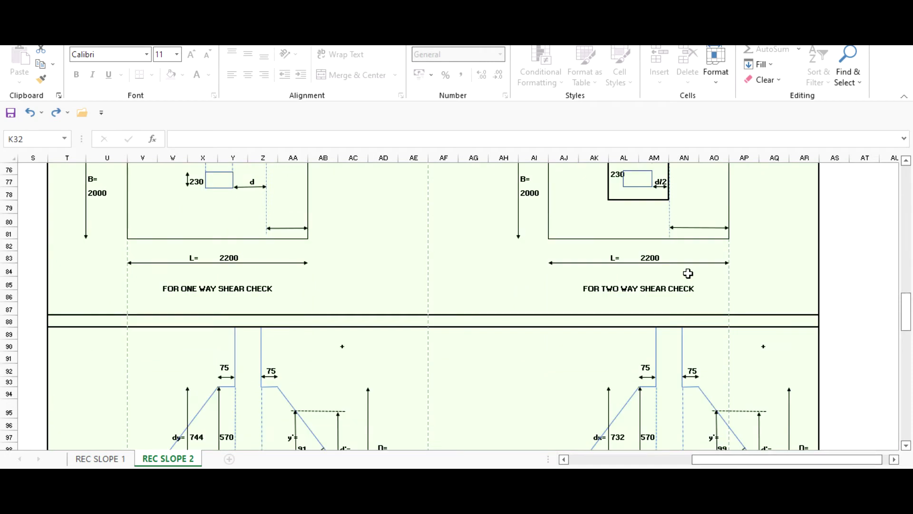
pyautogui.scroll(-4, 688, 273)
pyautogui.scroll(2, 631, 327)
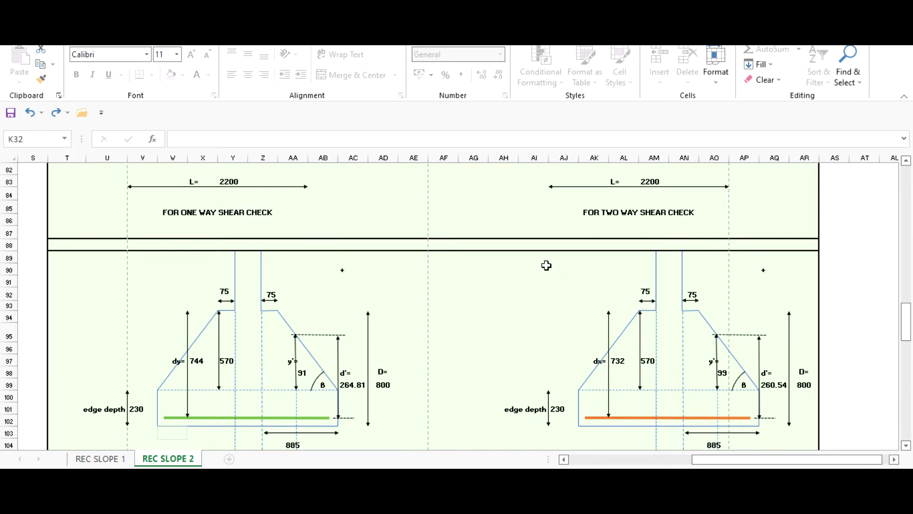
pyautogui.scroll(-1, 582, 334)
pyautogui.scroll(3, 584, 340)
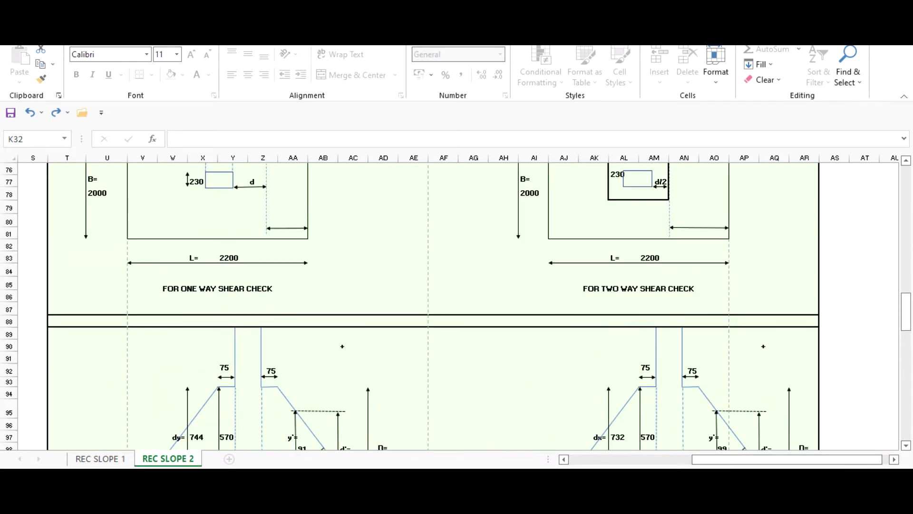
pyautogui.scroll(-3, 584, 340)
pyautogui.scroll(1, 627, 330)
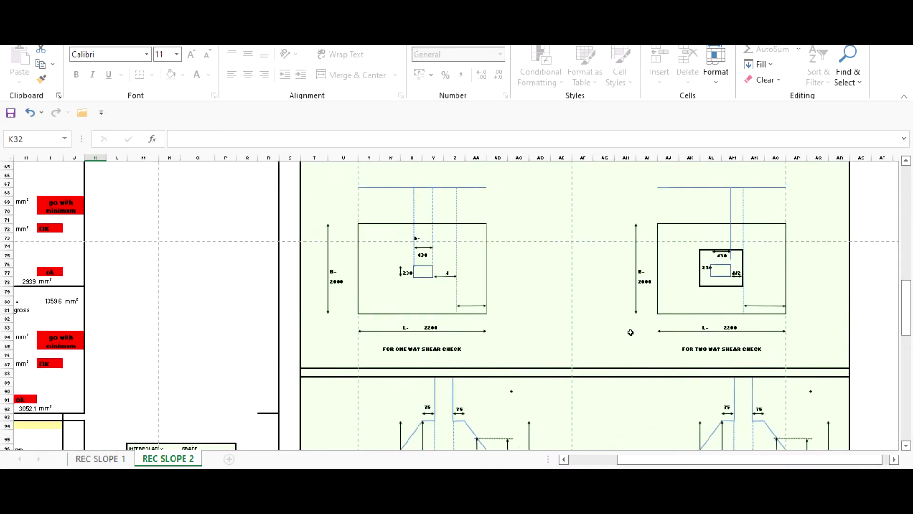
pyautogui.scroll(12, 627, 332)
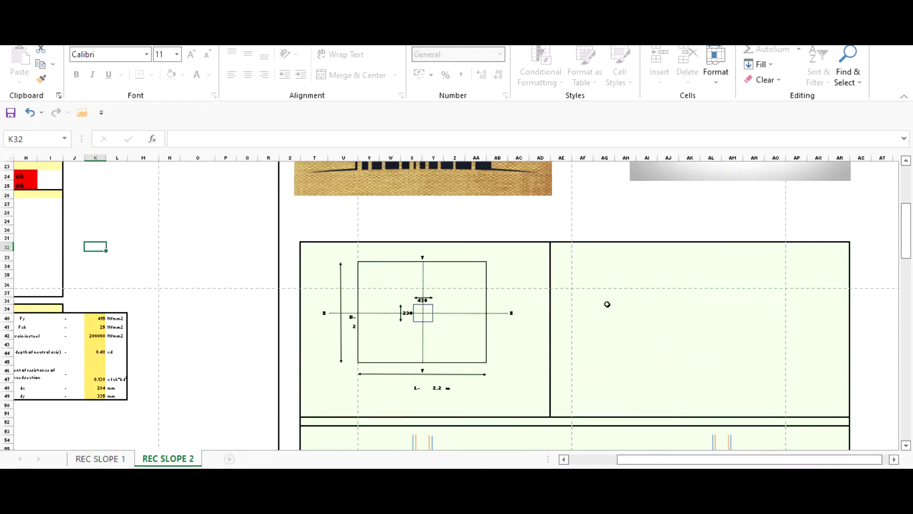
pyautogui.scroll(-3, 605, 304)
pyautogui.scroll(-6, 407, 244)
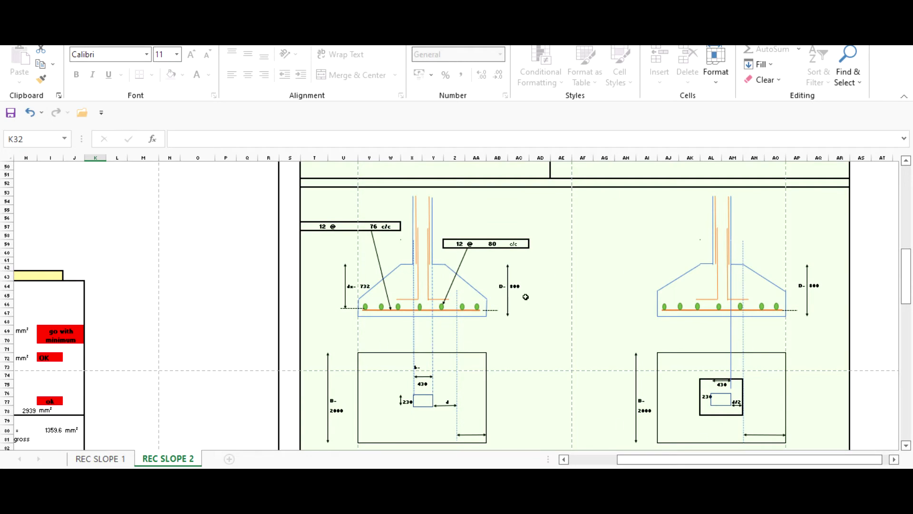
pyautogui.scroll(-13, 585, 192)
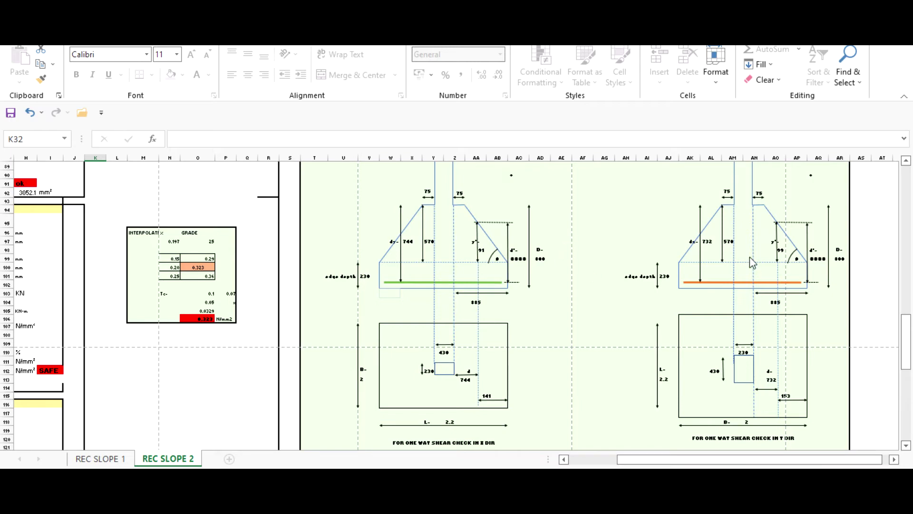
pyautogui.scroll(-9, 750, 256)
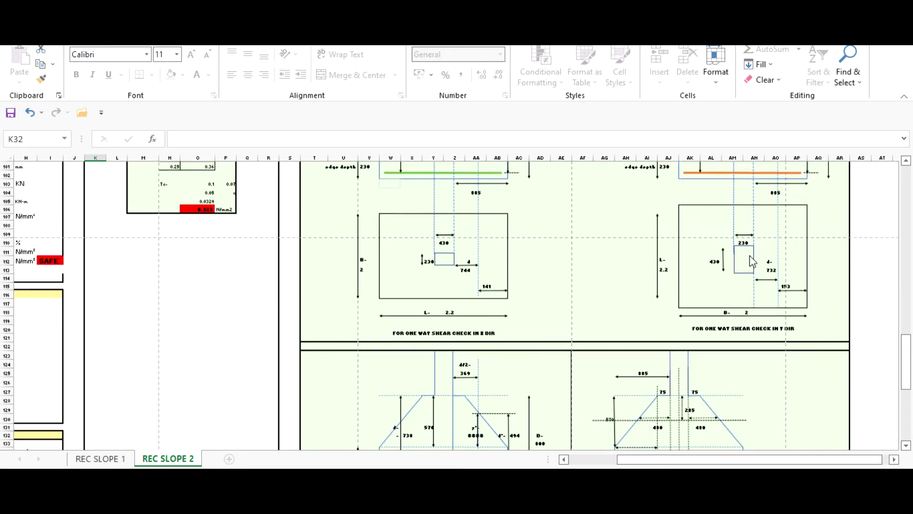
pyautogui.scroll(-2, 419, 240)
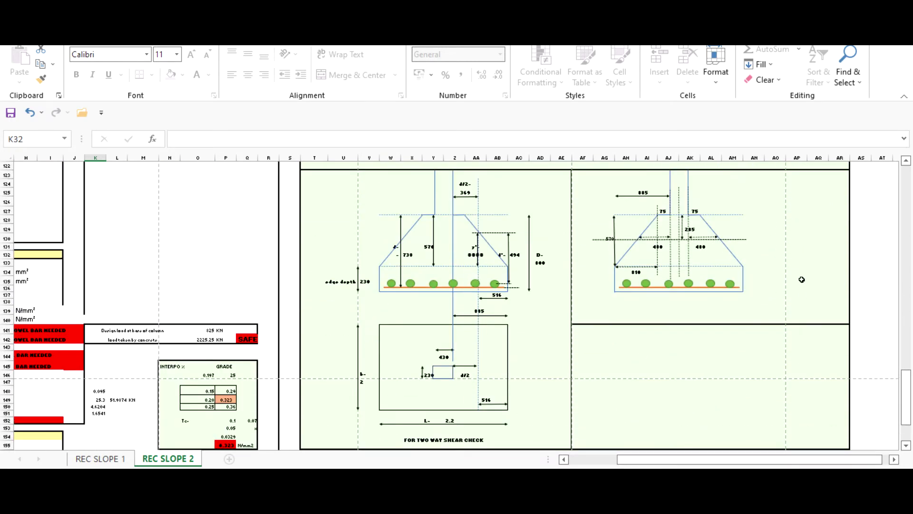
pyautogui.scroll(2, 800, 280)
pyautogui.scroll(-2, 573, 260)
pyautogui.scroll(16, 754, 282)
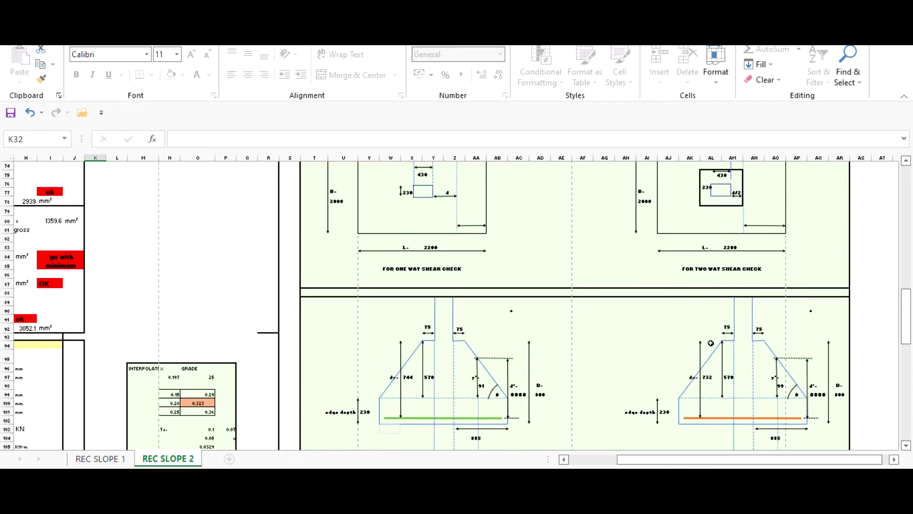
pyautogui.scroll(5, 710, 342)
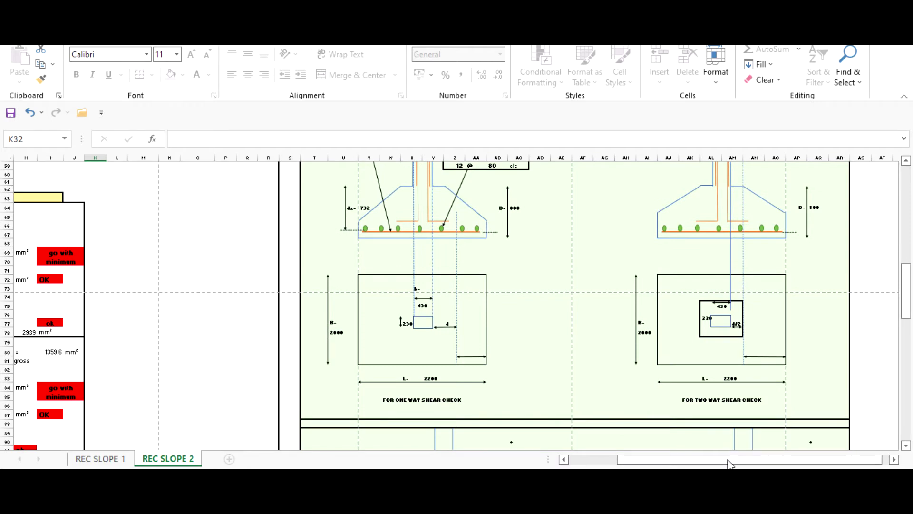
pyautogui.moveTo(730, 463); pyautogui.dragTo(682, 460)
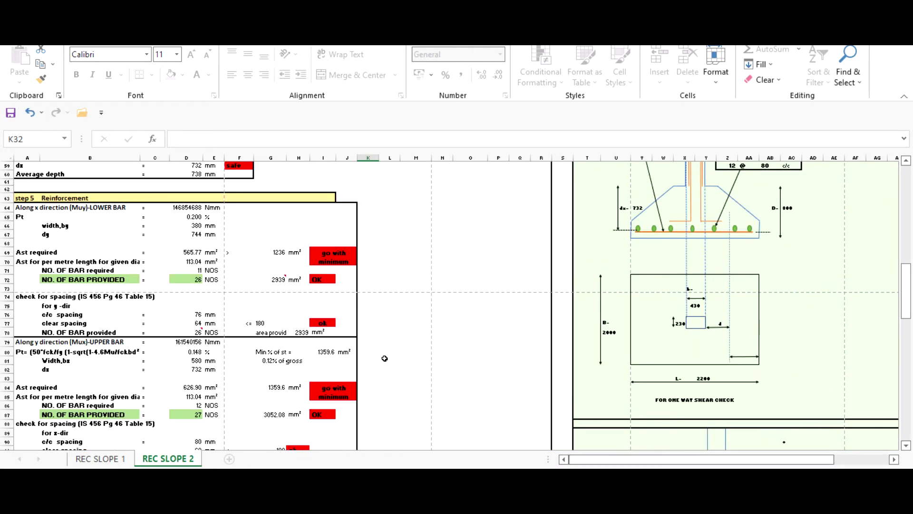
pyautogui.scroll(2, 690, 309)
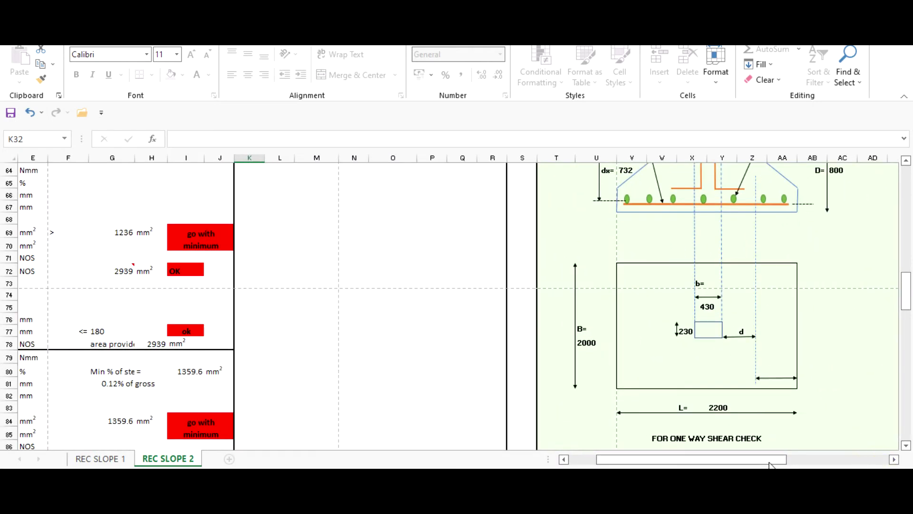
pyautogui.moveTo(769, 461); pyautogui.dragTo(756, 460)
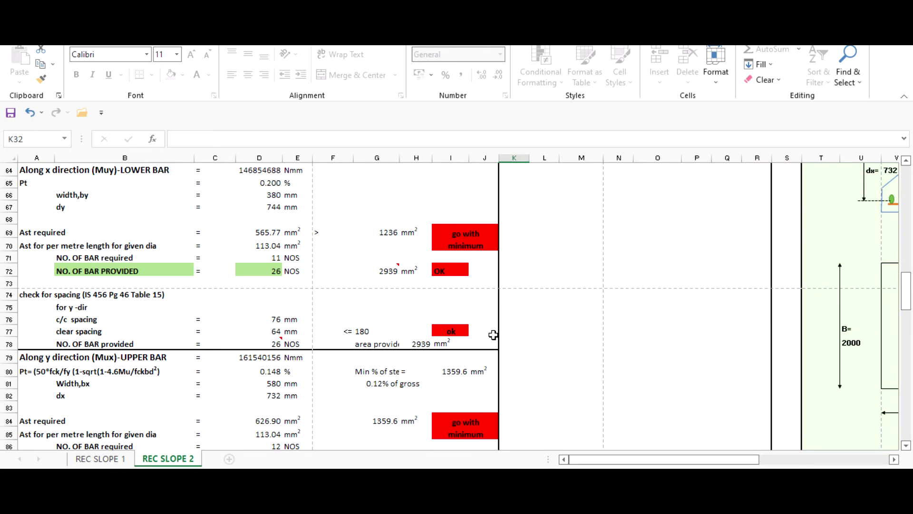
pyautogui.scroll(3, 467, 314)
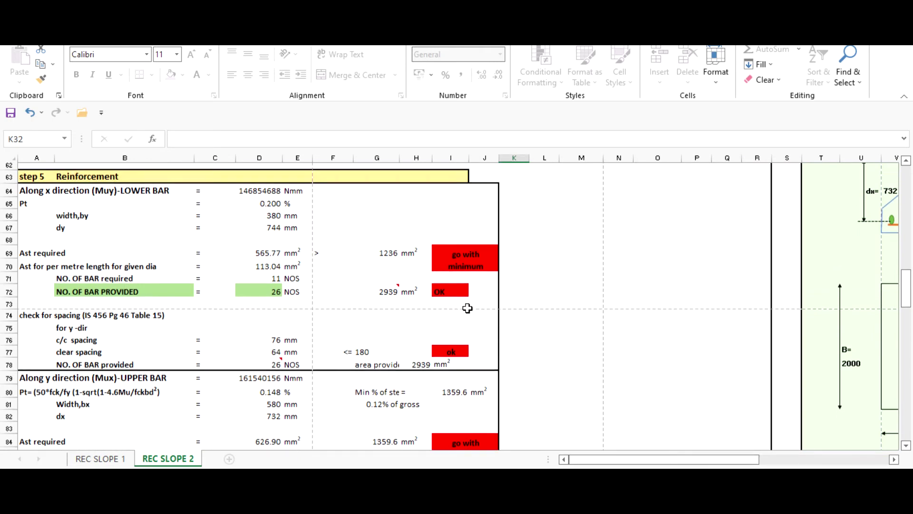
pyautogui.scroll(8, 381, 293)
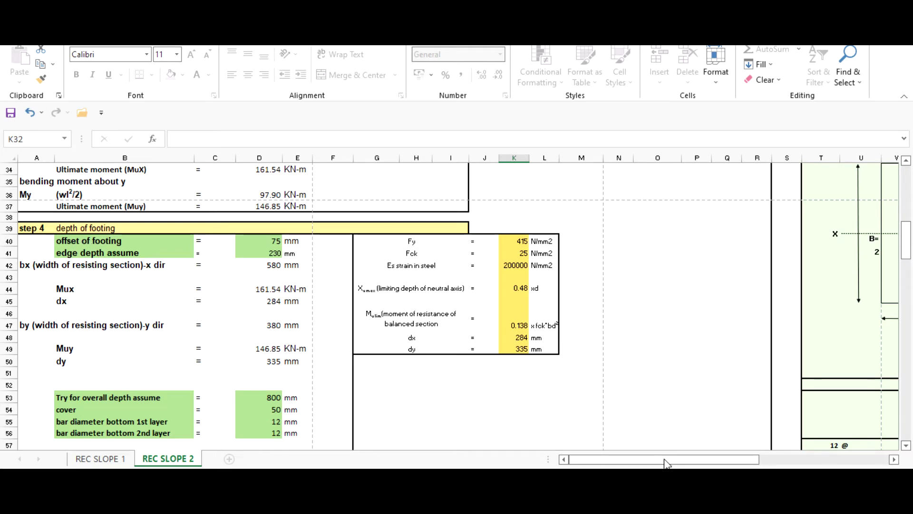
pyautogui.moveTo(666, 464); pyautogui.dragTo(700, 463)
pyautogui.scroll(-7, 713, 320)
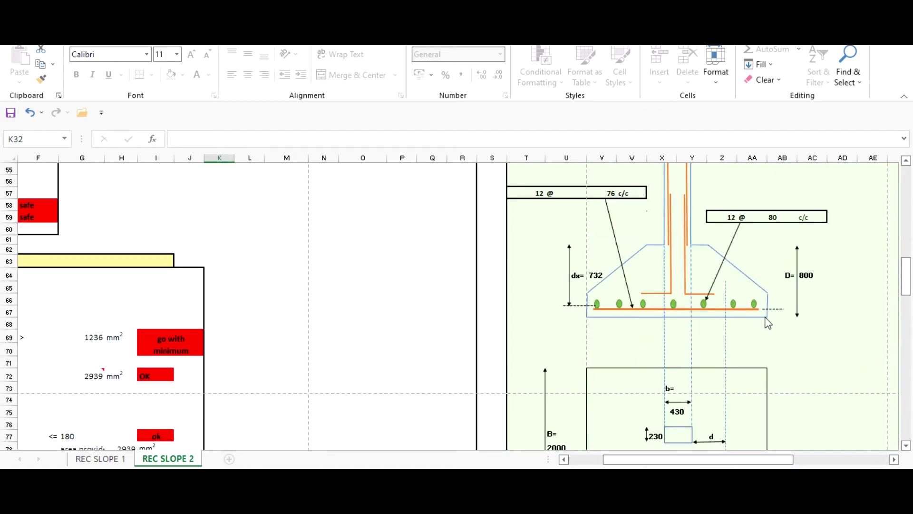
pyautogui.scroll(-12, 730, 291)
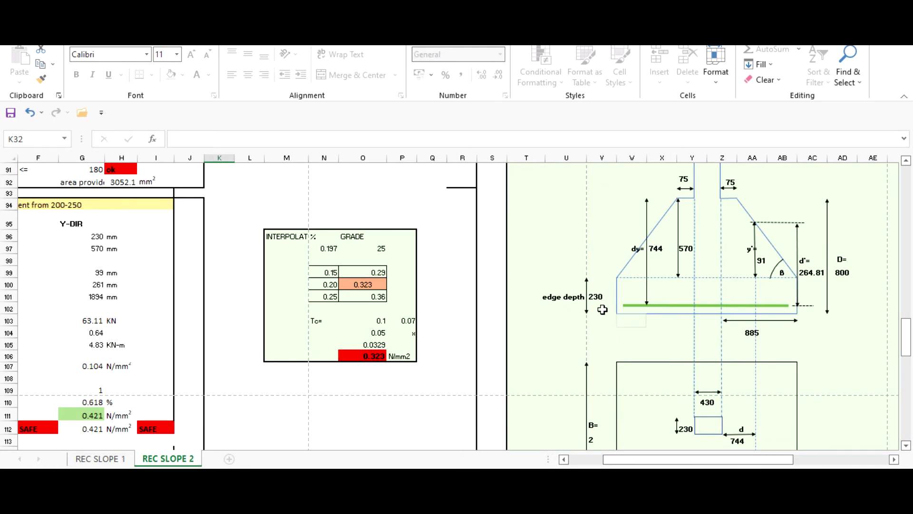
pyautogui.moveTo(683, 463); pyautogui.dragTo(649, 463)
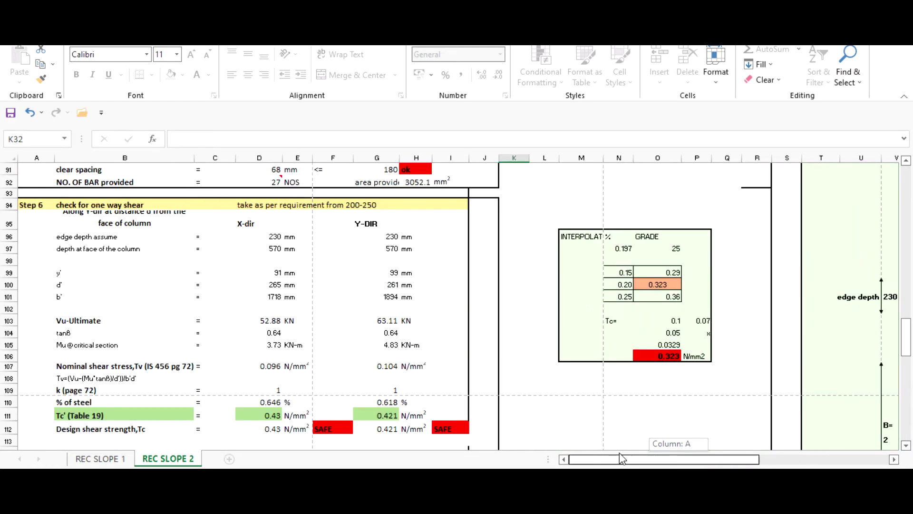
pyautogui.scroll(6, 358, 333)
pyautogui.scroll(7, 357, 334)
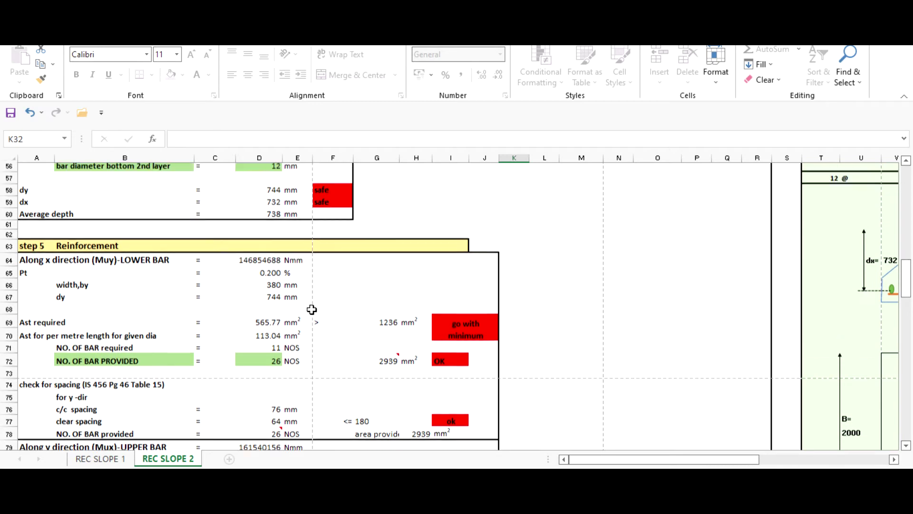
pyautogui.scroll(6, 378, 281)
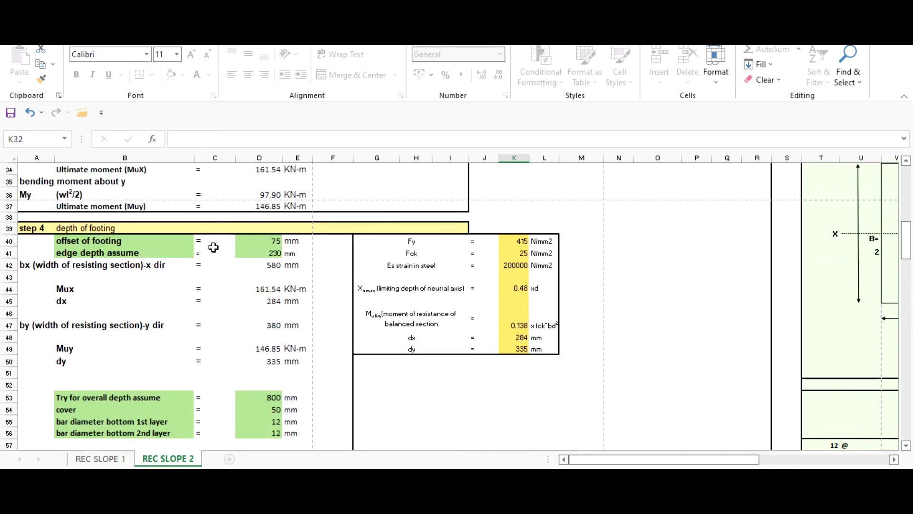
pyautogui.click(639, 275)
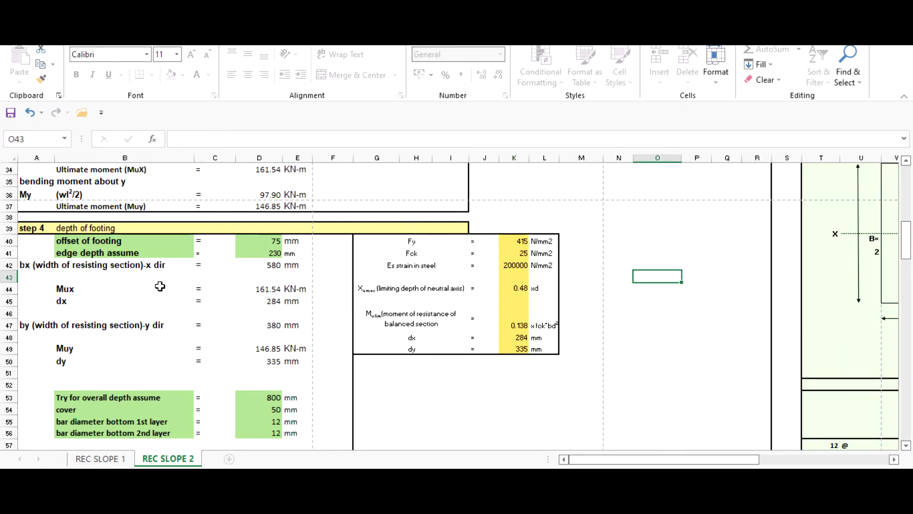
pyautogui.scroll(-1, 160, 285)
pyautogui.scroll(2, 143, 289)
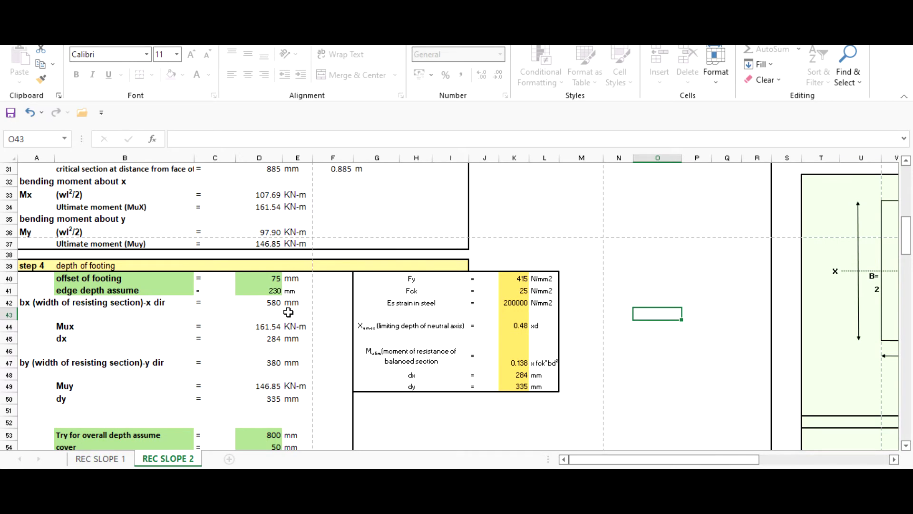
pyautogui.scroll(-2, 138, 355)
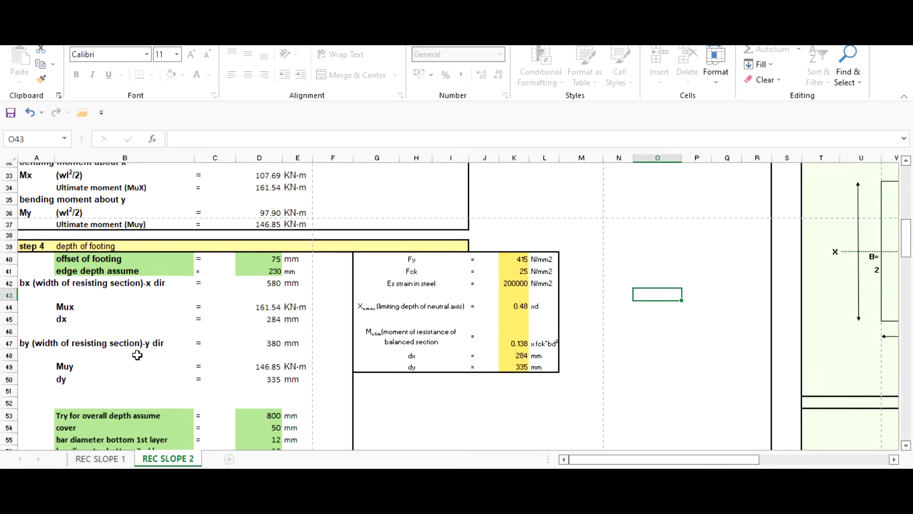
pyautogui.scroll(1, 277, 305)
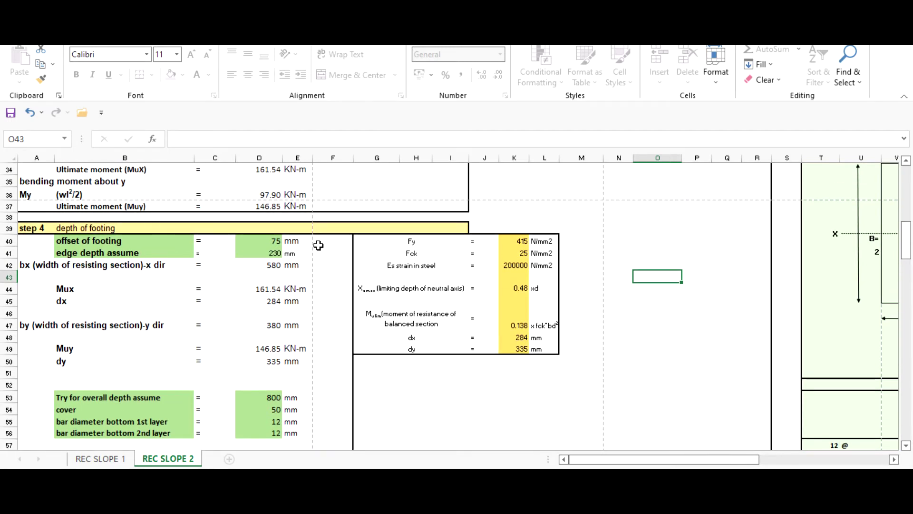
pyautogui.scroll(-2, 265, 256)
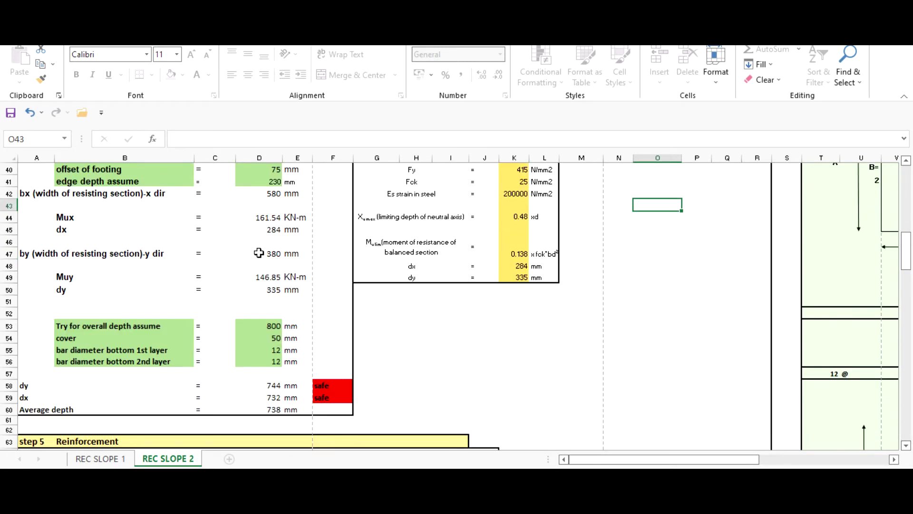
pyautogui.scroll(1, 512, 293)
pyautogui.scroll(-1, 511, 288)
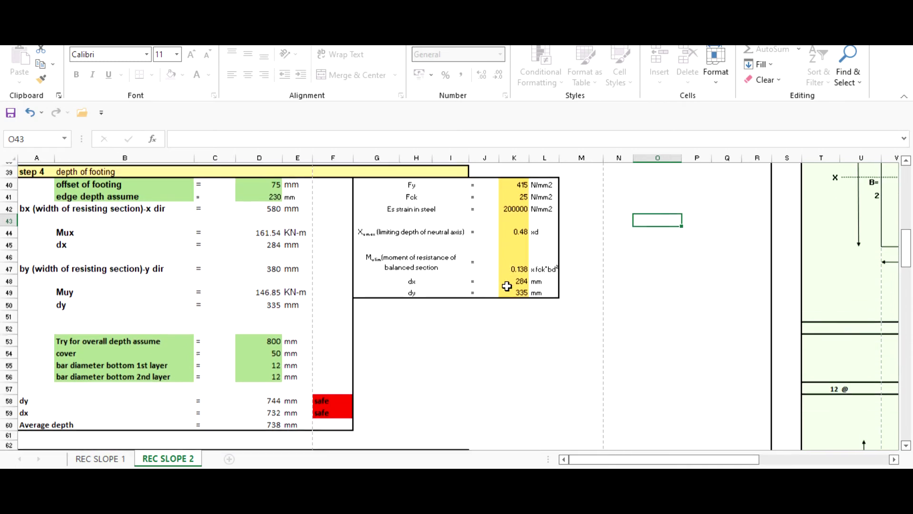
pyautogui.scroll(1, 526, 275)
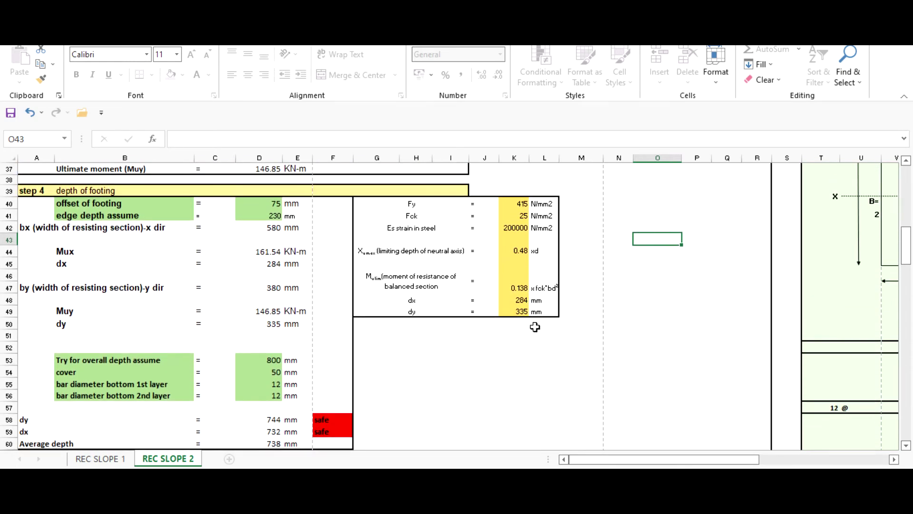
pyautogui.scroll(-1, 511, 336)
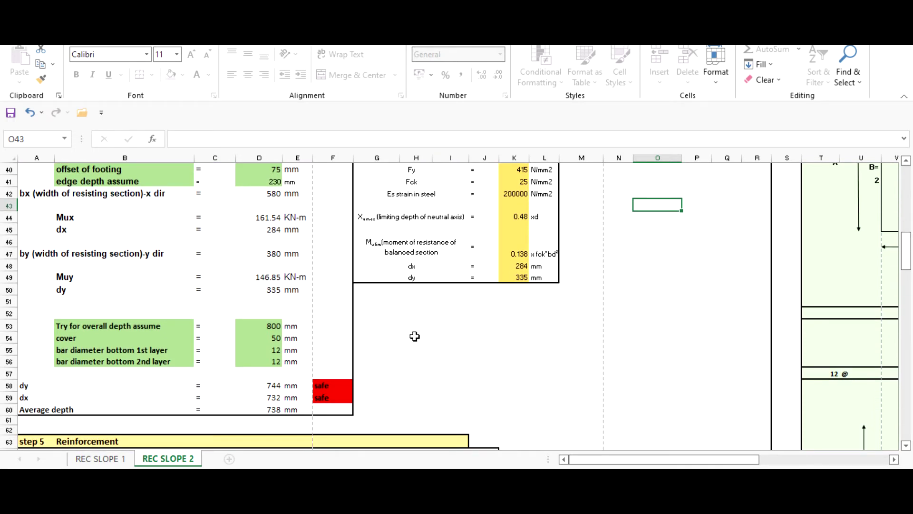
pyautogui.click(335, 383)
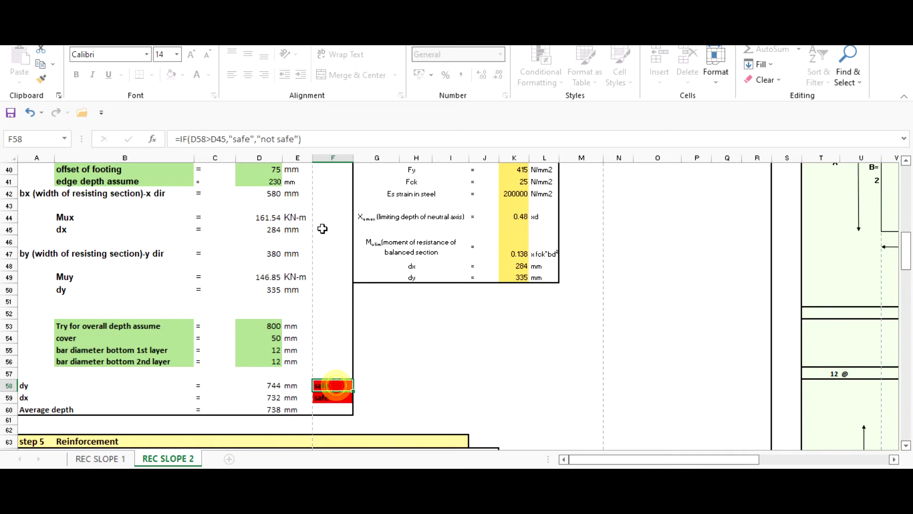
pyautogui.click(287, 144)
pyautogui.click(462, 283)
pyautogui.click(474, 348)
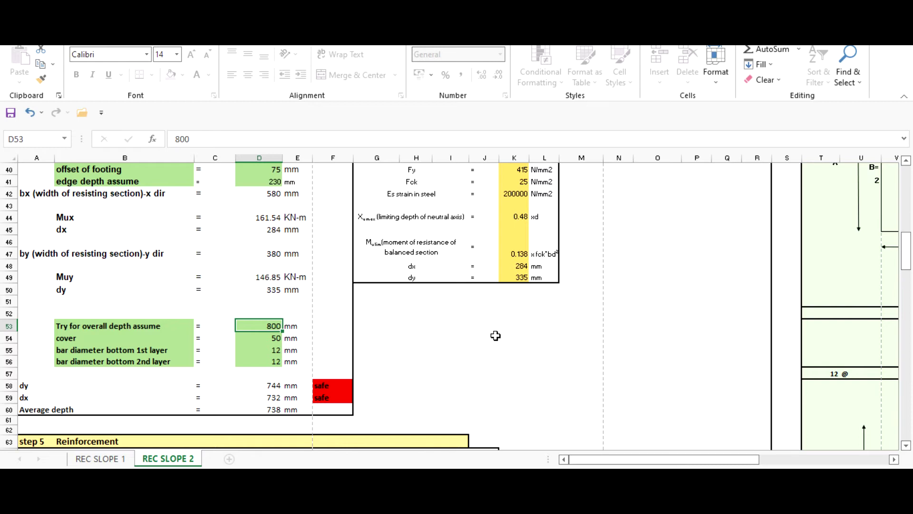
# Step: Enter a 500 mm trial depth and review dy 444, dx 432 and average 438 mm
pyautogui.write('5')
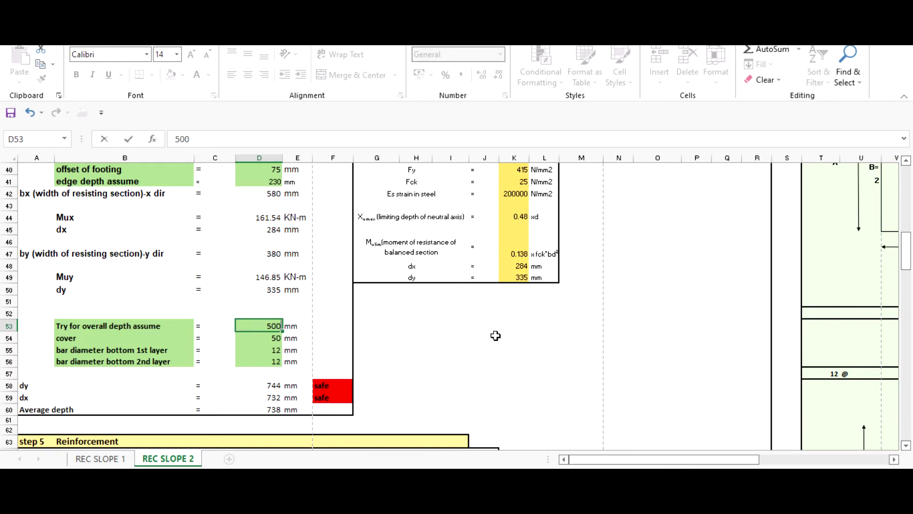
pyautogui.press('Return')
pyautogui.scroll(1, 495, 335)
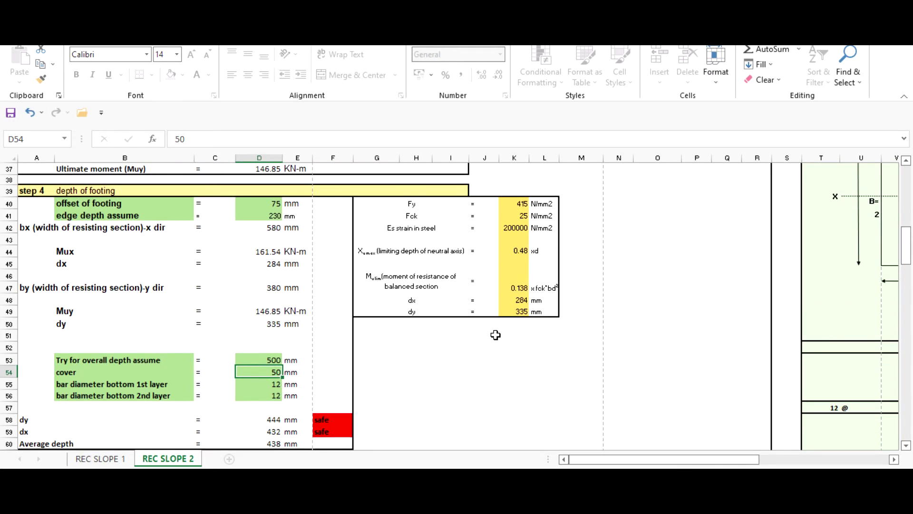
pyautogui.click(495, 333)
pyautogui.scroll(-1, 449, 333)
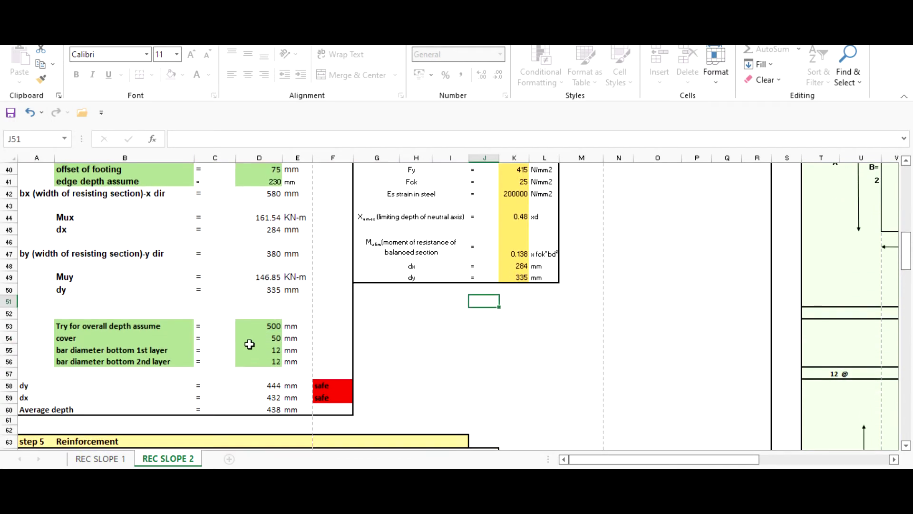
pyautogui.scroll(-1, 250, 370)
pyautogui.scroll(1, 214, 380)
pyautogui.scroll(-1, 430, 360)
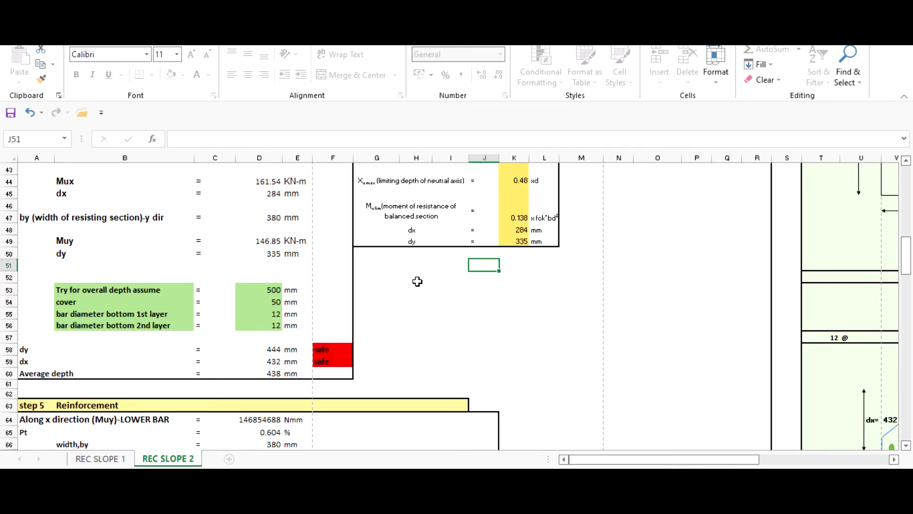
pyautogui.scroll(-2, 418, 281)
pyautogui.scroll(2, 238, 269)
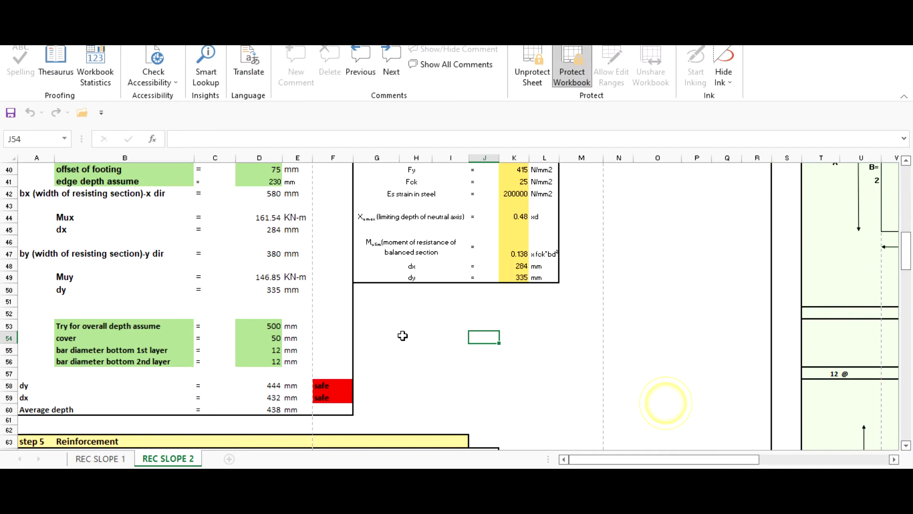
pyautogui.scroll(-2, 400, 331)
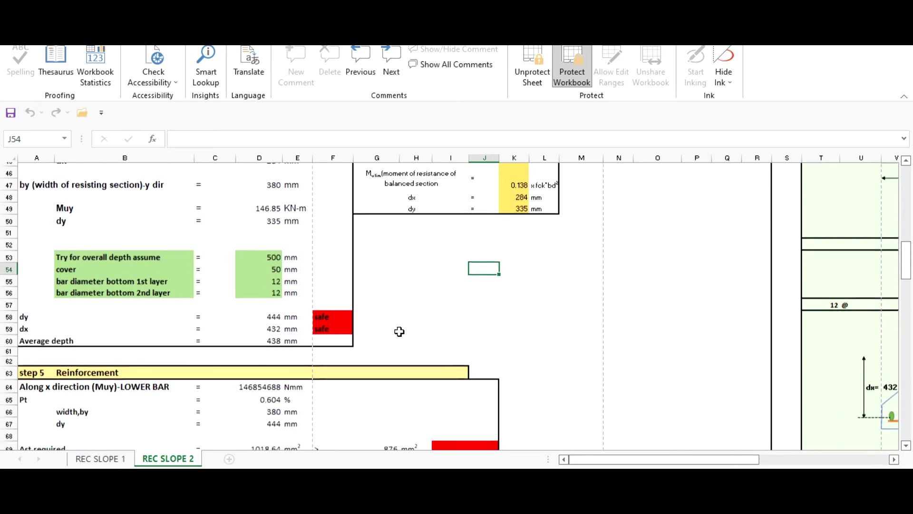
pyautogui.scroll(-1, 393, 300)
pyautogui.scroll(3, 390, 298)
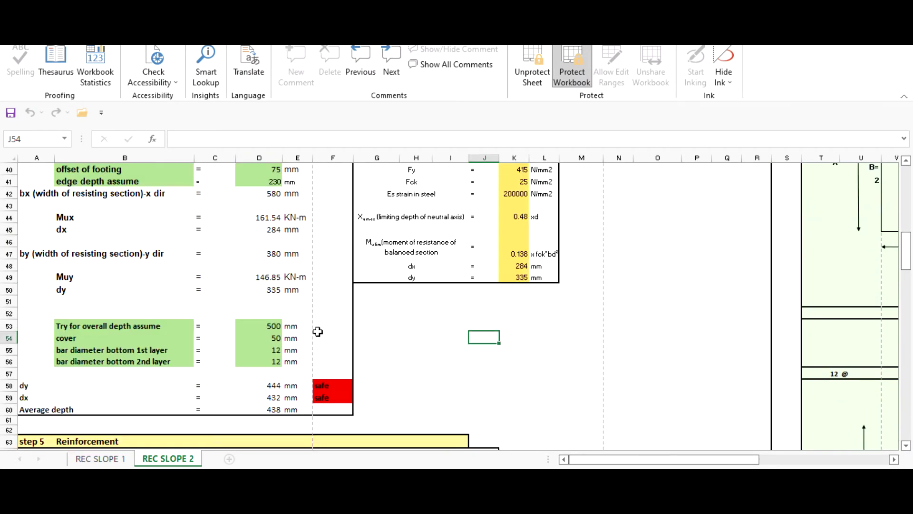
pyautogui.scroll(-2, 318, 331)
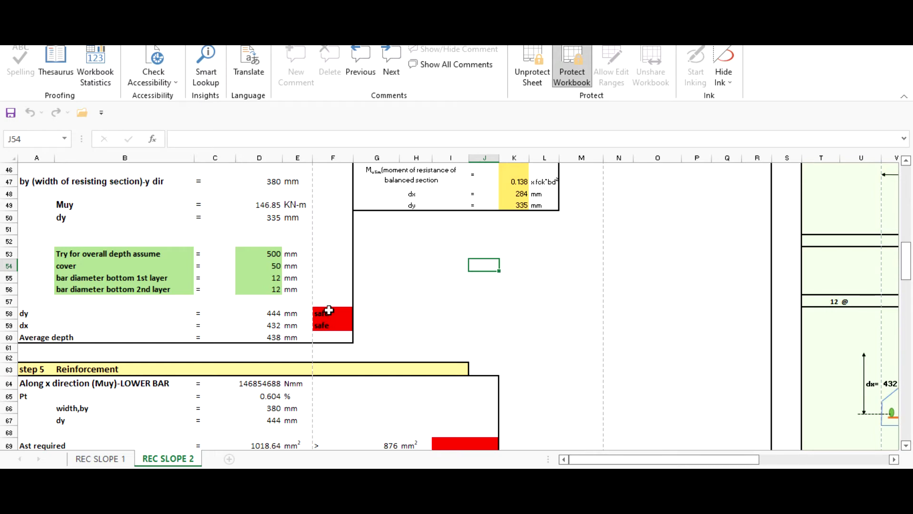
pyautogui.scroll(-4, 402, 297)
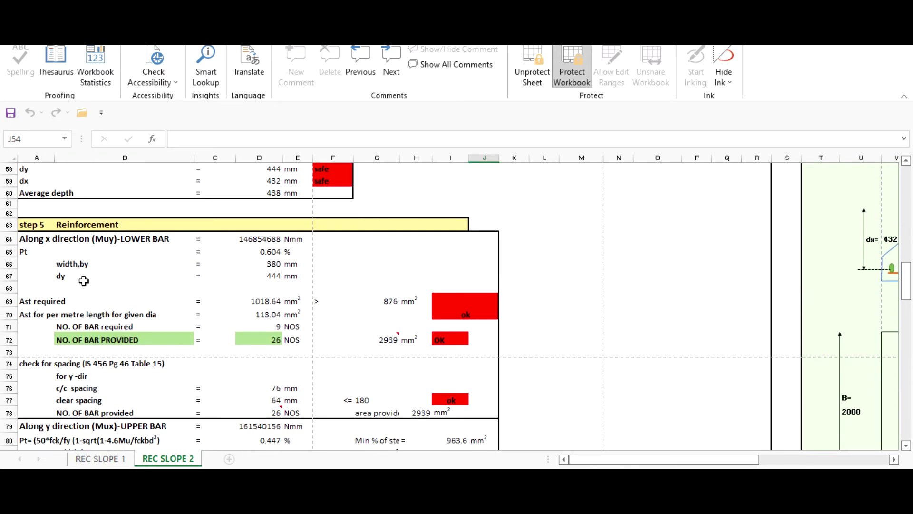
pyautogui.scroll(1, 84, 281)
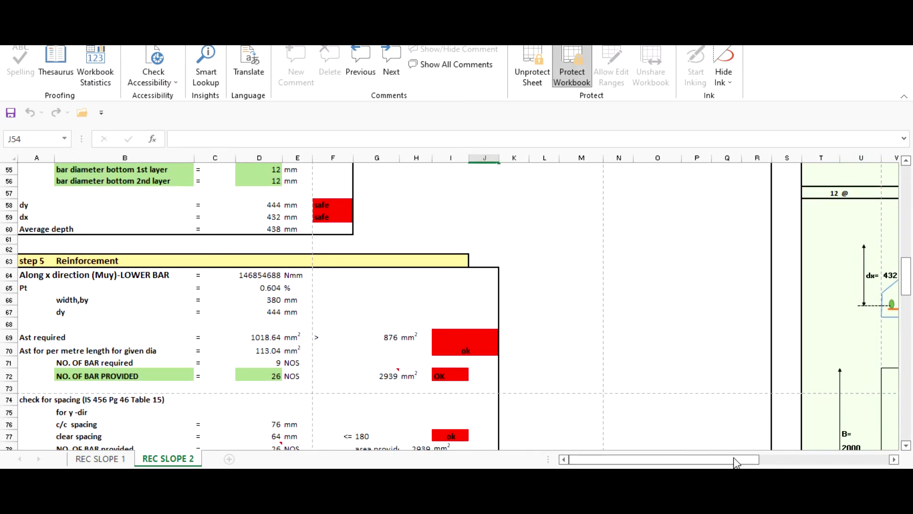
pyautogui.moveTo(736, 461); pyautogui.dragTo(761, 461)
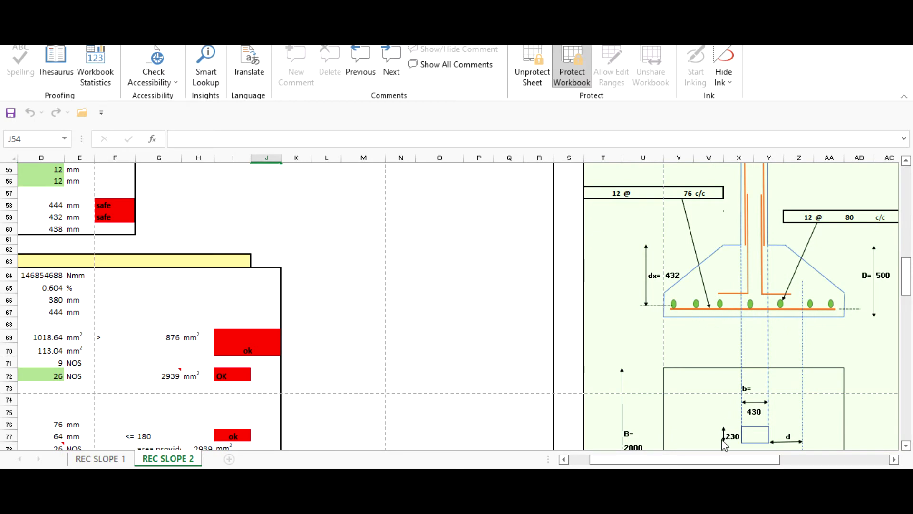
pyautogui.moveTo(718, 460); pyautogui.dragTo(698, 460)
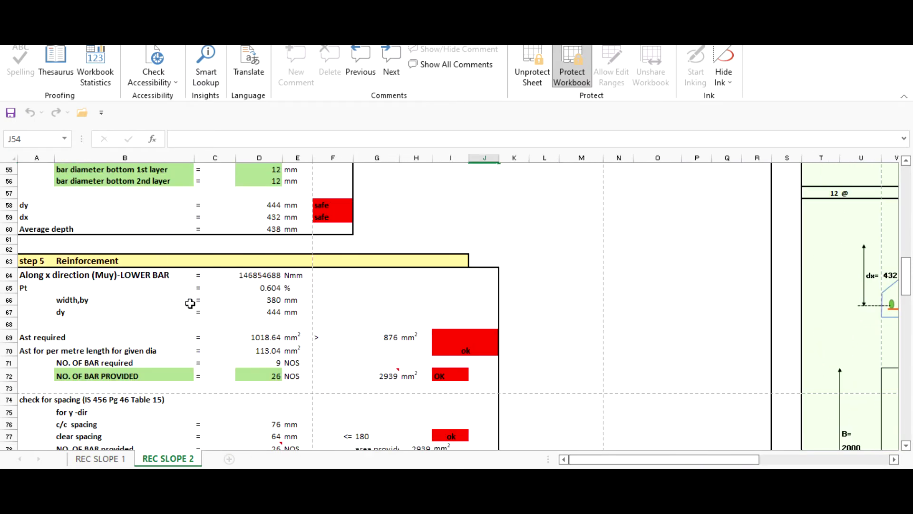
pyautogui.scroll(-1, 240, 291)
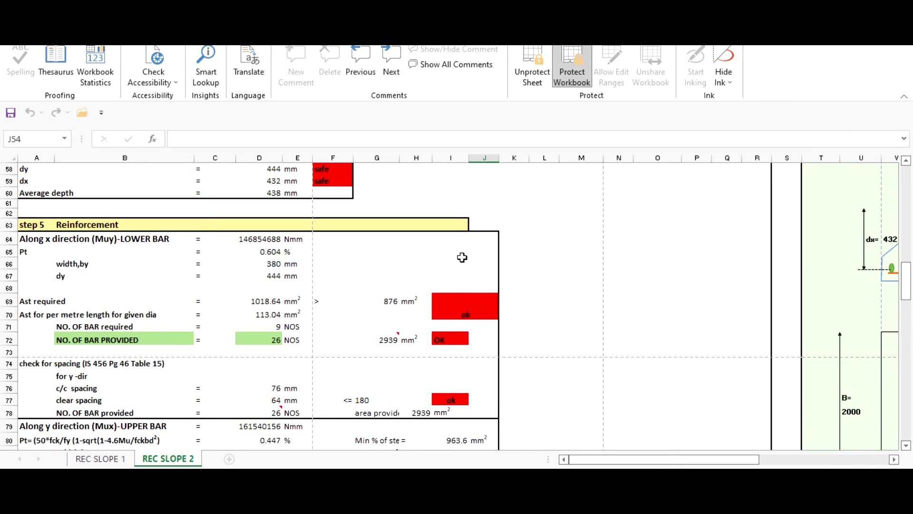
# Step: Check the 876 mm² minimum steel formula, then try 9 and 10 lower bars along x
pyautogui.click(376, 301)
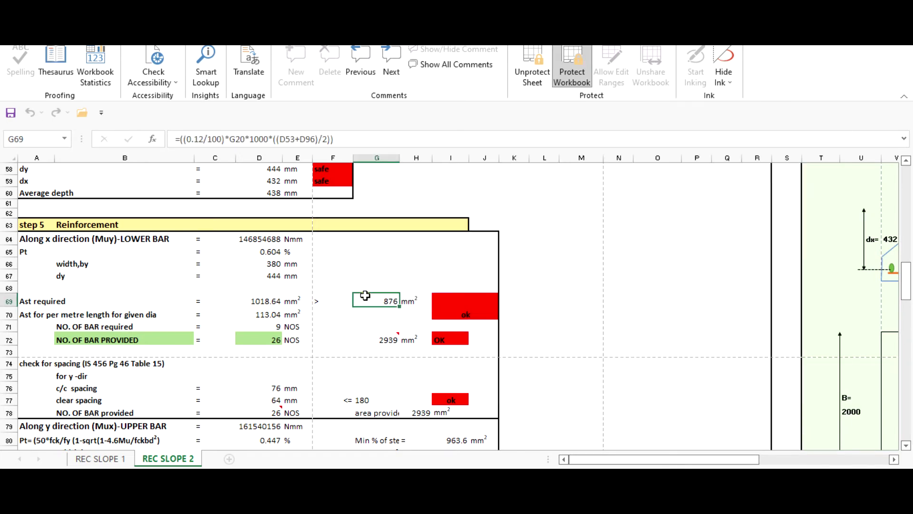
pyautogui.click(275, 335)
pyautogui.scroll(-2, 546, 341)
pyautogui.scroll(2, 37, 350)
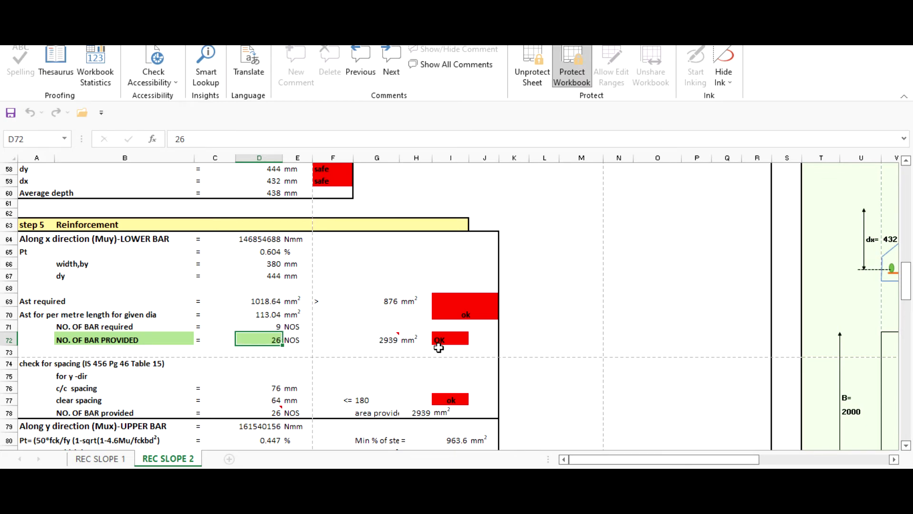
pyautogui.write('9')
pyautogui.press('Return')
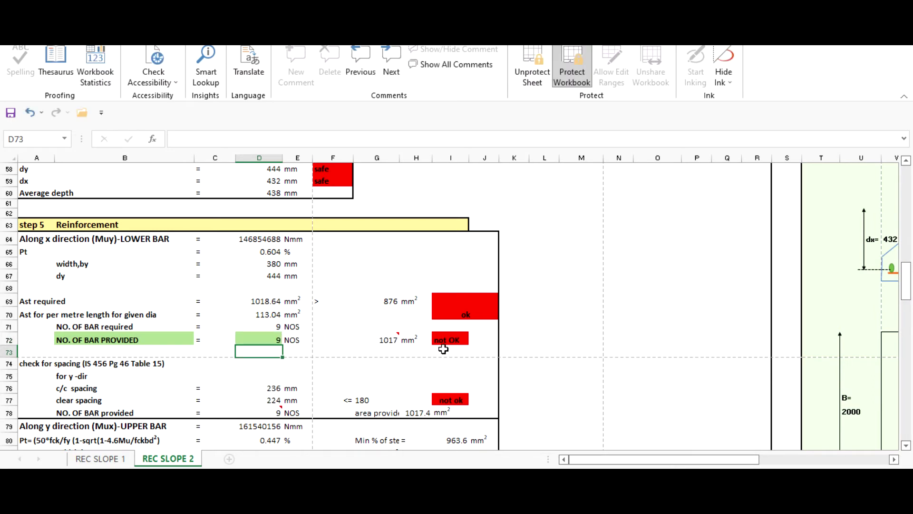
pyautogui.click(270, 340)
pyautogui.write('10')
pyautogui.press('Return')
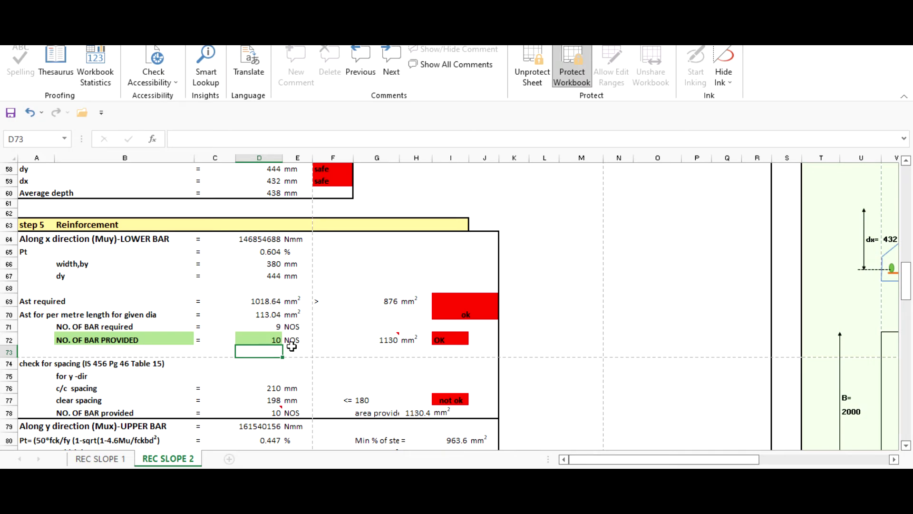
# Step: Raise the lower bars to 11, giving 1243 mm² and 177 mm clear spacing
pyautogui.scroll(-2, 329, 343)
pyautogui.click(354, 323)
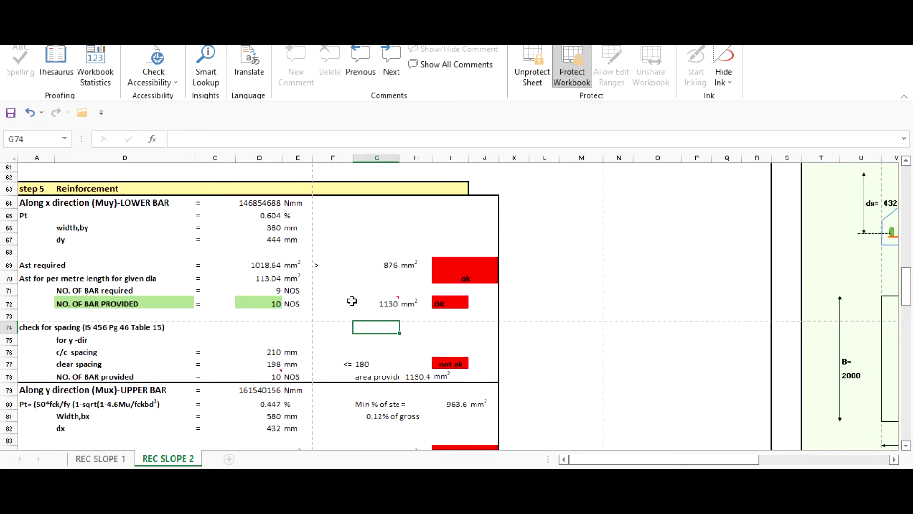
pyautogui.scroll(-1, 349, 299)
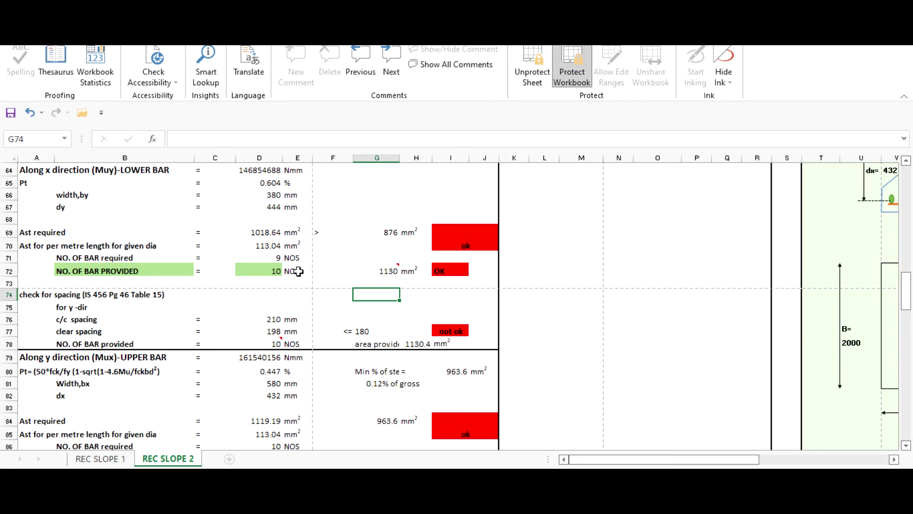
pyautogui.click(259, 271)
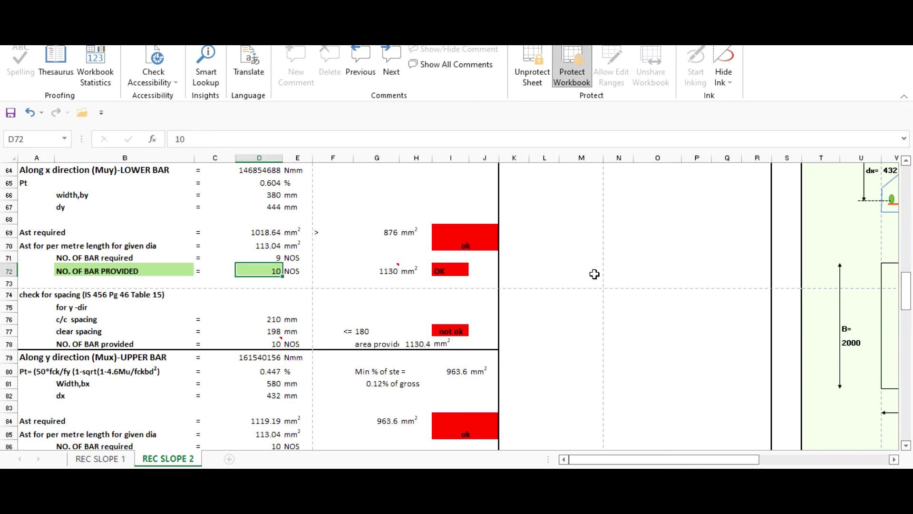
pyautogui.write('11')
pyautogui.press('Return')
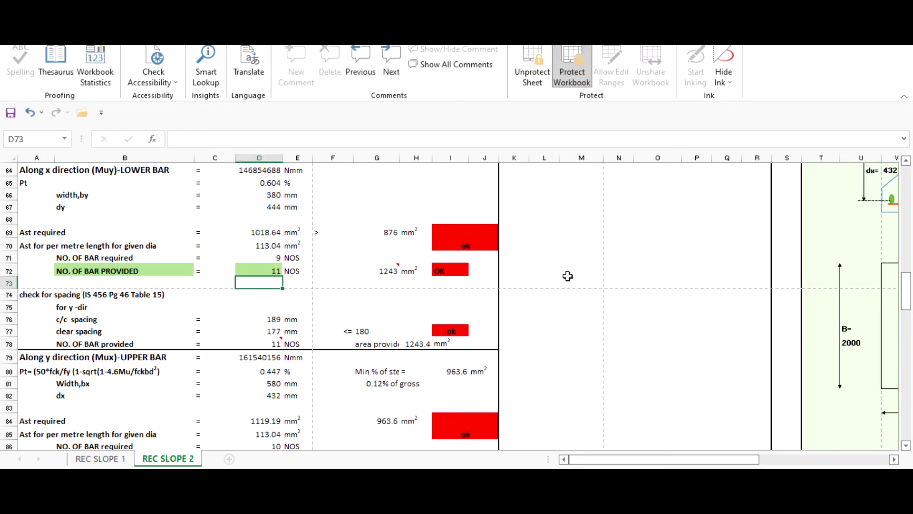
pyautogui.click(362, 285)
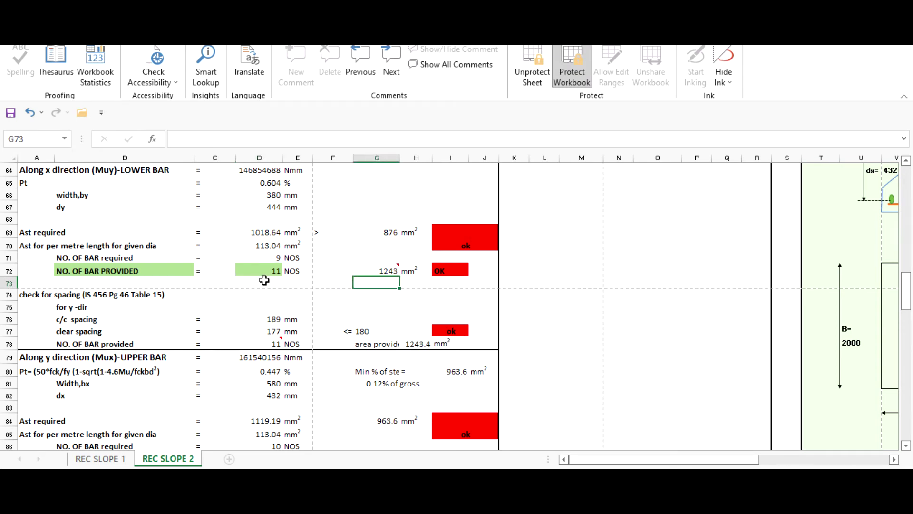
pyautogui.scroll(1, 305, 318)
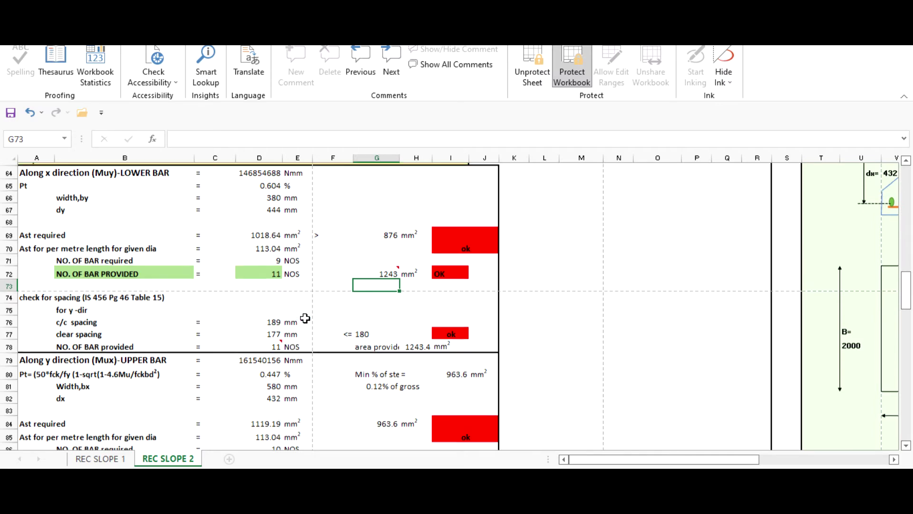
pyautogui.scroll(1, 305, 318)
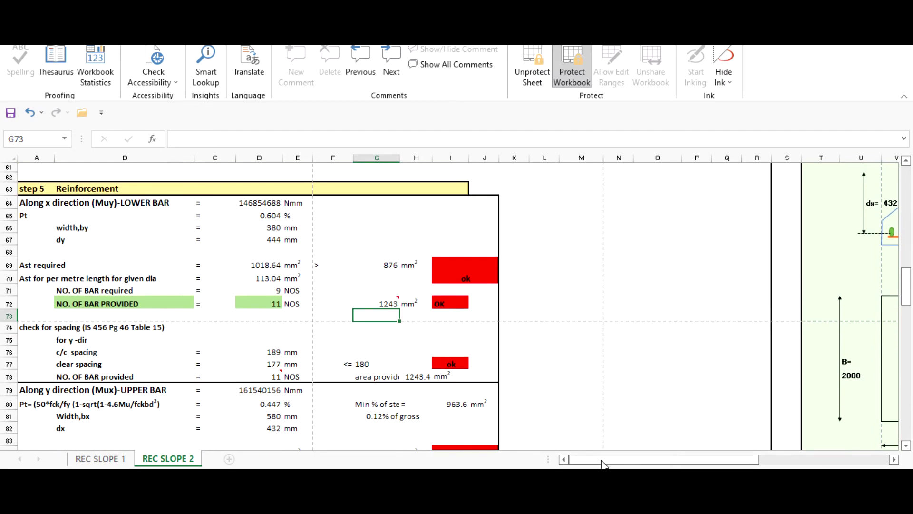
pyautogui.moveTo(601, 464); pyautogui.dragTo(642, 462)
pyautogui.scroll(2, 571, 220)
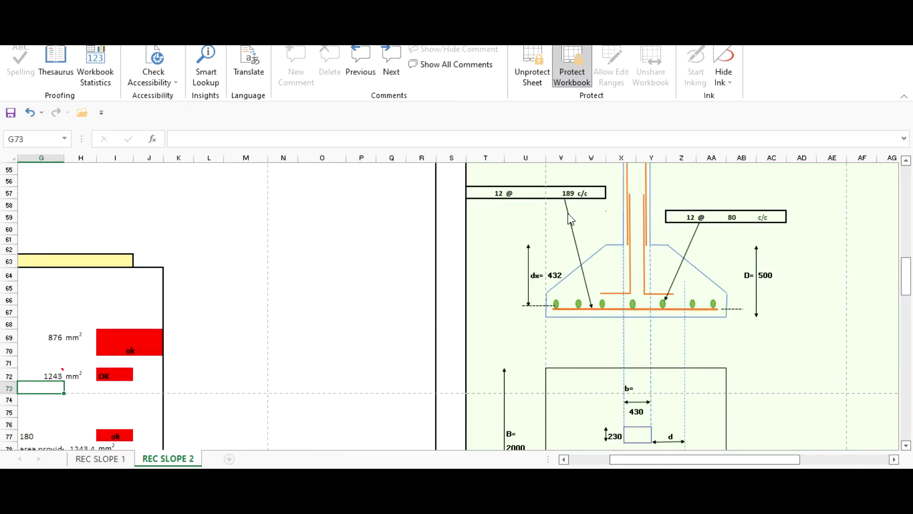
pyautogui.moveTo(627, 463)
pyautogui.mouseDown()
pyautogui.moveTo(595, 462)
pyautogui.moveTo(621, 463)
pyautogui.mouseUp()
pyautogui.hscroll(1, 619, 426)
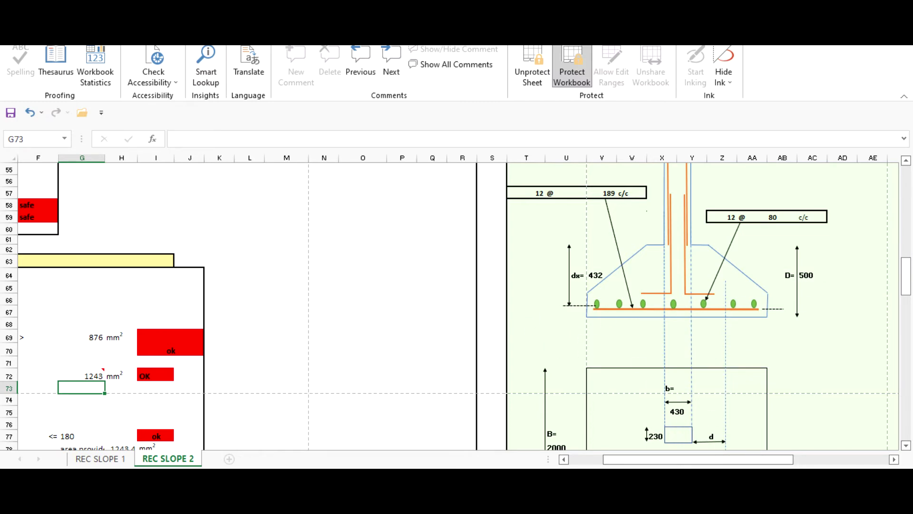
pyautogui.moveTo(692, 464); pyautogui.dragTo(658, 463)
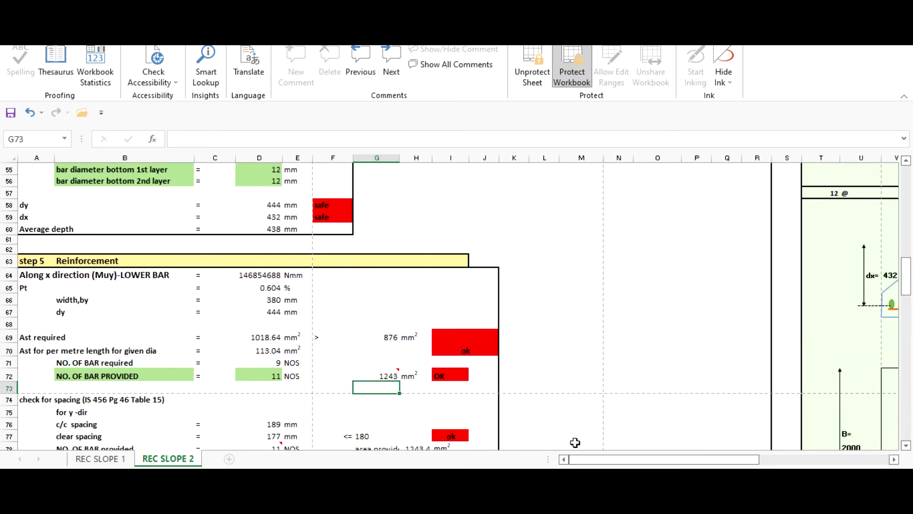
pyautogui.scroll(-1, 303, 332)
pyautogui.scroll(-1, 302, 336)
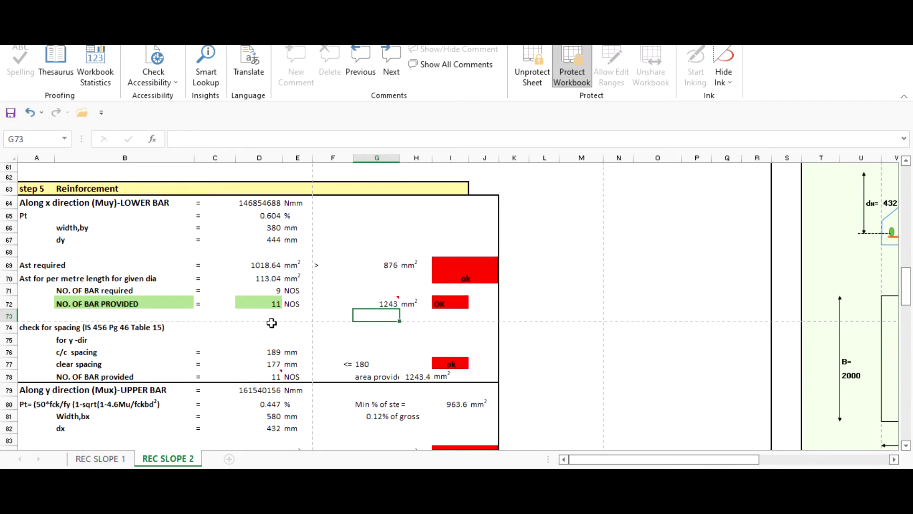
pyautogui.scroll(6, 411, 260)
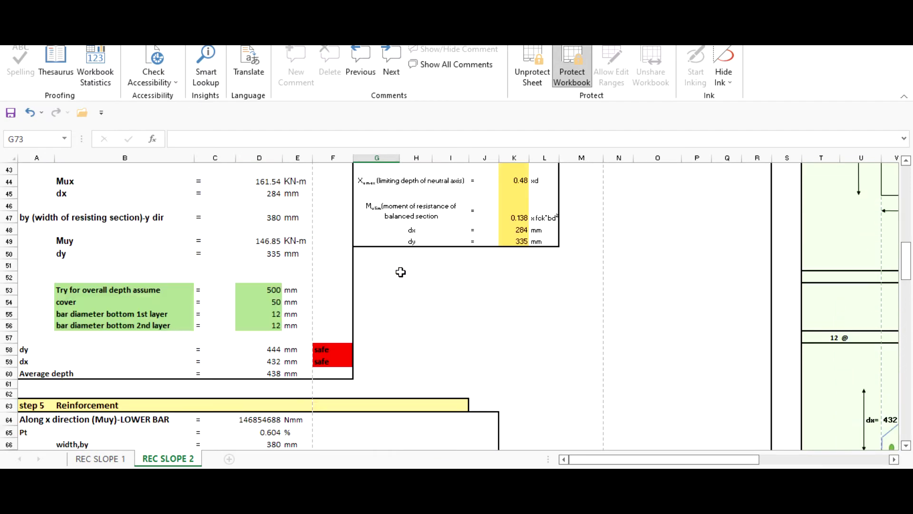
pyautogui.scroll(-8, 260, 314)
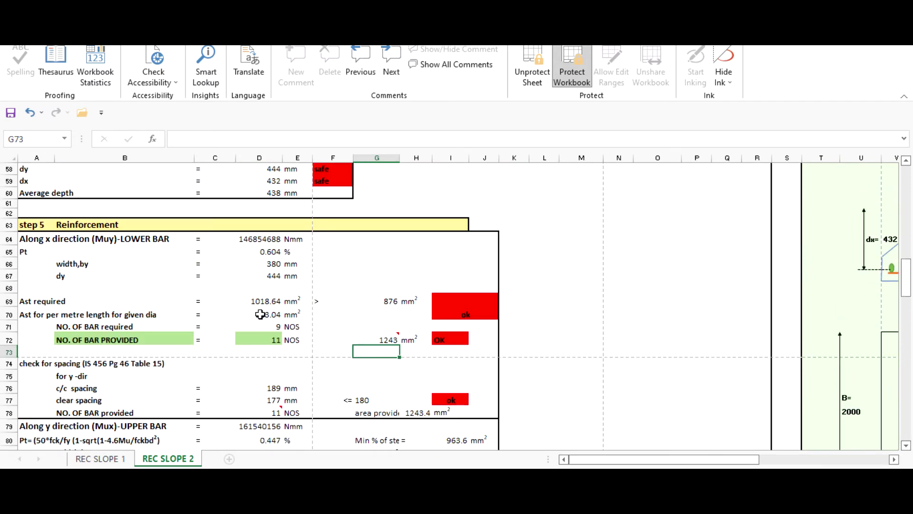
pyautogui.scroll(-1, 341, 295)
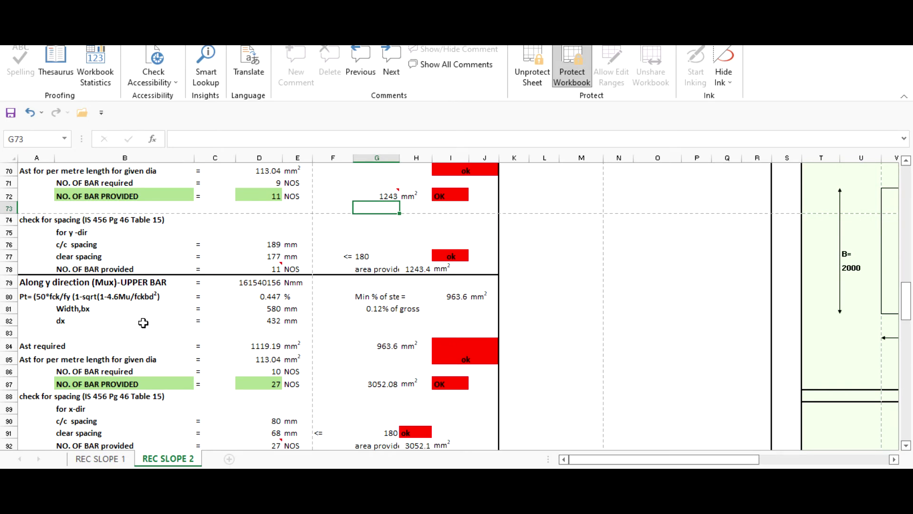
pyautogui.scroll(-1, 219, 297)
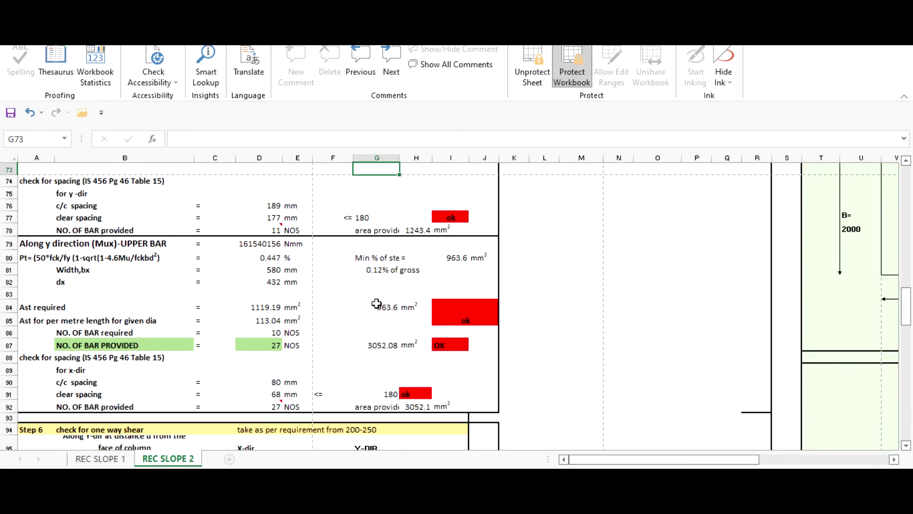
pyautogui.scroll(1, 390, 301)
pyautogui.scroll(2, 412, 316)
pyautogui.scroll(-2, 413, 316)
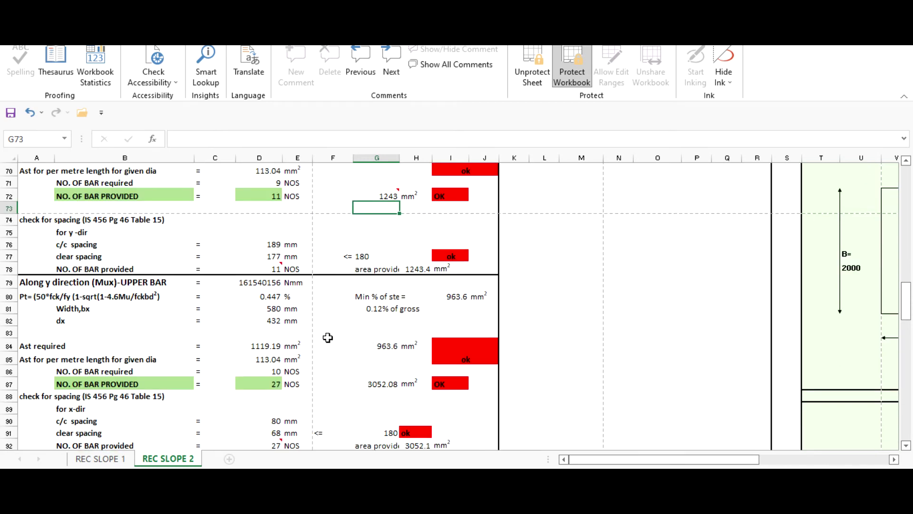
# Step: Check the required bar count formula, then try 10 and 11 upper bars along y
pyautogui.scroll(-1, 265, 319)
pyautogui.click(256, 330)
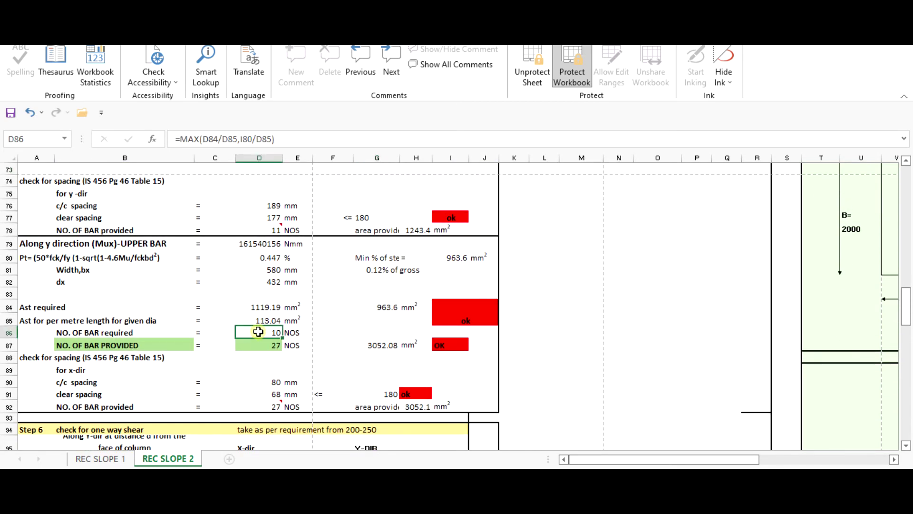
pyautogui.click(328, 347)
pyautogui.click(248, 346)
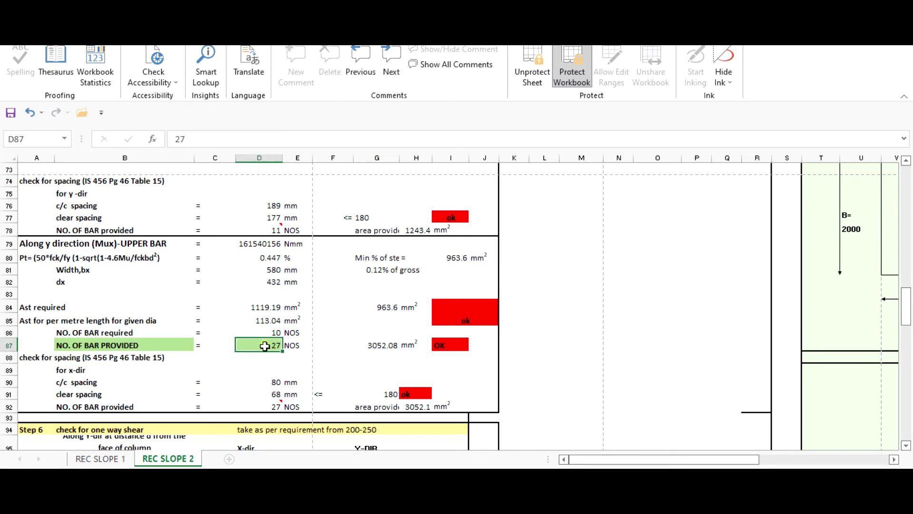
pyautogui.write('10')
pyautogui.press('Return')
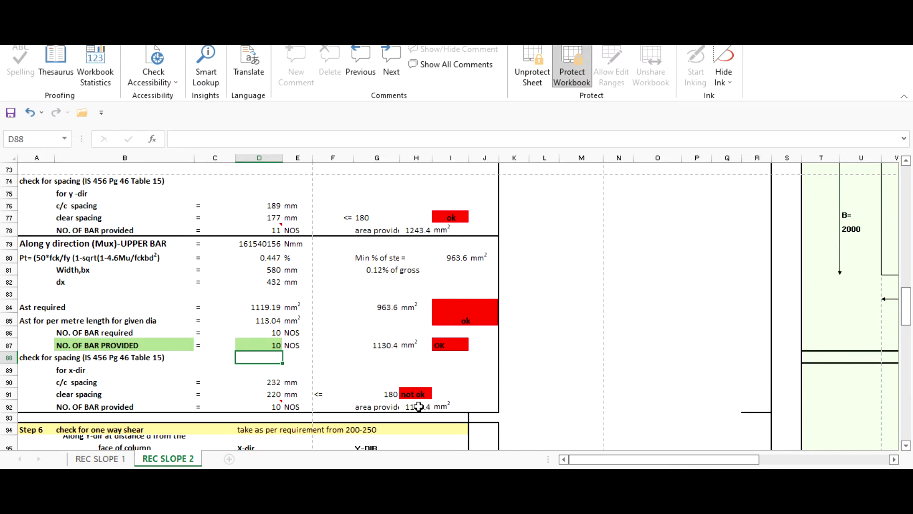
pyautogui.click(267, 346)
pyautogui.write('11')
pyautogui.press('Return')
# Step: Set 12 upper bars along y, giving 190 mm c/c and an ok spacing check
pyautogui.click(271, 344)
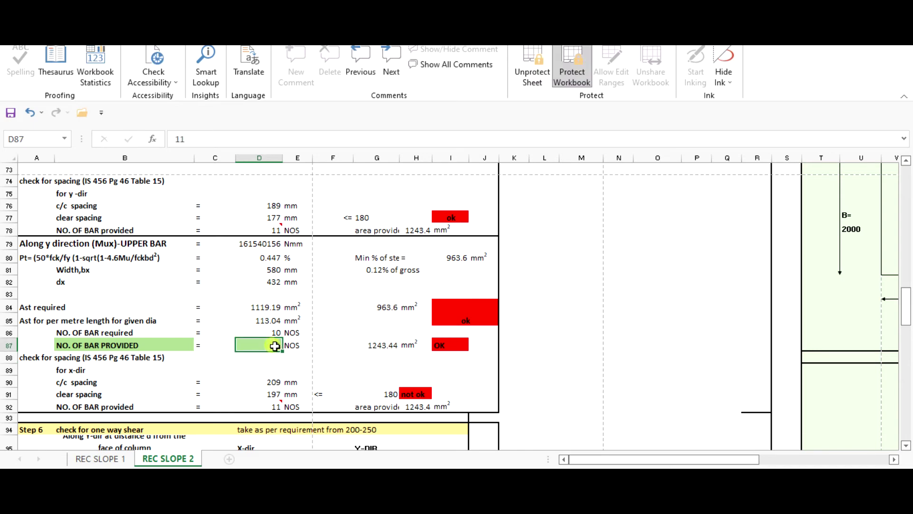
pyautogui.write('12')
pyautogui.press('Return')
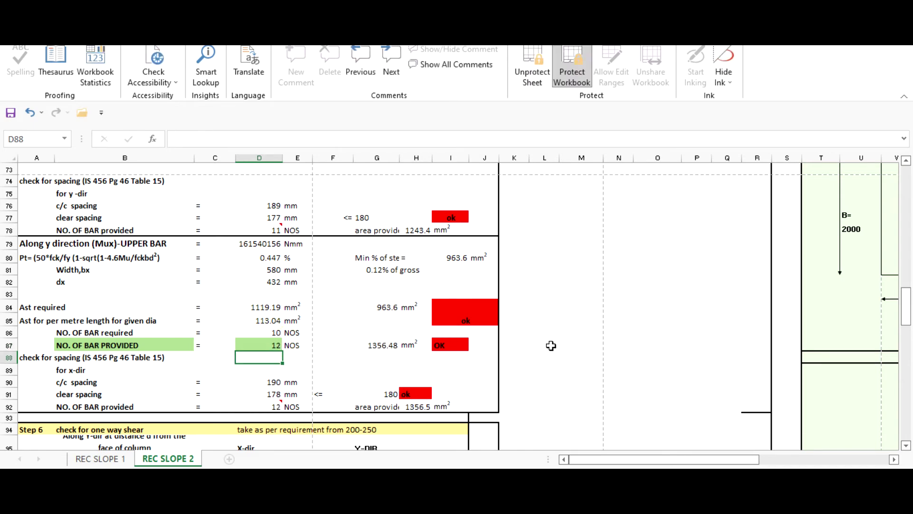
pyautogui.scroll(2, 345, 363)
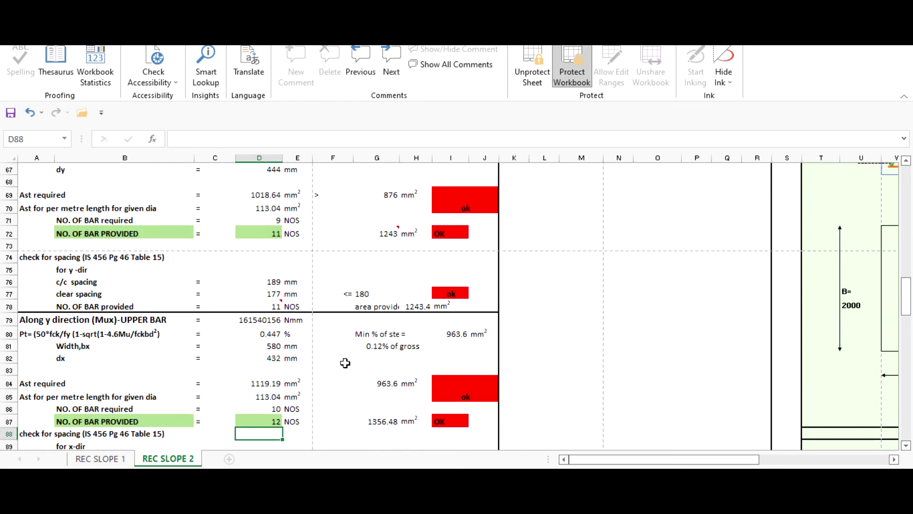
pyautogui.scroll(-2, 345, 363)
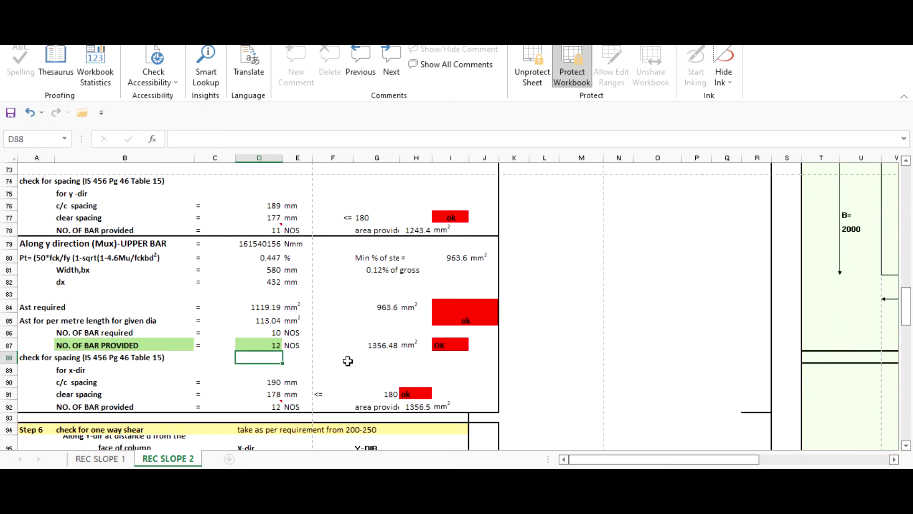
pyautogui.scroll(2, 529, 379)
pyautogui.moveTo(642, 459); pyautogui.dragTo(724, 459)
pyautogui.scroll(5, 605, 336)
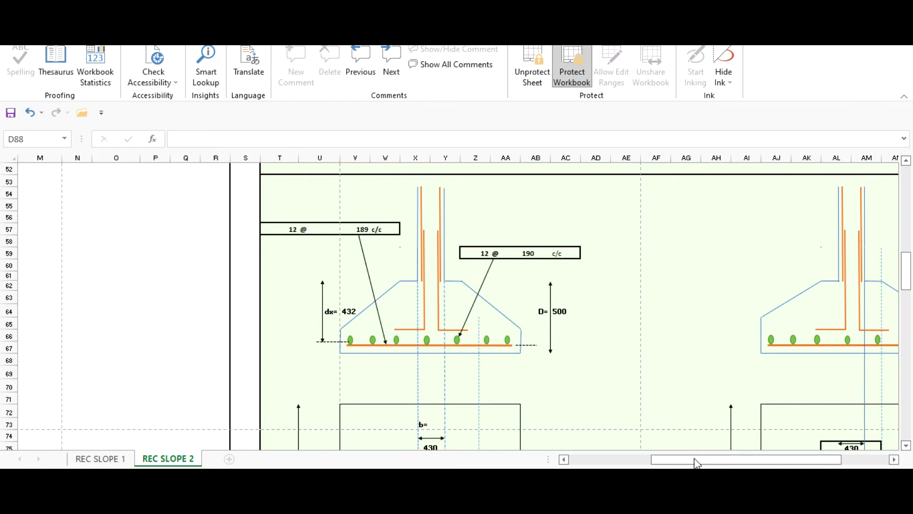
pyautogui.moveTo(697, 460); pyautogui.dragTo(661, 460)
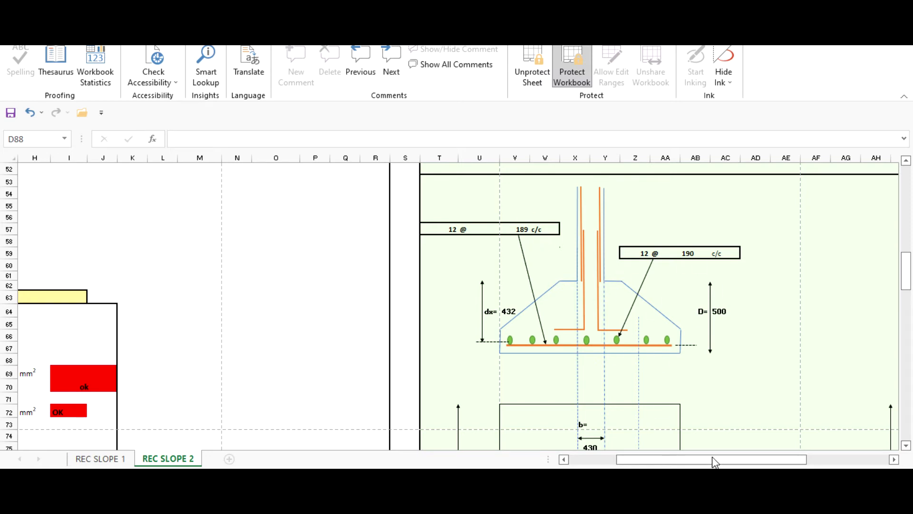
pyautogui.moveTo(715, 462); pyautogui.dragTo(668, 460)
pyautogui.scroll(-3, 384, 284)
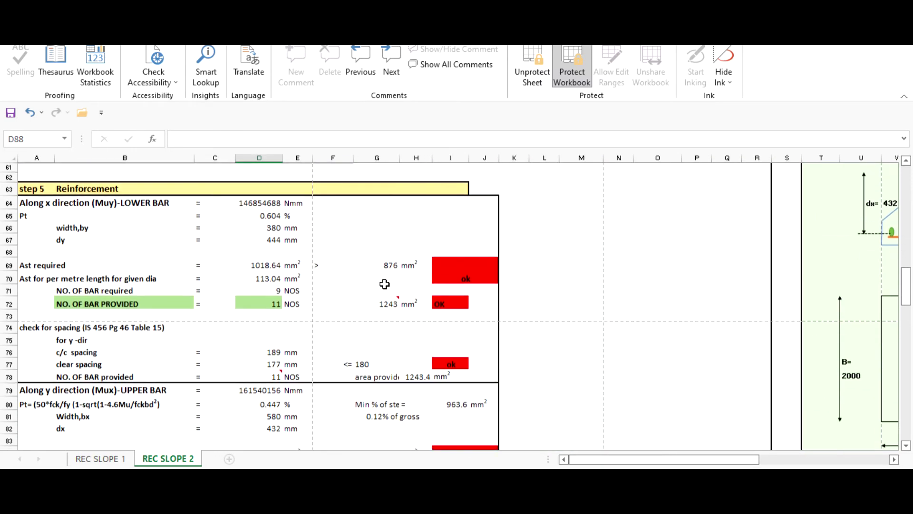
pyautogui.scroll(-5, 384, 284)
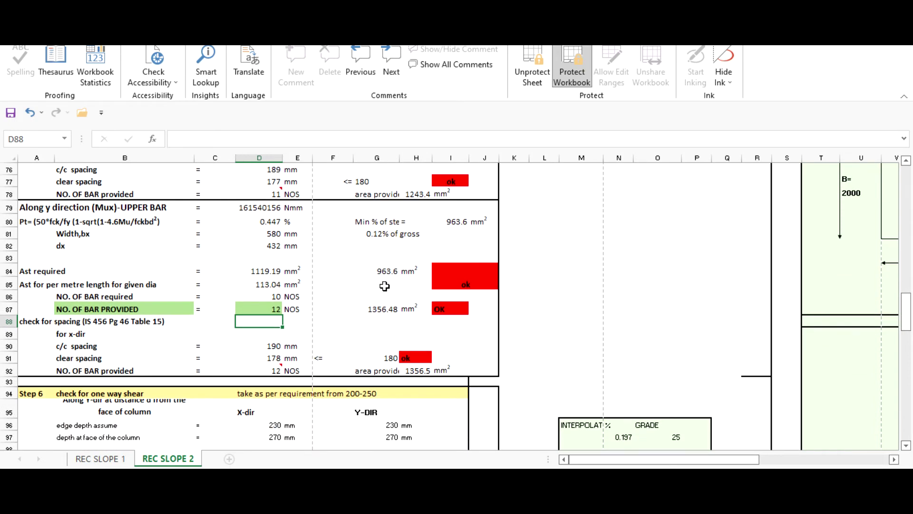
pyautogui.scroll(-2, 384, 286)
pyautogui.scroll(-2, 298, 331)
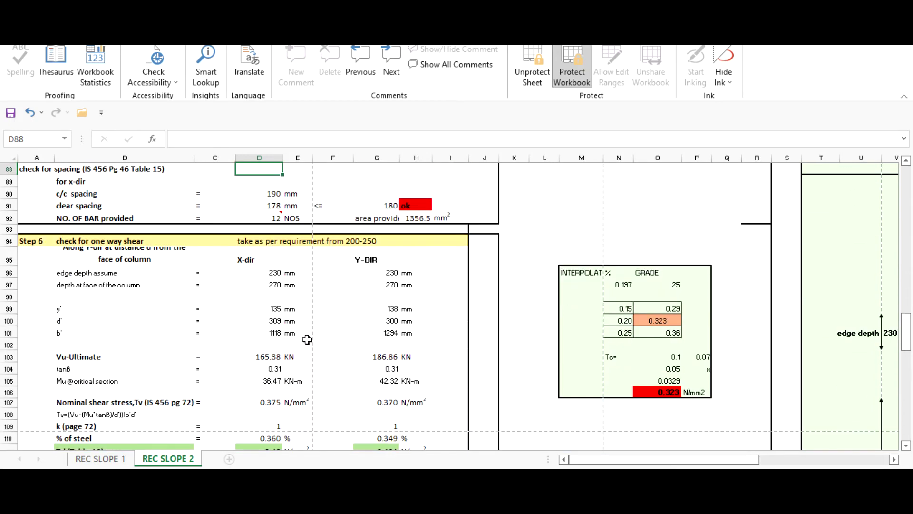
pyautogui.scroll(-1, 290, 325)
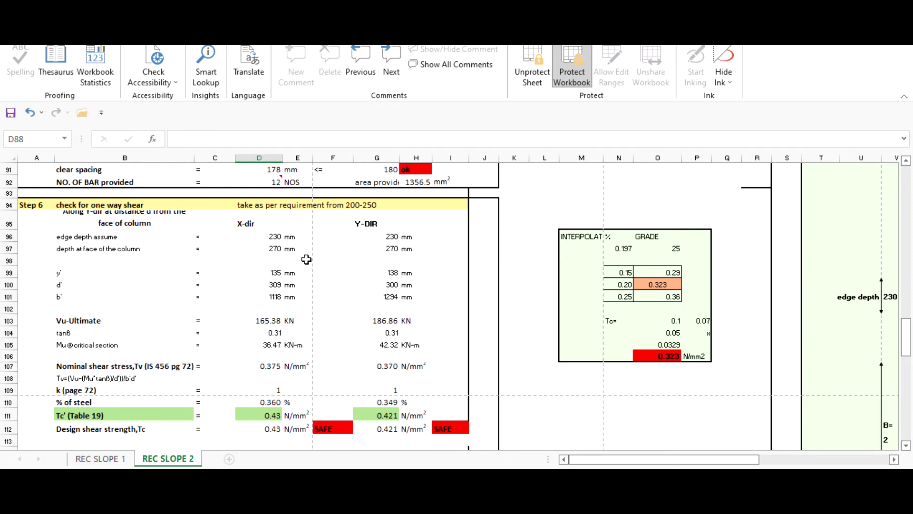
pyautogui.scroll(-4, 306, 262)
pyautogui.scroll(4, 308, 268)
pyautogui.scroll(-1, 245, 283)
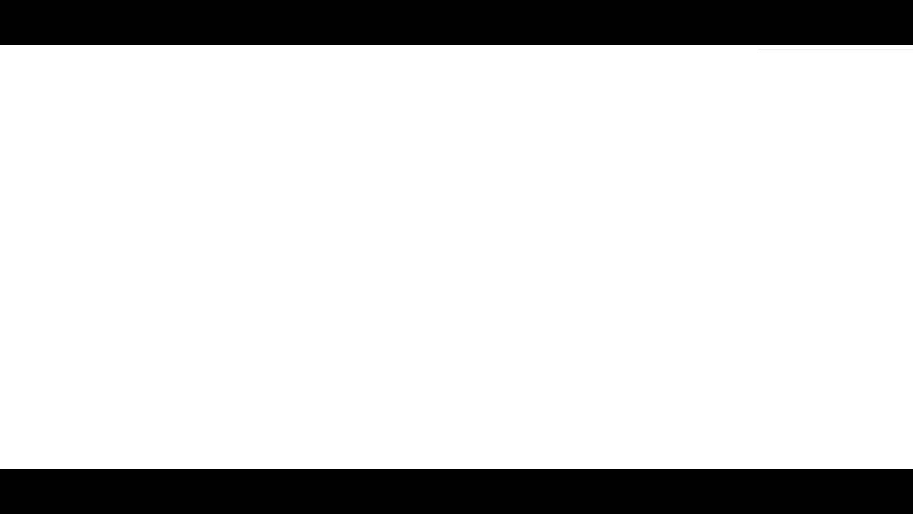
pyautogui.scroll(10, 434, 357)
# Step: Scroll the IS 456 PDF up to Table 19 on page 83, then return to Excel
pyautogui.scroll(20, 436, 358)
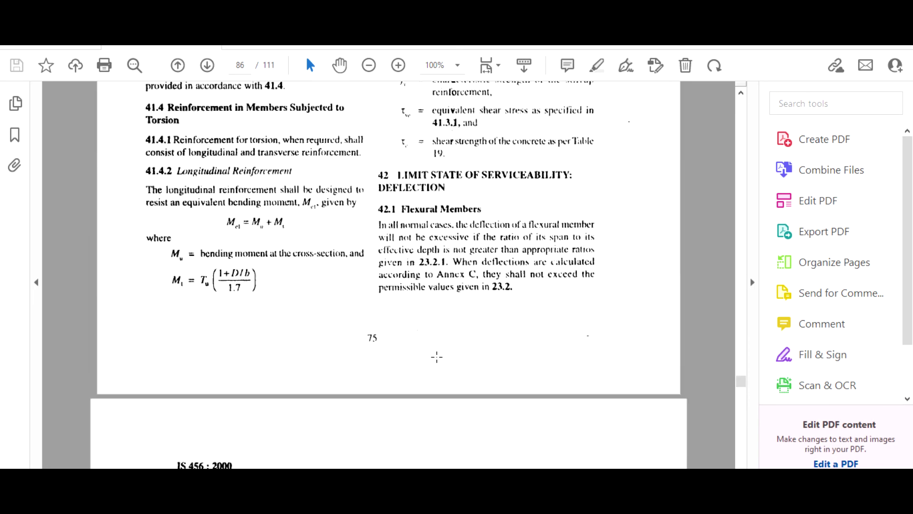
pyautogui.scroll(15, 436, 354)
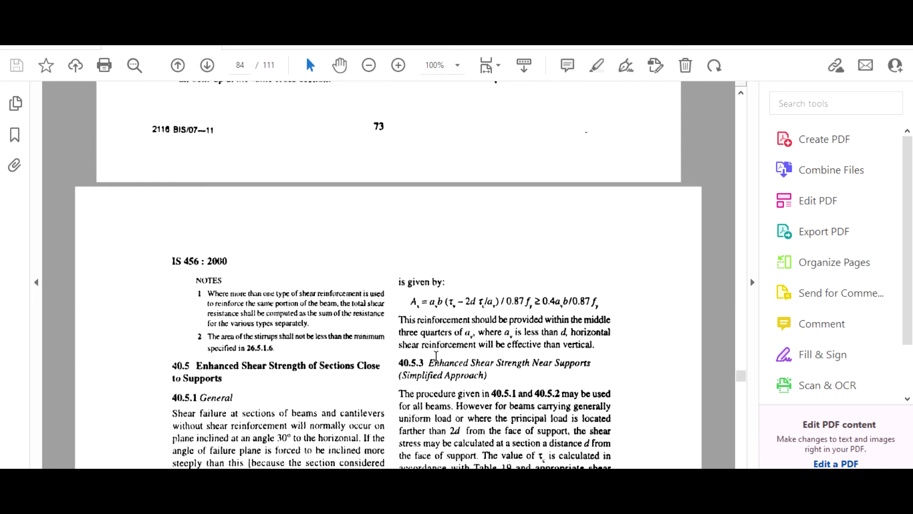
pyautogui.scroll(3, 436, 354)
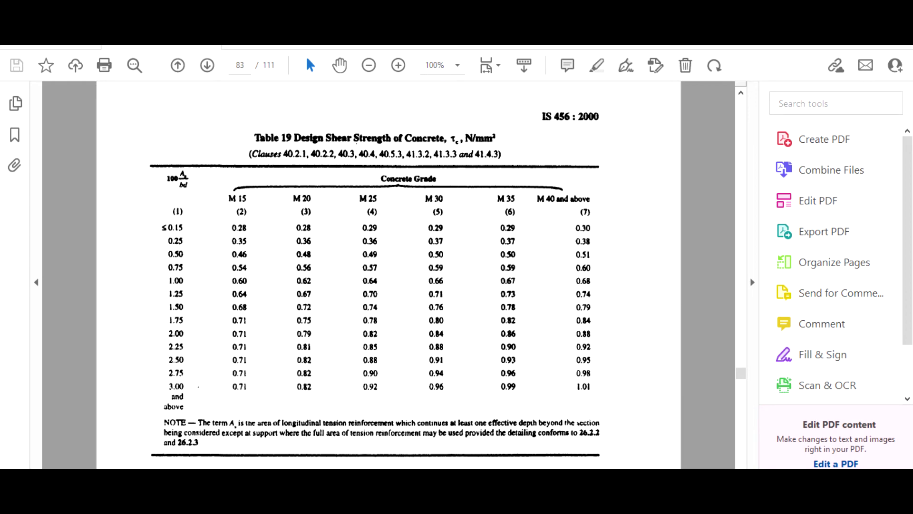
pyautogui.hotkey('alt', 'Tab')
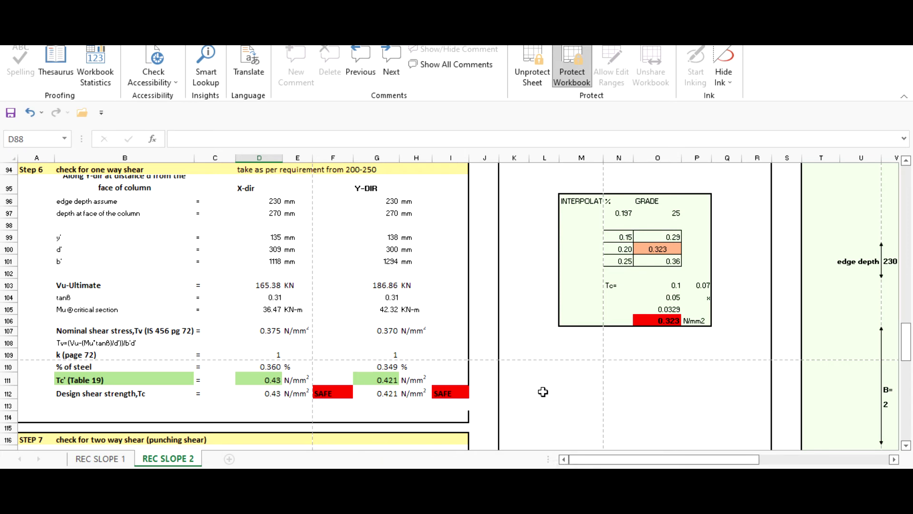
pyautogui.click(538, 343)
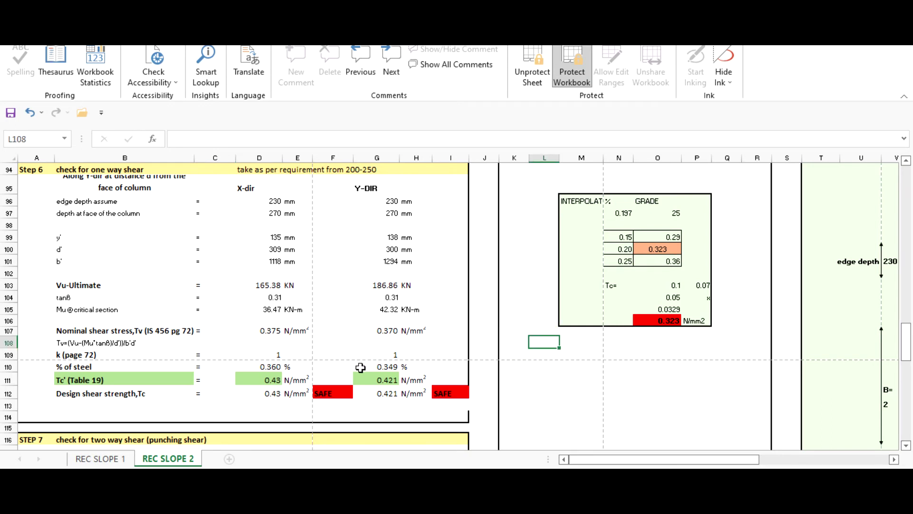
pyautogui.click(570, 405)
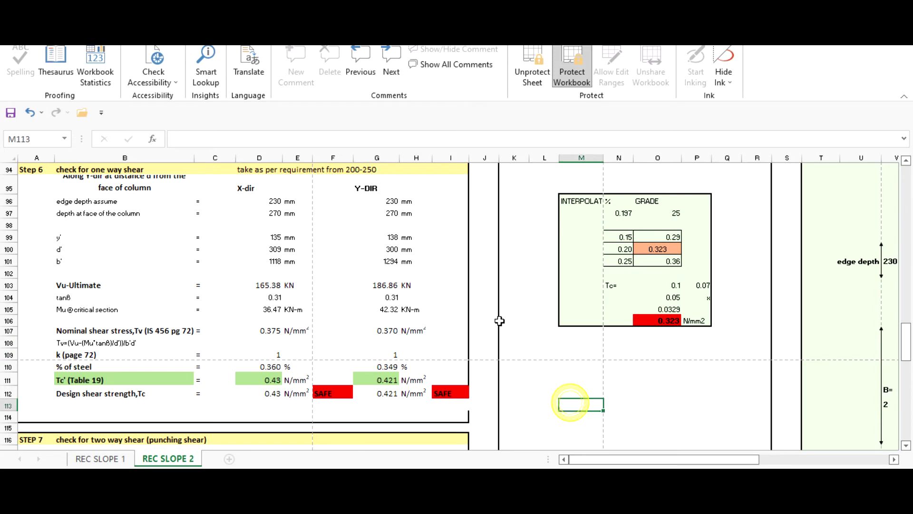
pyautogui.scroll(-1, 410, 339)
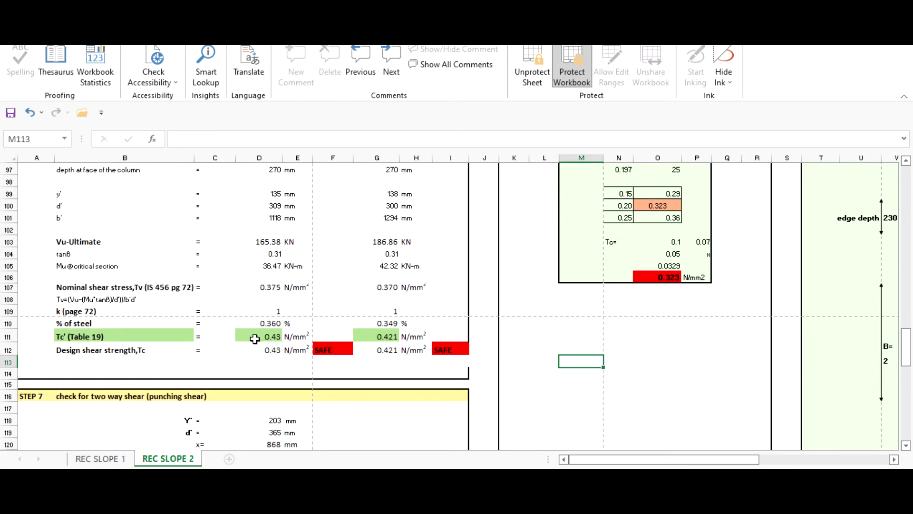
pyautogui.hotkey('alt', 'Tab')
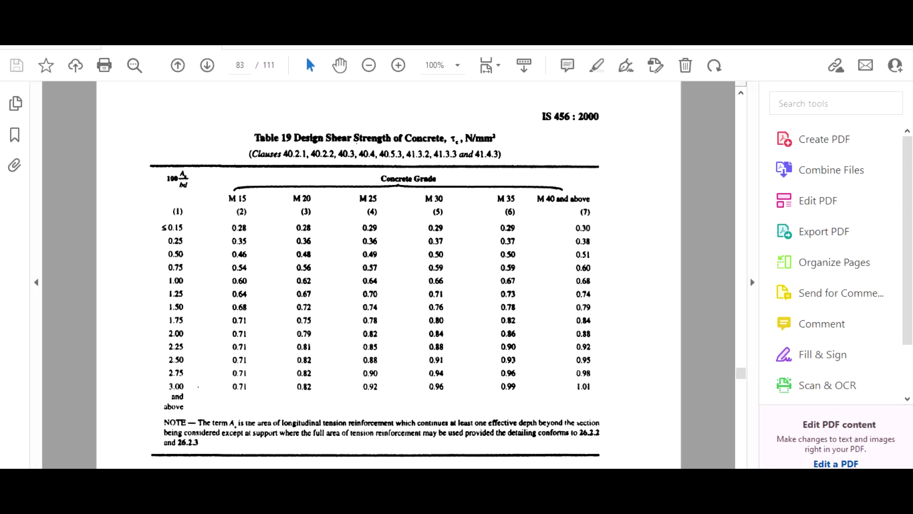
pyautogui.hotkey('alt', 'Tab')
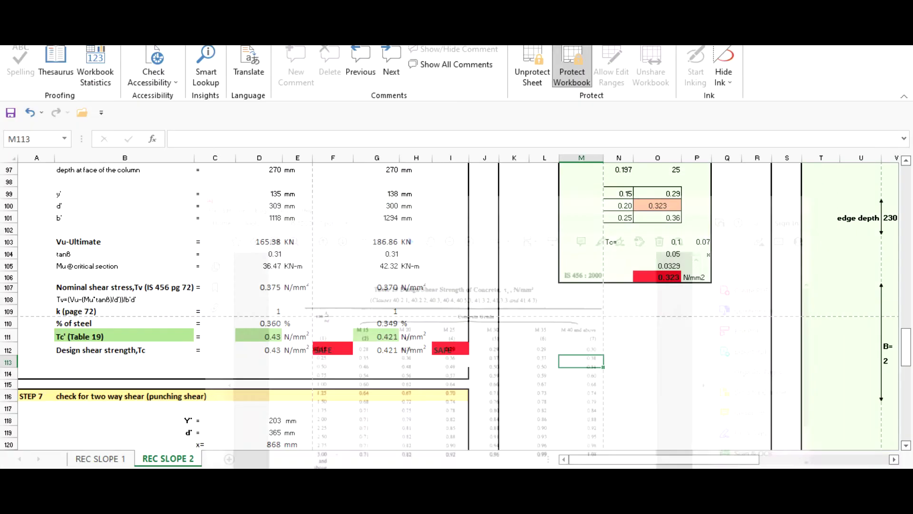
pyautogui.scroll(1, 249, 370)
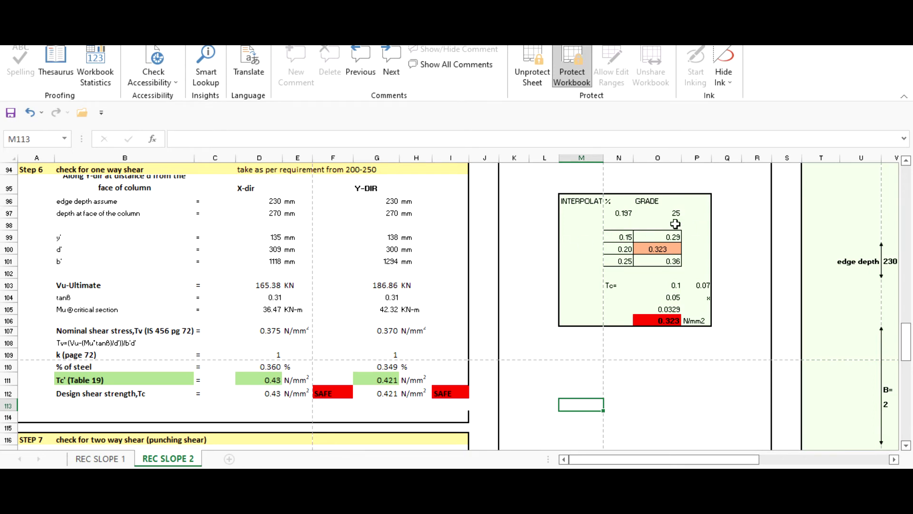
pyautogui.scroll(2, 665, 231)
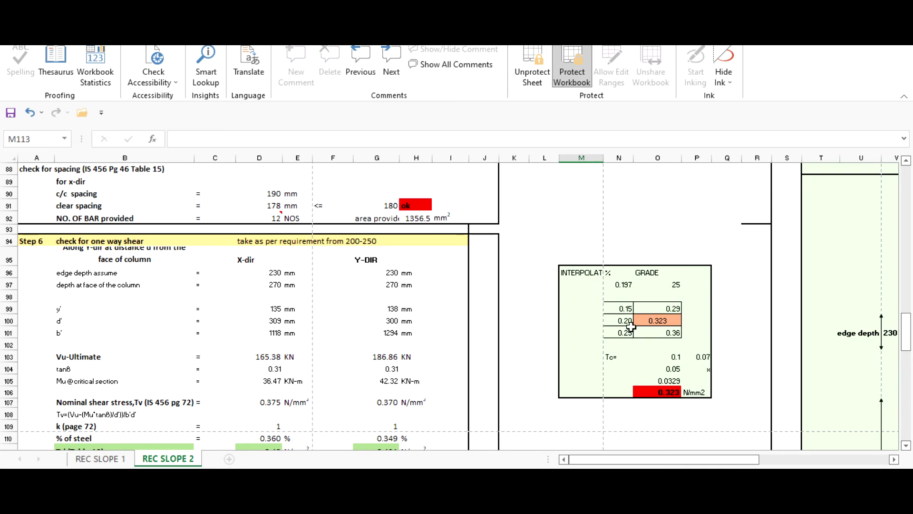
pyautogui.scroll(20, 232, 332)
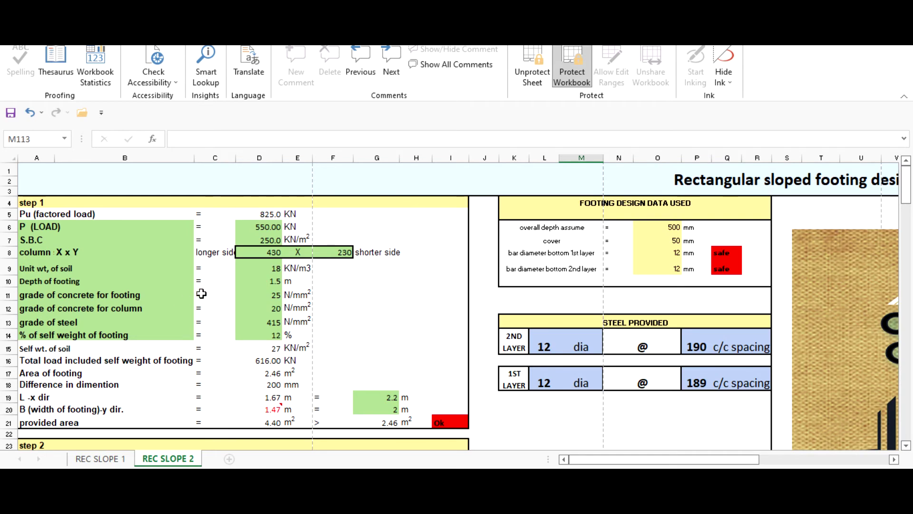
pyautogui.scroll(-16, 199, 296)
pyautogui.scroll(-14, 420, 247)
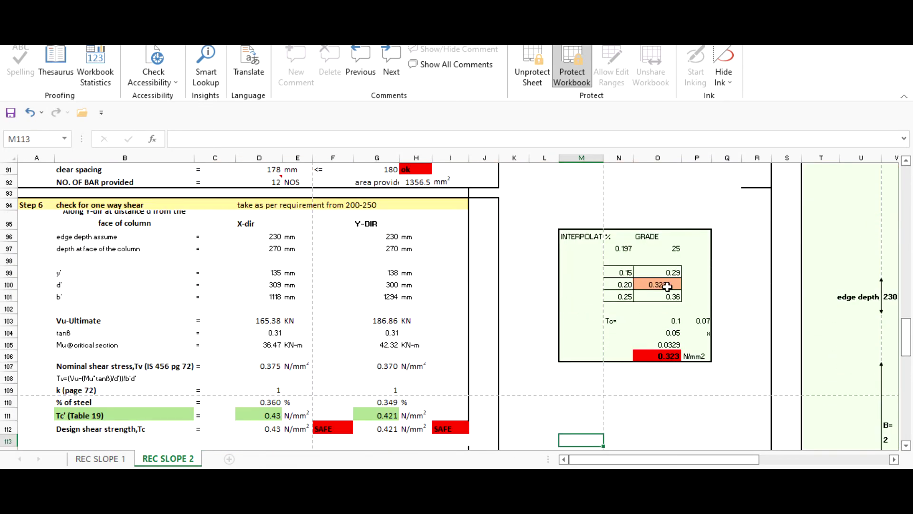
pyautogui.scroll(-1, 617, 288)
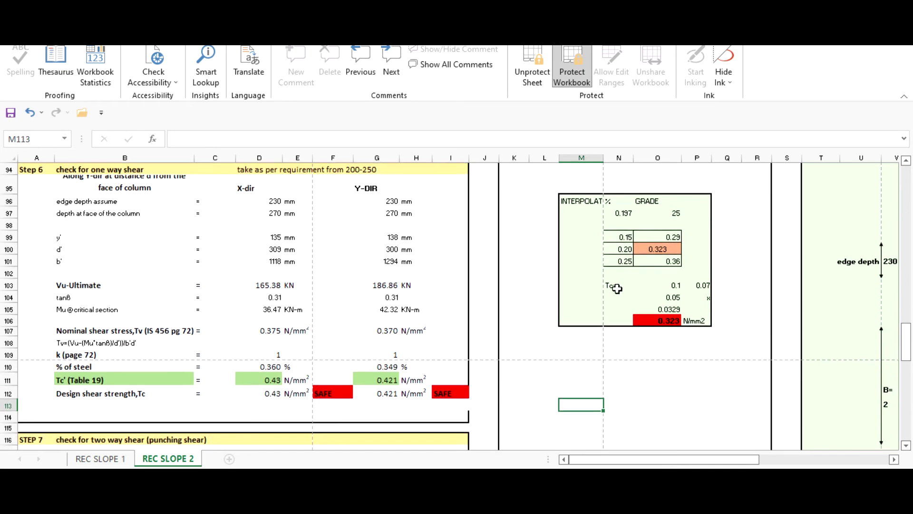
# Step: Link the interpolation's steel percentage to the X-dir 0.360 %, and the middle row to it
pyautogui.click(620, 212)
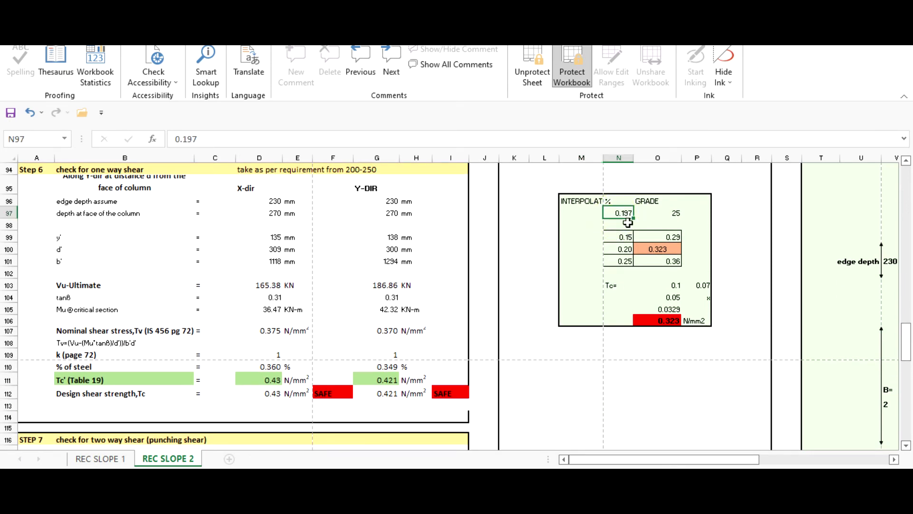
pyautogui.write('=')
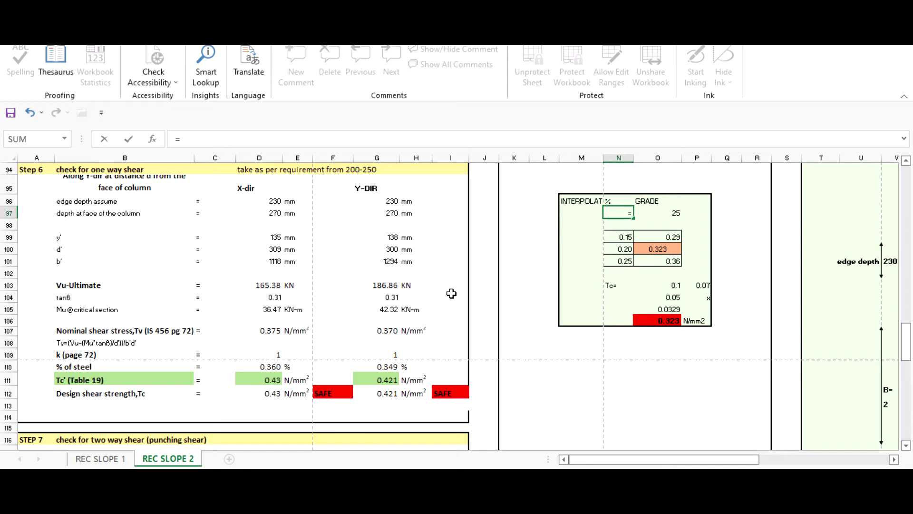
pyautogui.click(269, 380)
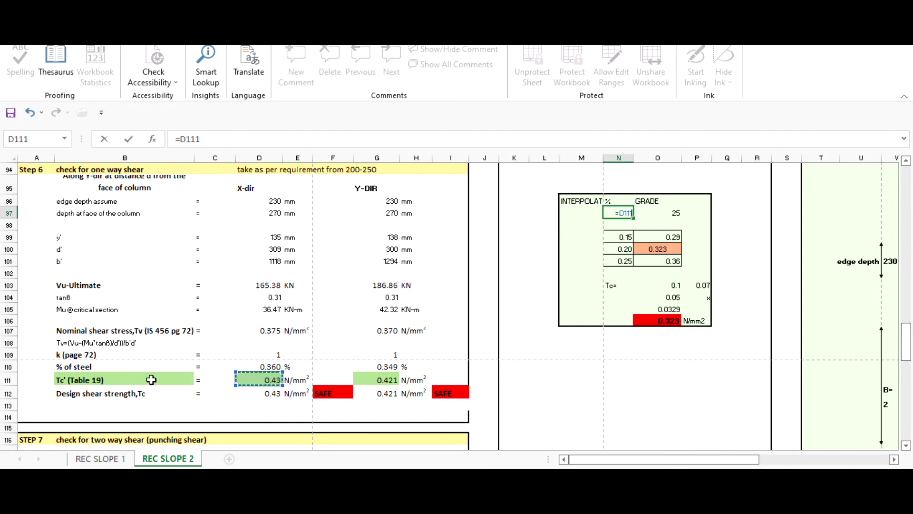
pyautogui.press('BackSpace')
pyautogui.press('BackSpace')
pyautogui.press('BackSpace')
pyautogui.press('BackSpace')
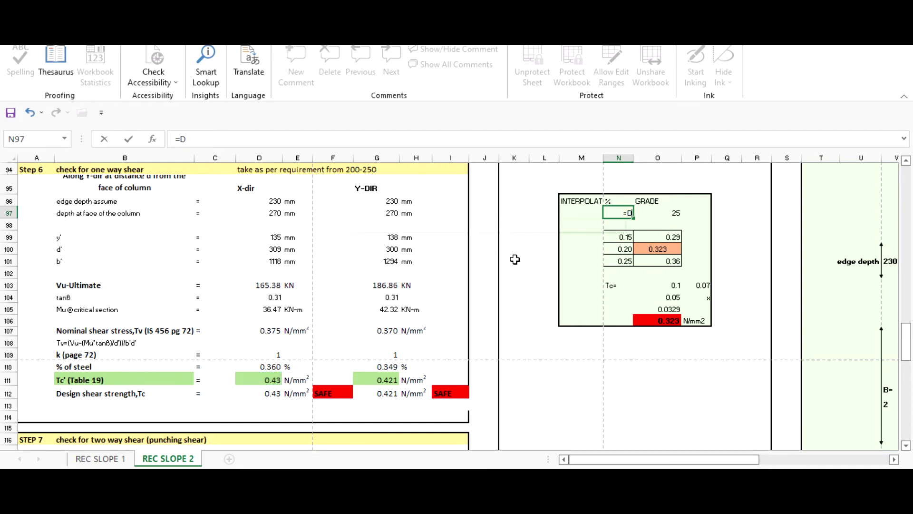
pyautogui.click(259, 366)
pyautogui.press('Return')
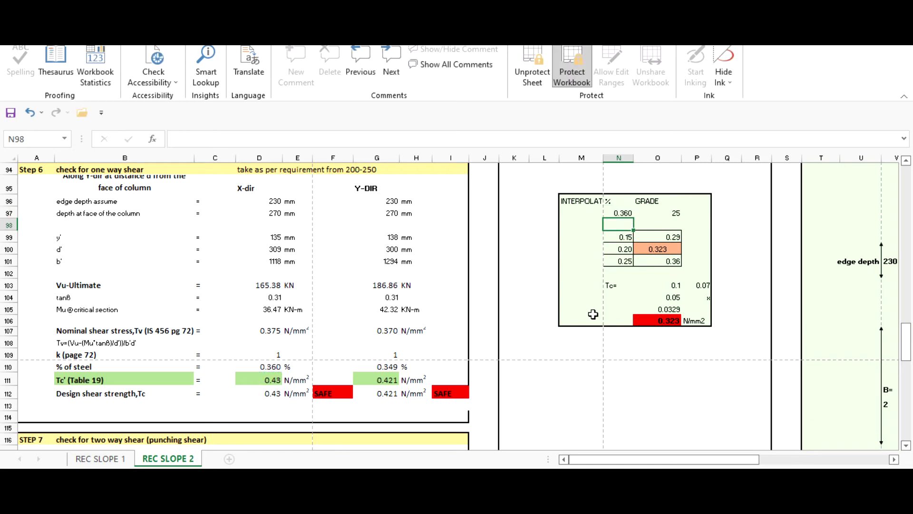
pyautogui.click(620, 249)
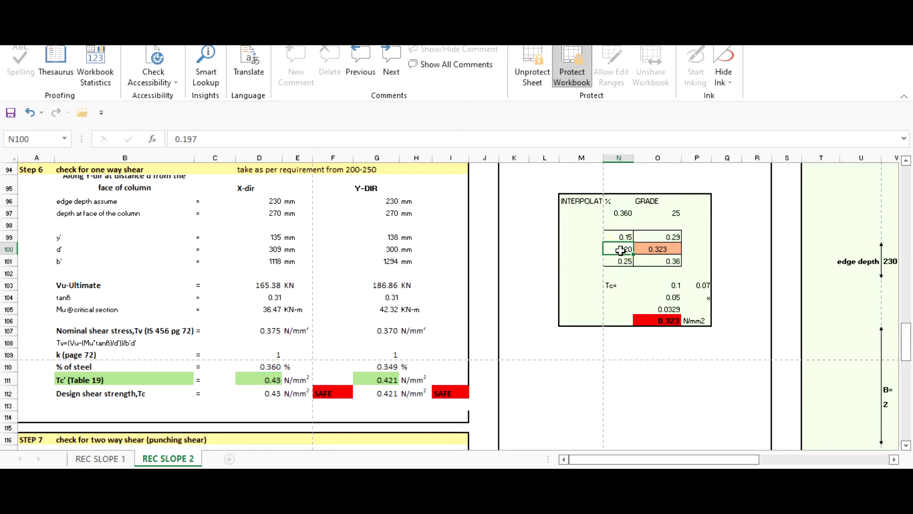
pyautogui.write('=')
pyautogui.click(626, 214)
pyautogui.press('Return')
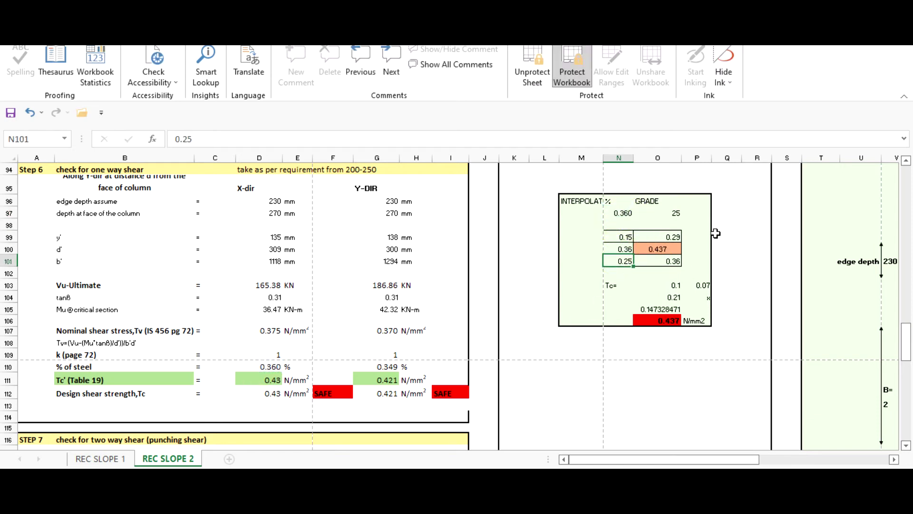
pyautogui.click(716, 234)
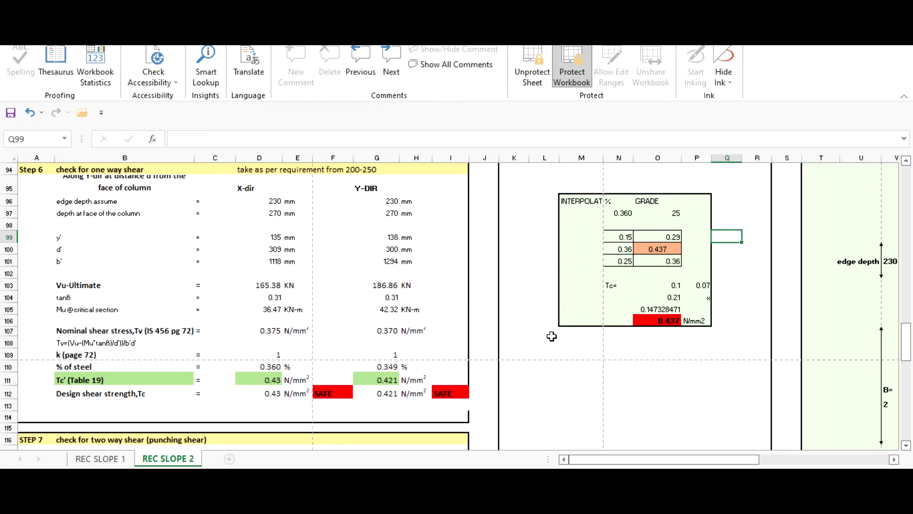
# Step: Enter 0.25 and 0.5 from IS 456 Table 19 as the bounding steel percentages
pyautogui.hotkey('alt', 'Tab')
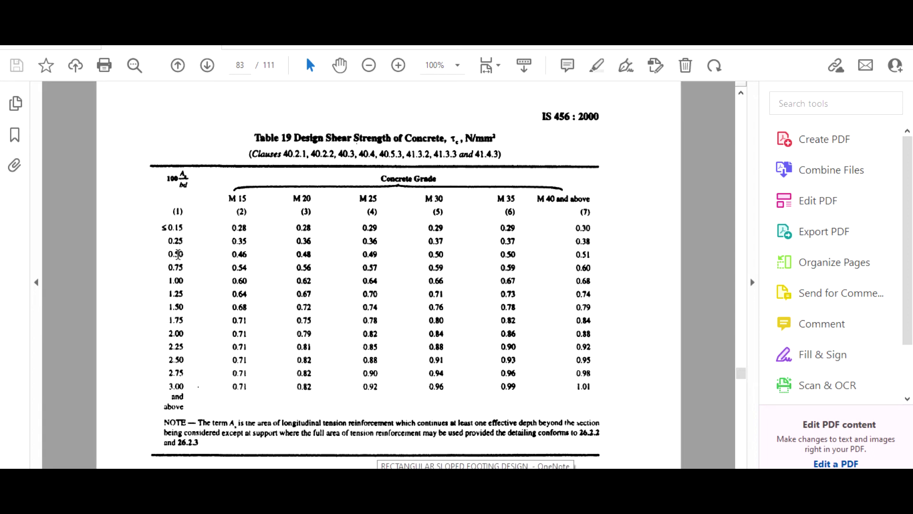
pyautogui.hotkey('alt', 'Tab')
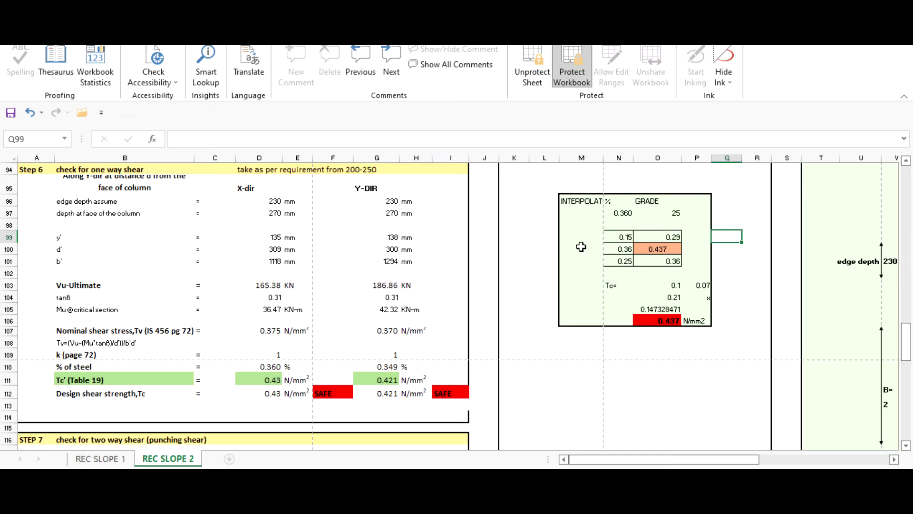
pyautogui.click(608, 235)
pyautogui.write('0.')
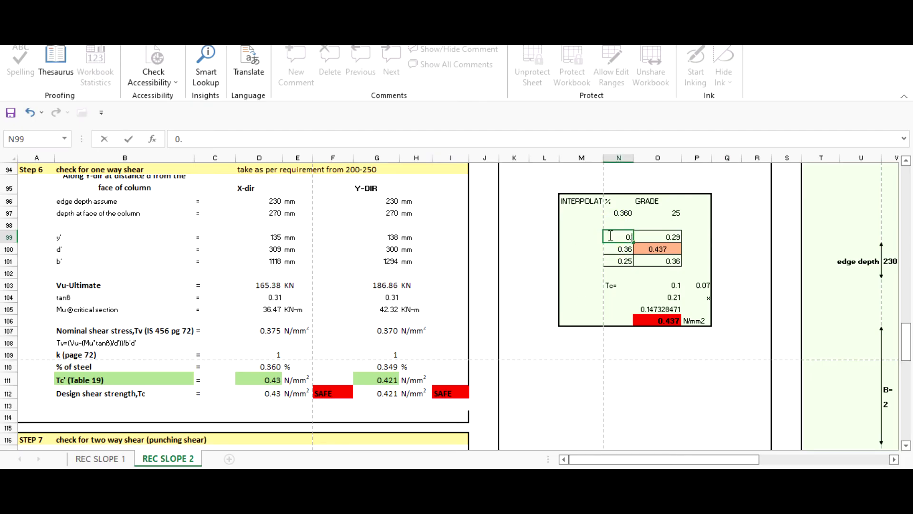
pyautogui.write('25')
pyautogui.press('Return')
pyautogui.press('Return')
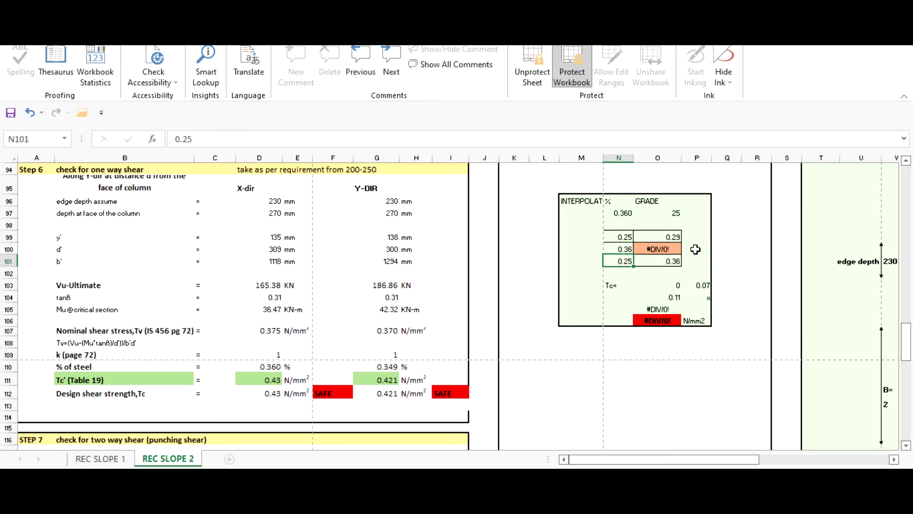
pyautogui.write('0')
pyautogui.press('Return')
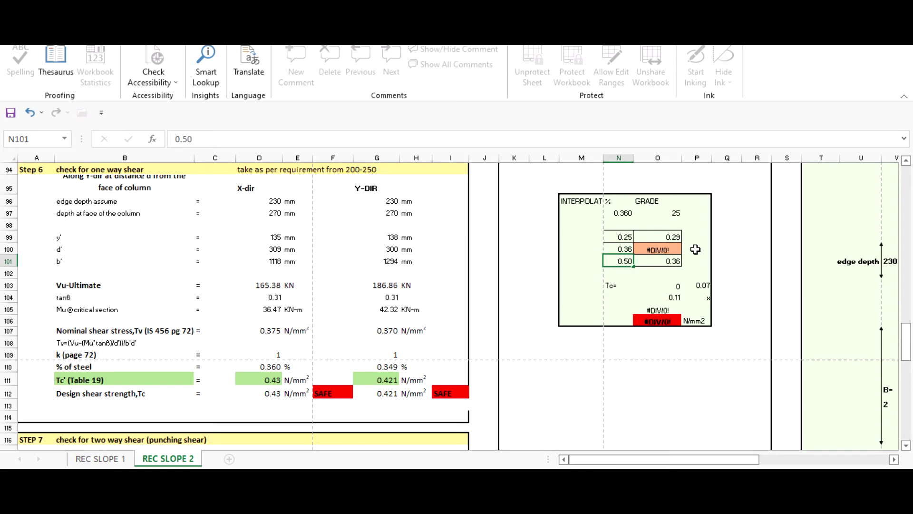
# Step: Enter the Table 19 M 25 shear strengths 0.36 and 0.49 as the bounds
pyautogui.click(668, 236)
pyautogui.hotkey('alt', 'Tab')
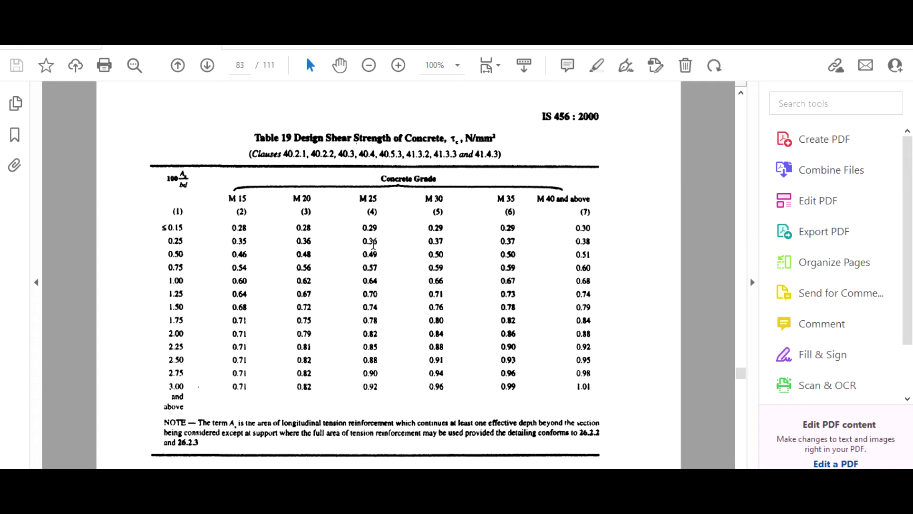
pyautogui.hotkey('alt', 'Tab')
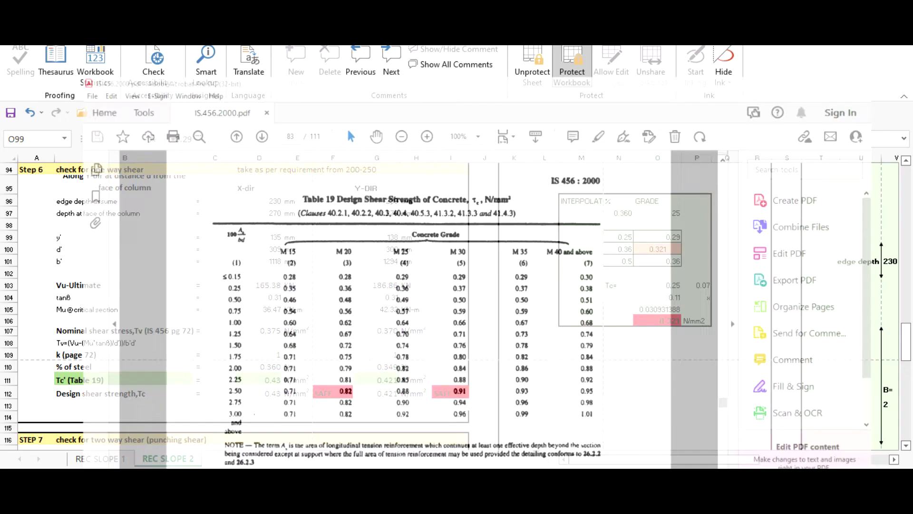
pyautogui.write('0.36')
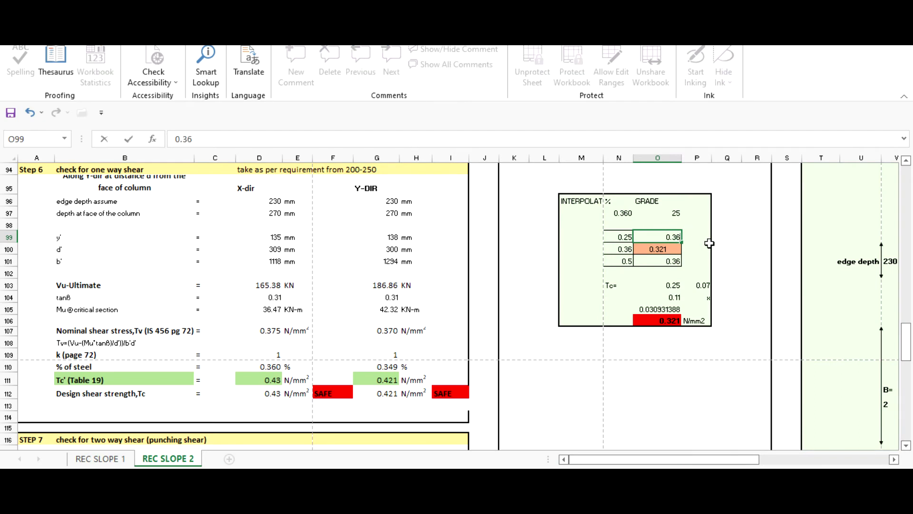
pyautogui.press('Return')
pyautogui.press('Return')
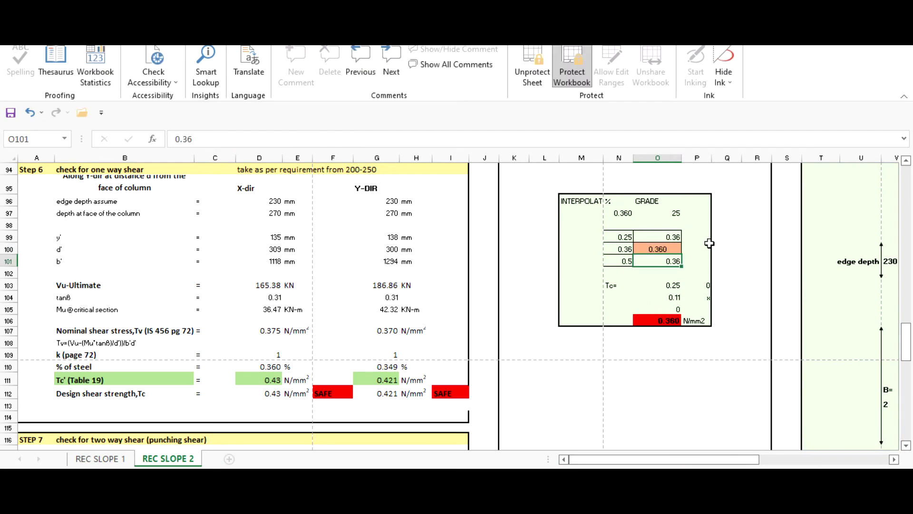
pyautogui.write('0.')
pyautogui.press('Return')
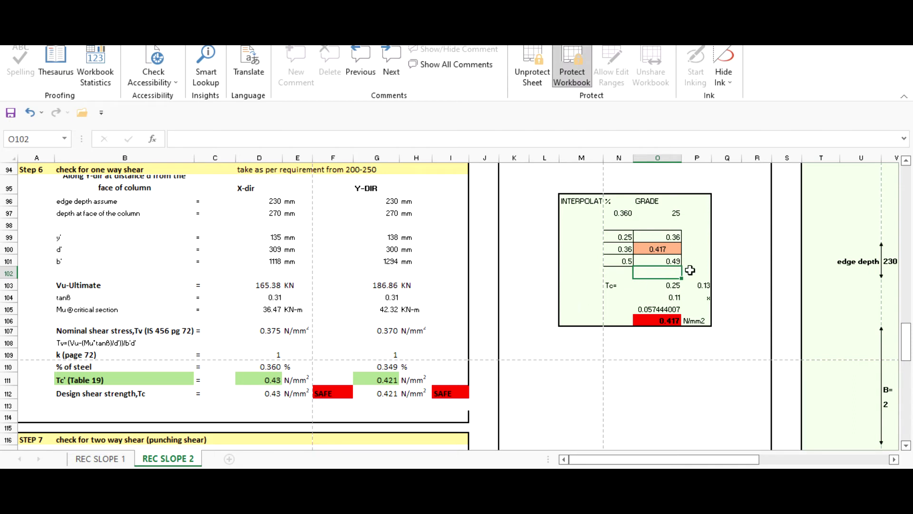
# Step: Set the X-dir Tc' in D111 to the interpolated 0.417
pyautogui.click(253, 377)
pyautogui.write('0')
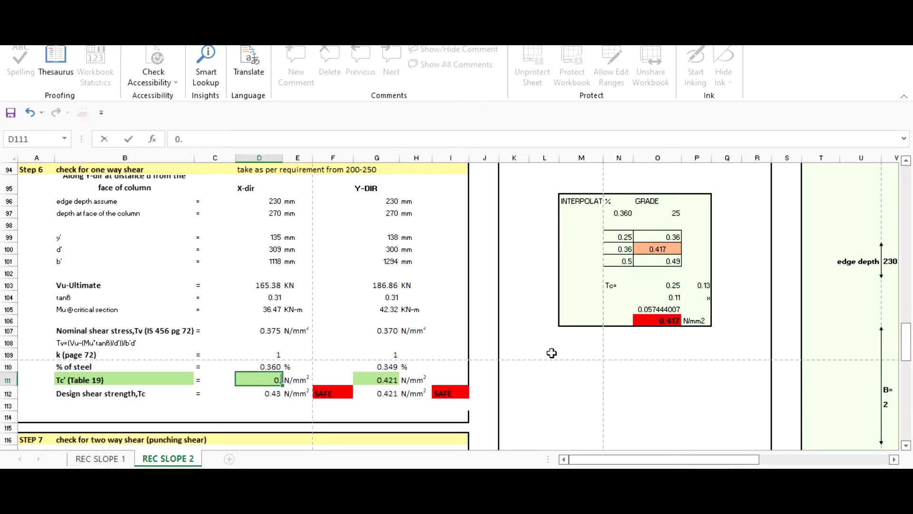
pyautogui.press('Return')
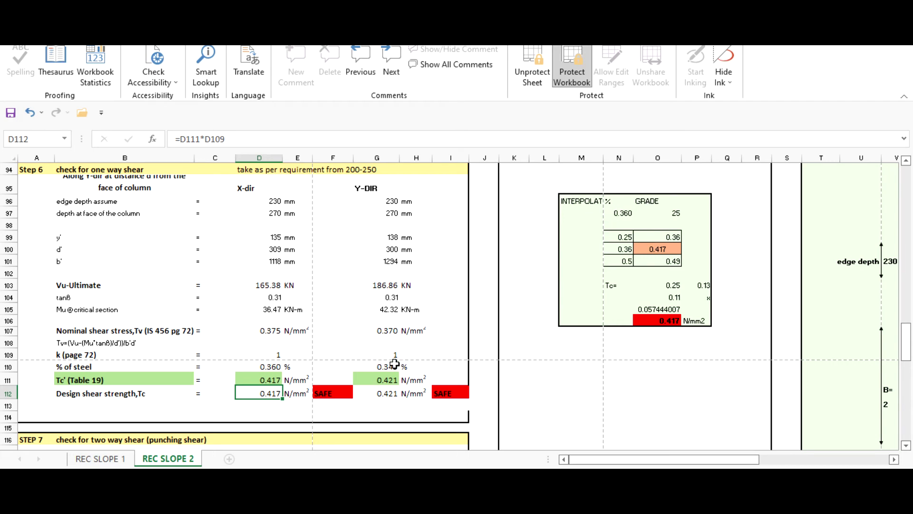
pyautogui.click(627, 214)
pyautogui.write('=')
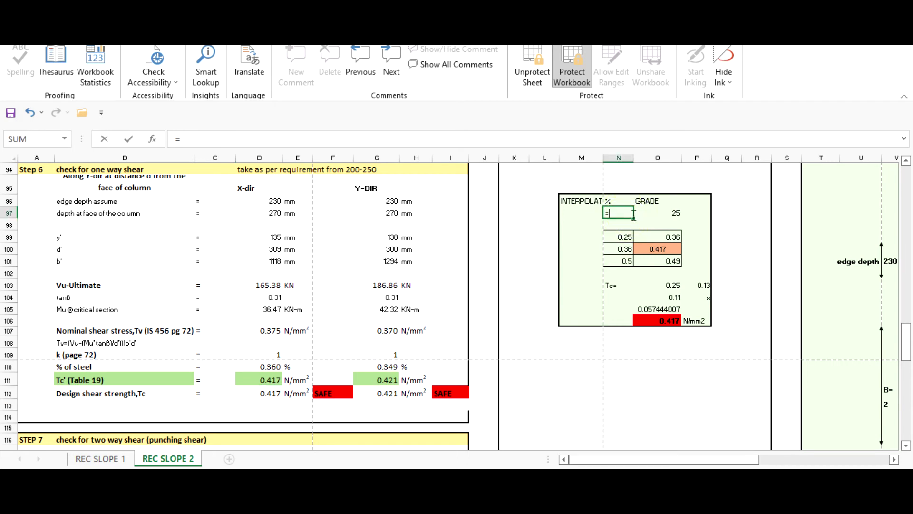
pyautogui.click(380, 366)
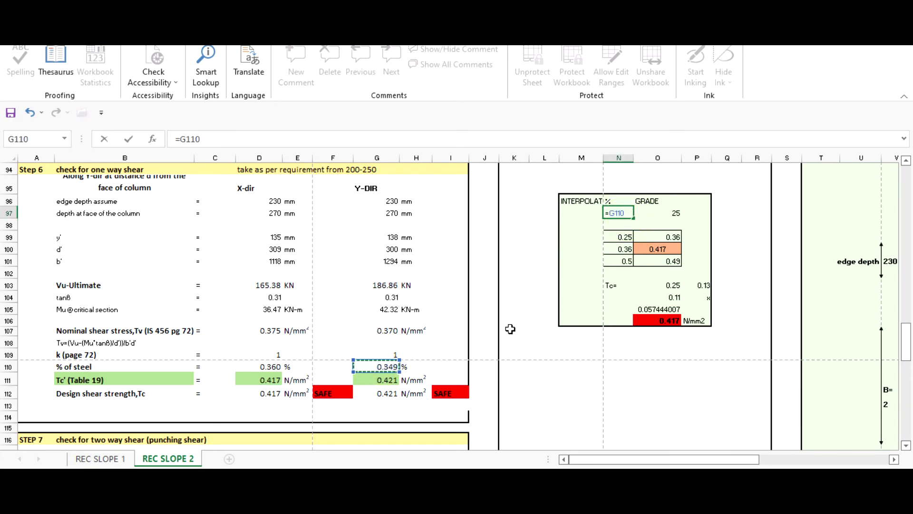
pyautogui.press('Return')
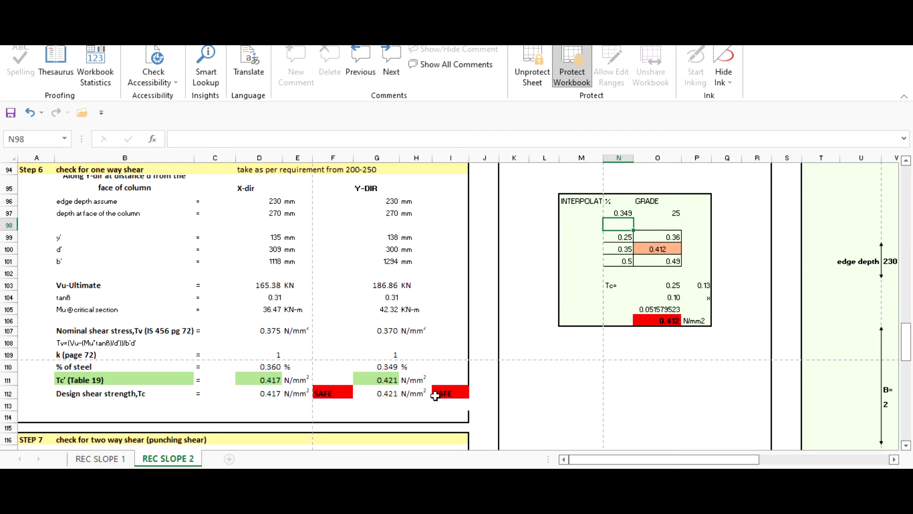
pyautogui.hotkey('alt', 'Tab')
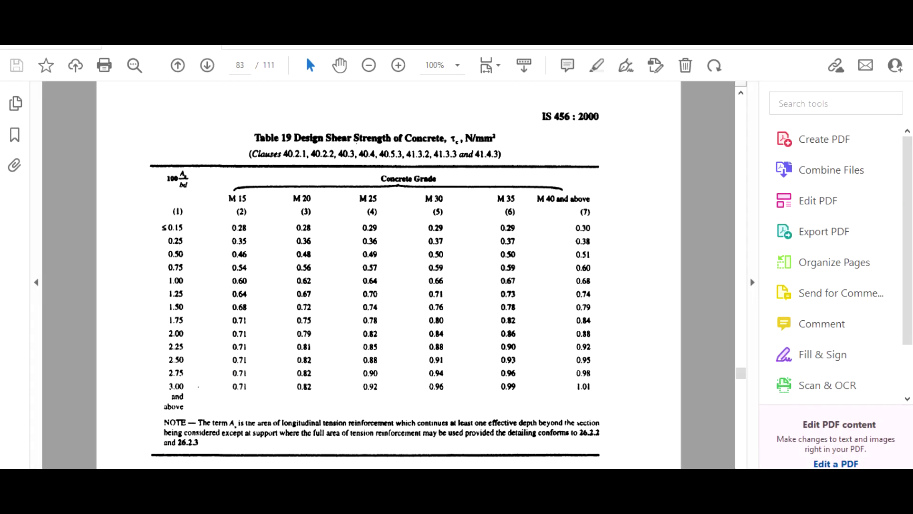
pyautogui.hotkey('alt', 'Tab')
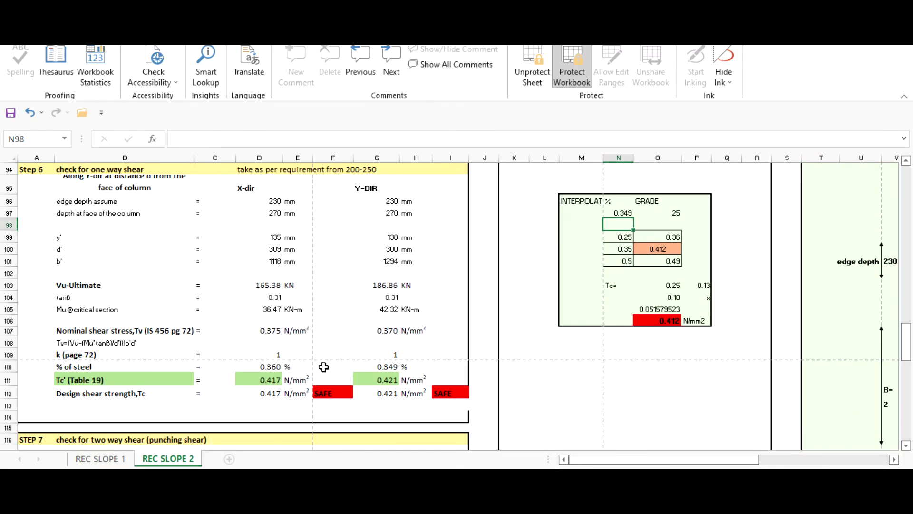
pyautogui.click(373, 380)
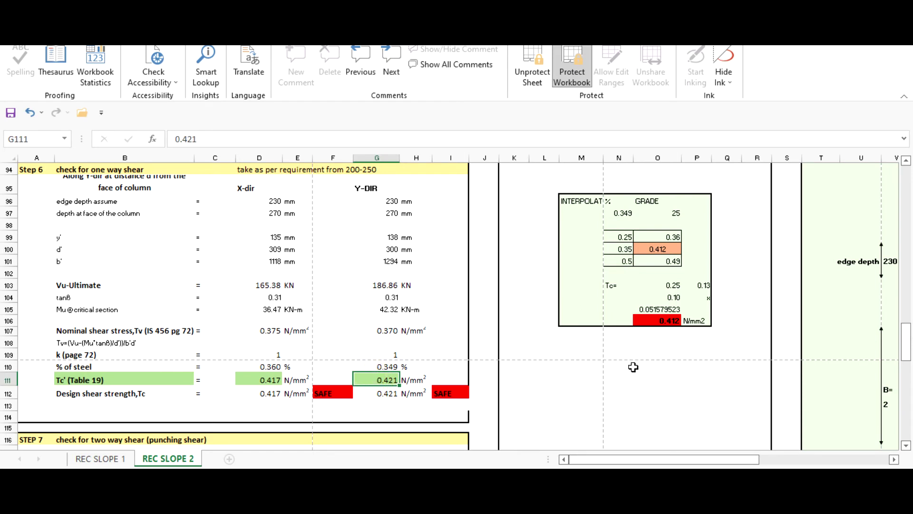
pyautogui.write('0')
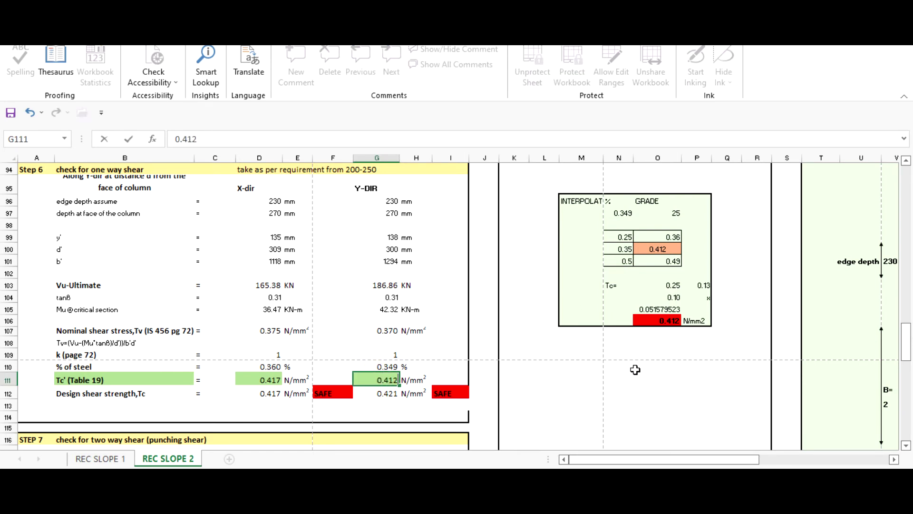
pyautogui.press('Return')
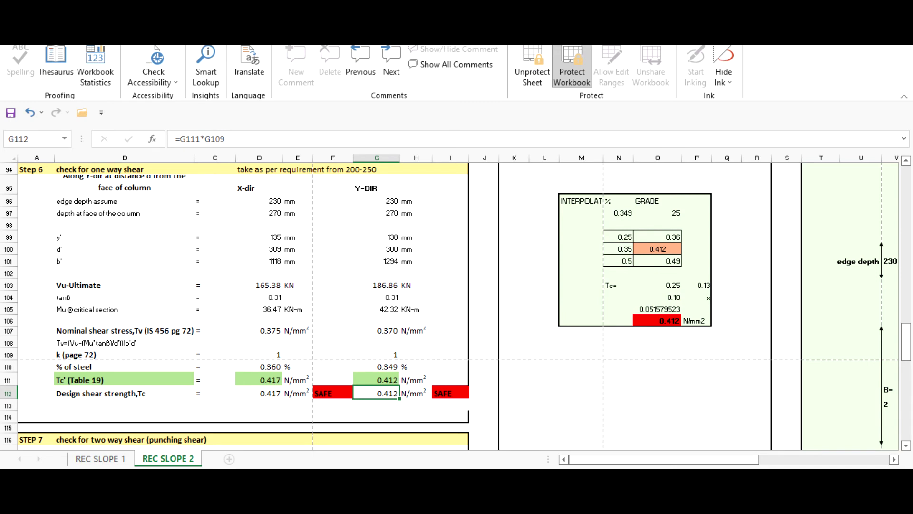
pyautogui.click(637, 363)
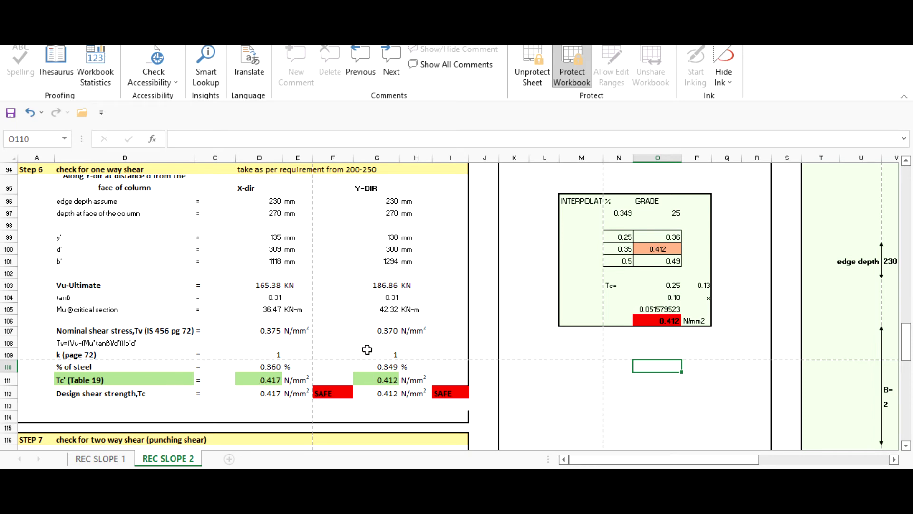
pyautogui.scroll(-4, 376, 352)
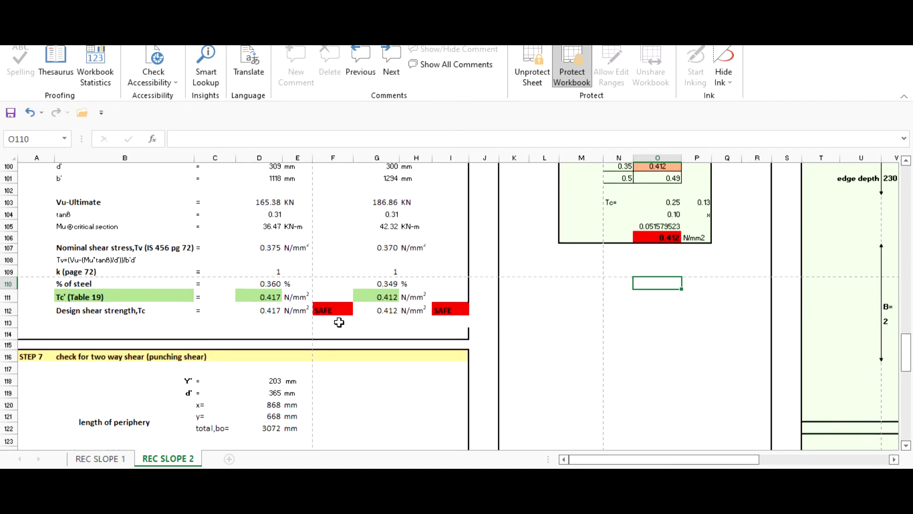
pyautogui.scroll(-2, 338, 322)
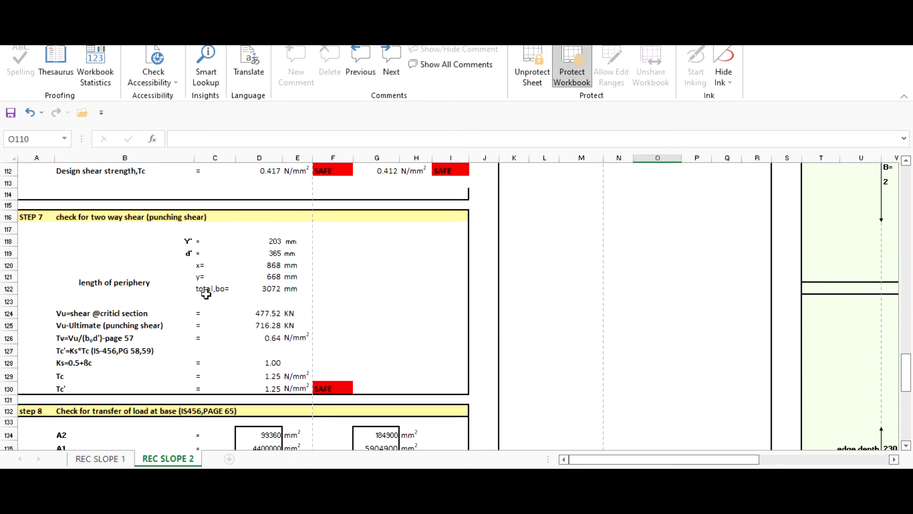
pyautogui.scroll(1, 382, 339)
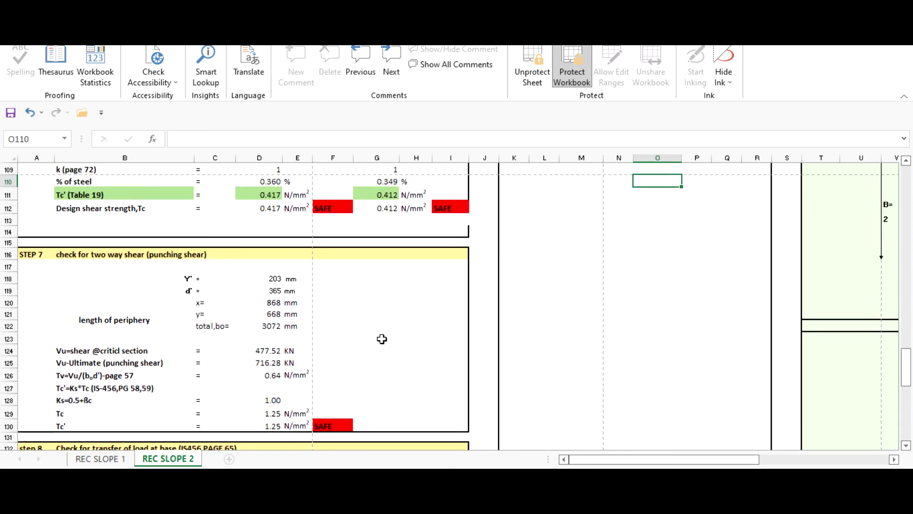
pyautogui.scroll(-2, 382, 339)
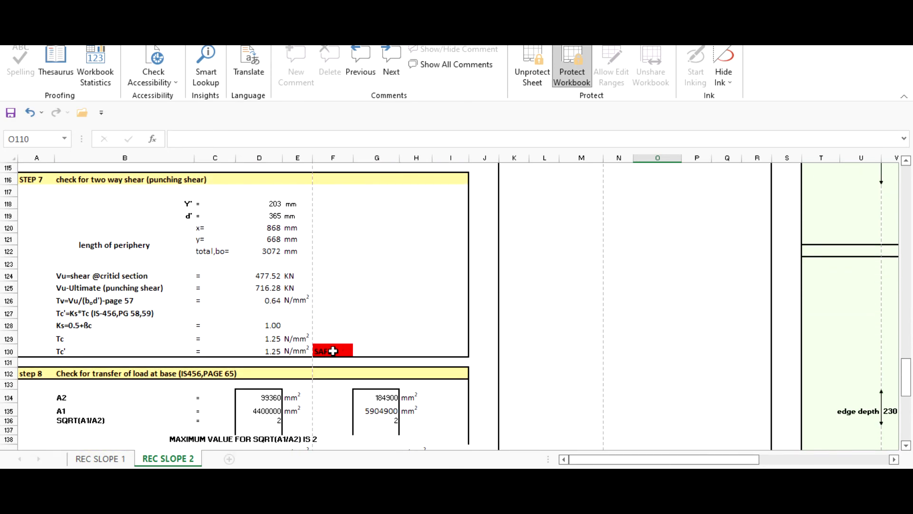
pyautogui.click(329, 350)
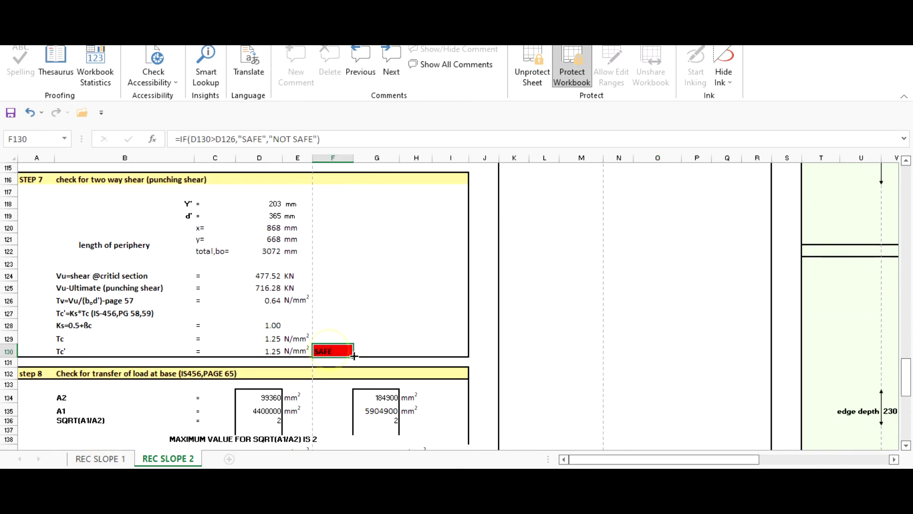
pyautogui.click(398, 299)
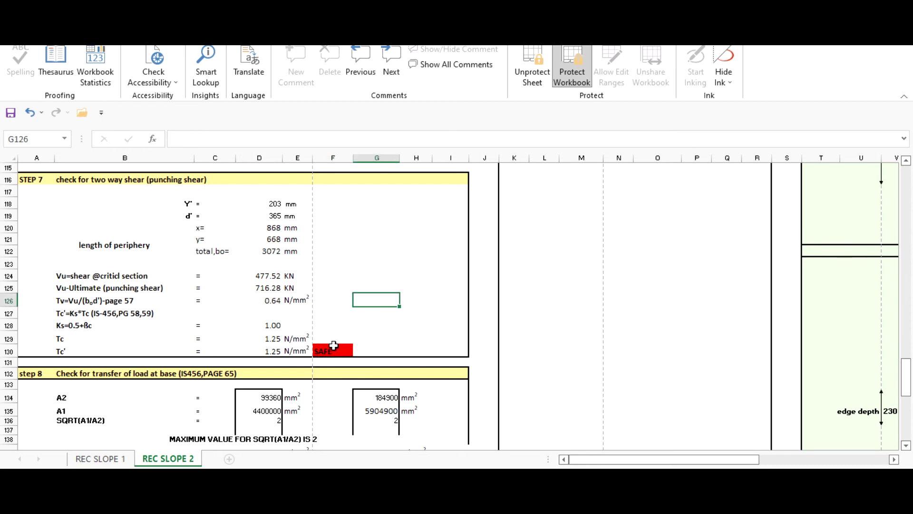
pyautogui.scroll(-2, 328, 323)
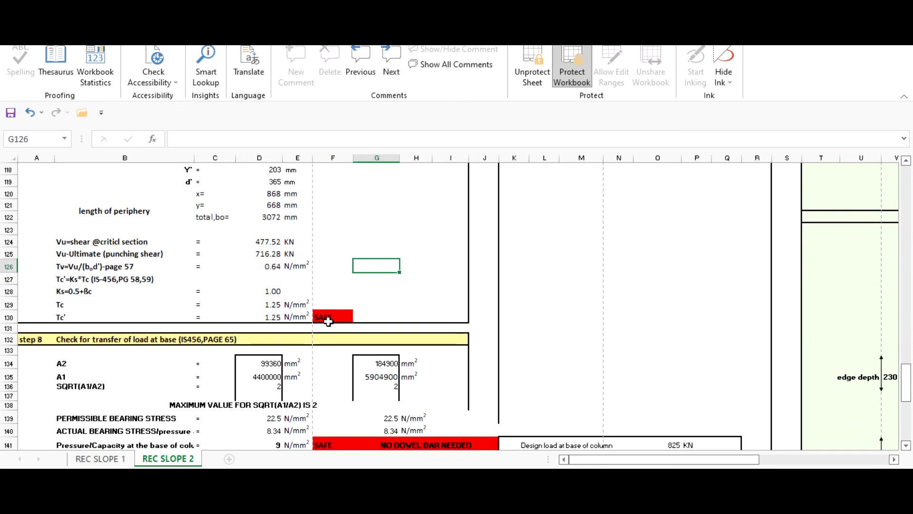
pyautogui.scroll(2, 328, 322)
pyautogui.scroll(3, 391, 282)
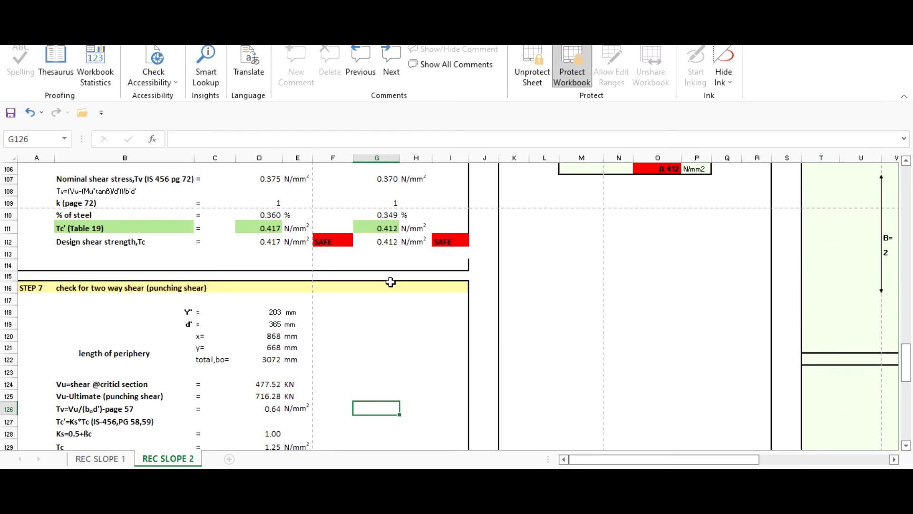
pyautogui.scroll(5, 390, 282)
pyautogui.scroll(-4, 391, 282)
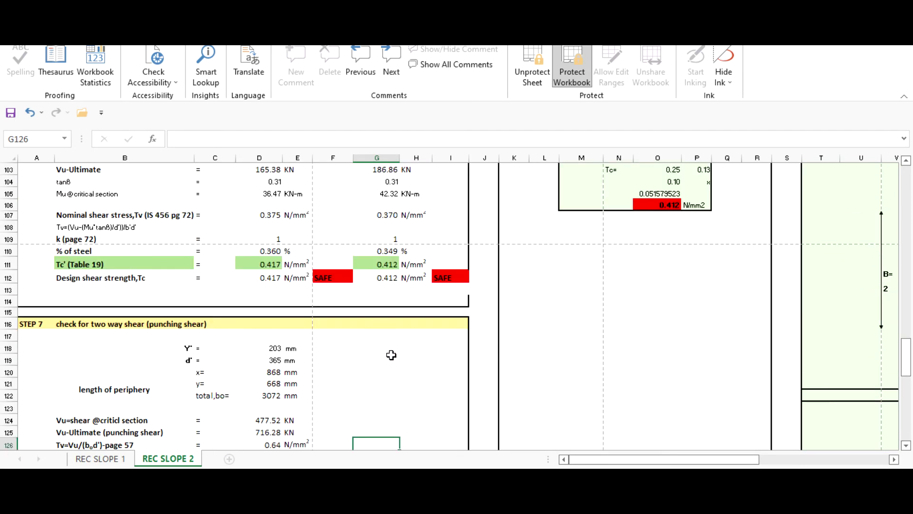
pyautogui.scroll(-3, 390, 355)
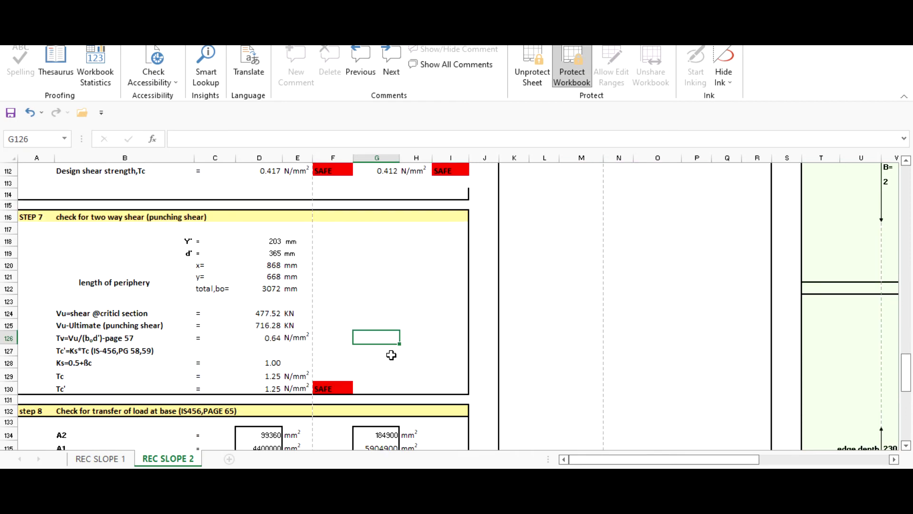
pyautogui.scroll(-4, 378, 305)
pyautogui.scroll(-1, 379, 305)
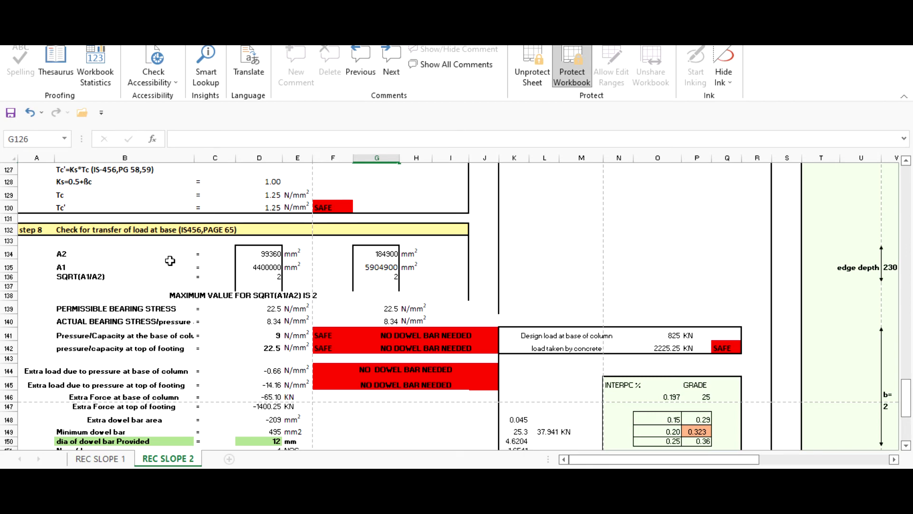
pyautogui.scroll(-1, 226, 278)
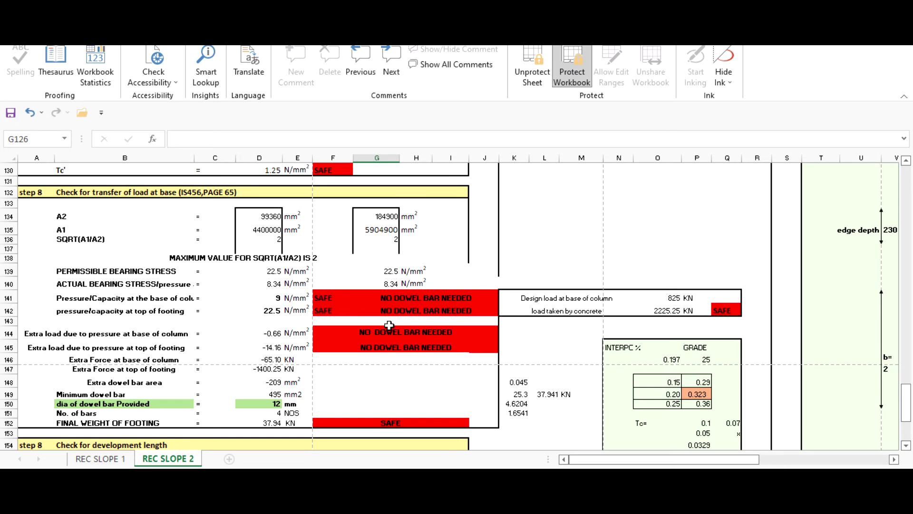
pyautogui.click(269, 304)
pyautogui.press('Delete')
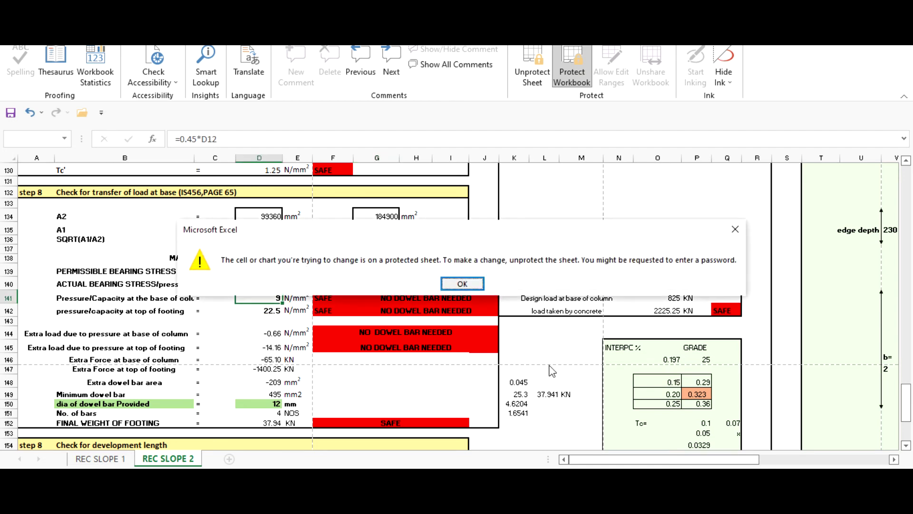
pyautogui.click(480, 284)
pyautogui.click(412, 320)
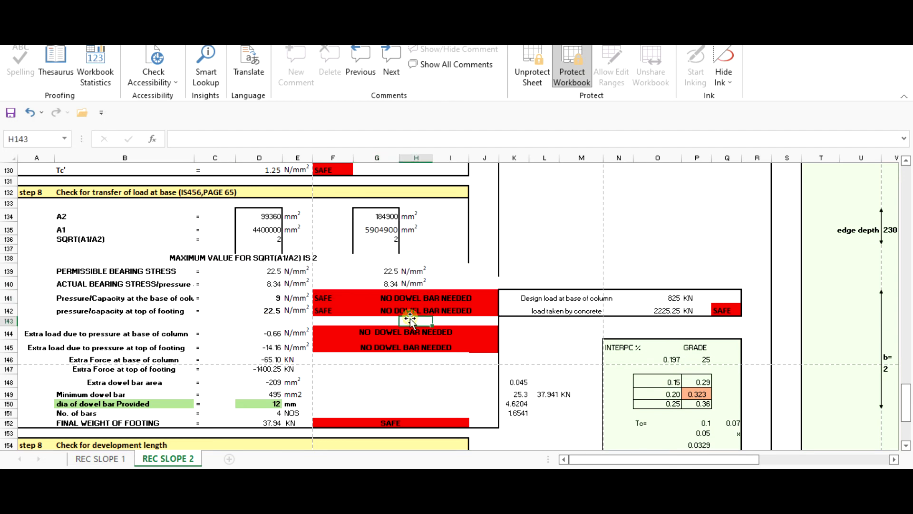
pyautogui.click(447, 304)
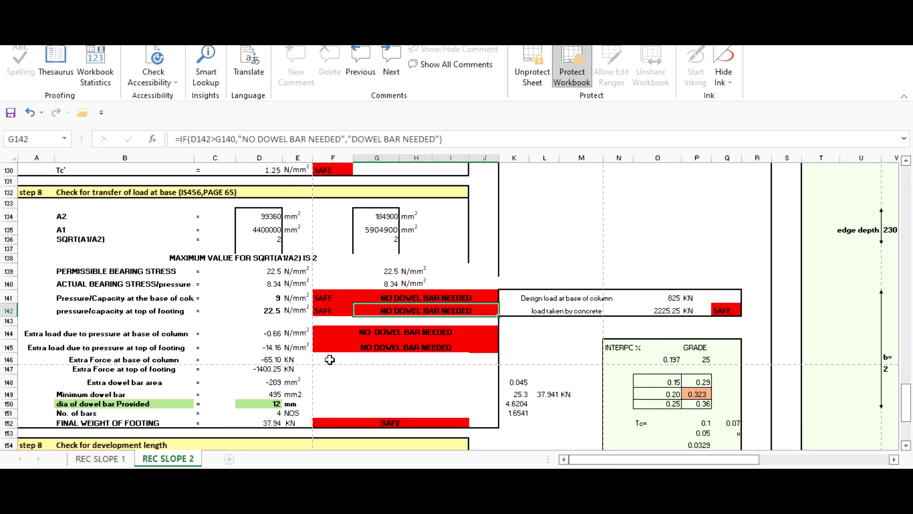
pyautogui.click(545, 358)
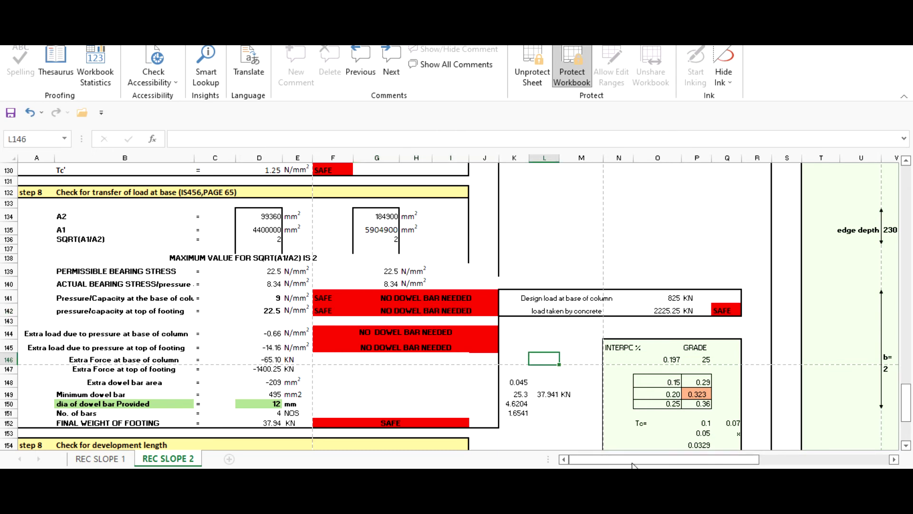
pyautogui.moveTo(632, 459); pyautogui.dragTo(713, 459)
pyautogui.scroll(10, 703, 364)
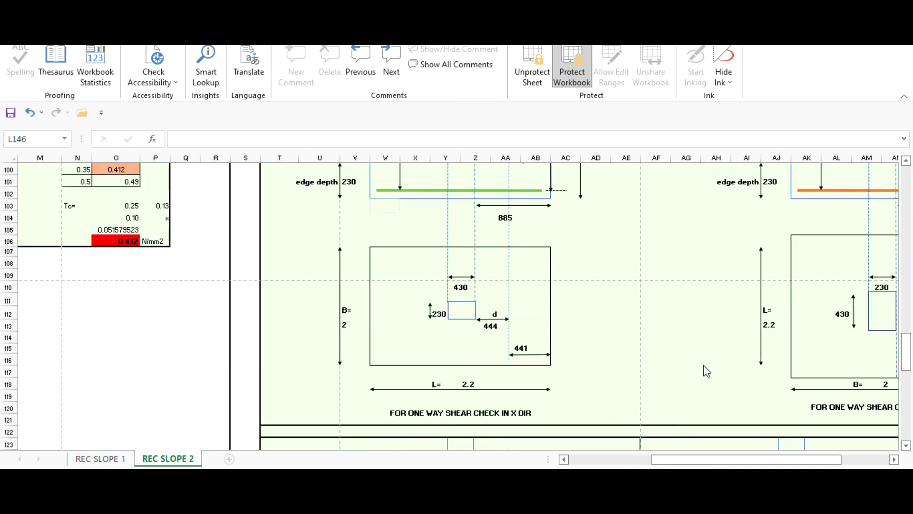
pyautogui.scroll(4, 704, 366)
pyautogui.moveTo(712, 463); pyautogui.dragTo(745, 461)
pyautogui.scroll(-11, 695, 358)
pyautogui.scroll(11, 695, 358)
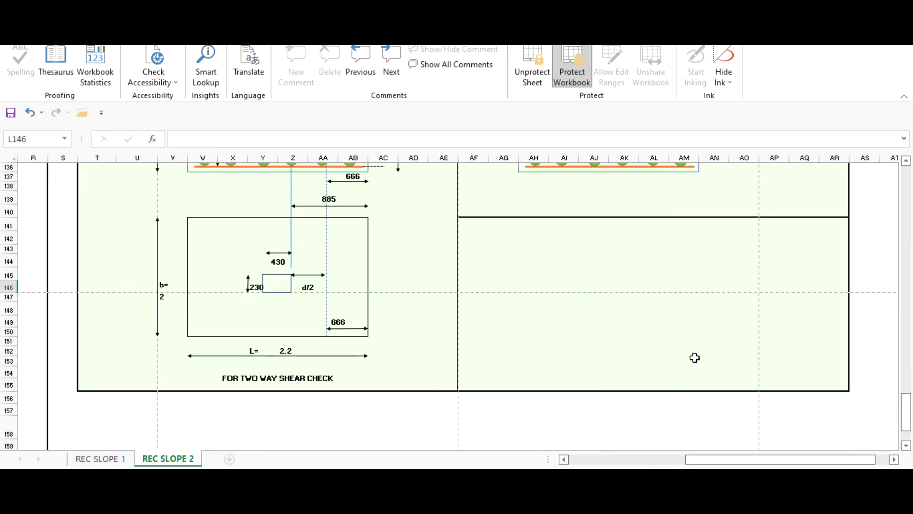
pyautogui.scroll(-10, 694, 358)
pyautogui.scroll(5, 695, 358)
pyautogui.scroll(6, 695, 358)
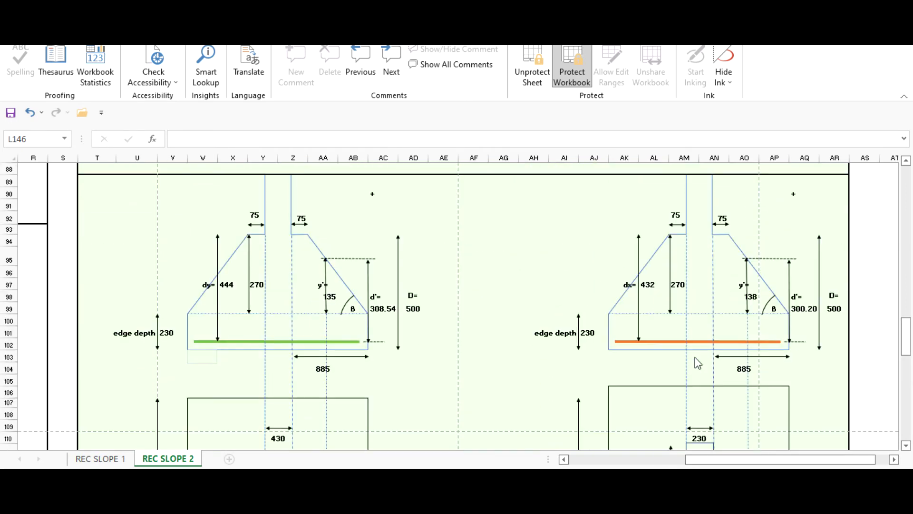
pyautogui.scroll(-5, 695, 358)
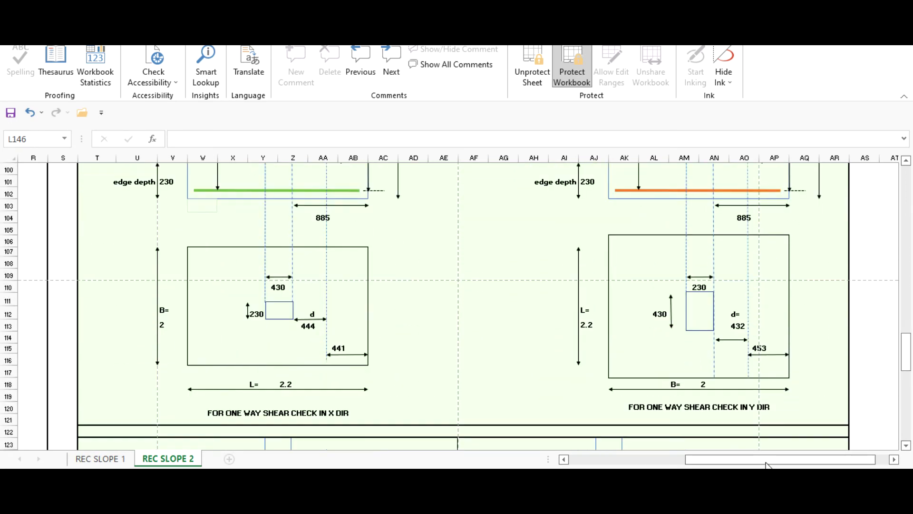
pyautogui.moveTo(767, 465); pyautogui.dragTo(564, 404)
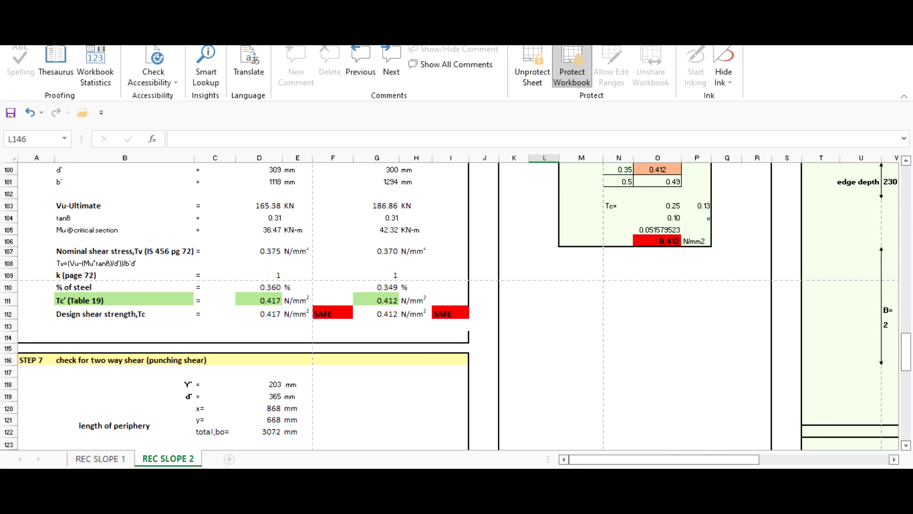
pyautogui.scroll(-3, 753, 144)
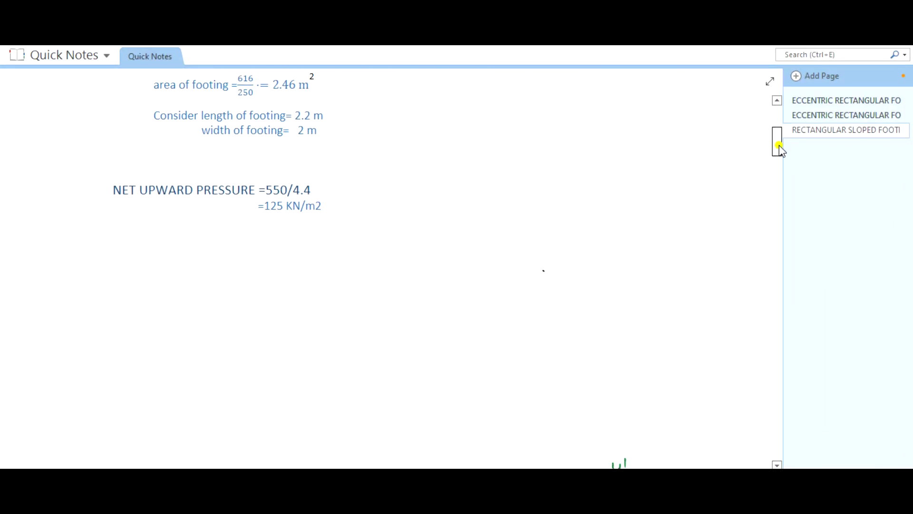
pyautogui.moveTo(779, 144); pyautogui.dragTo(777, 430)
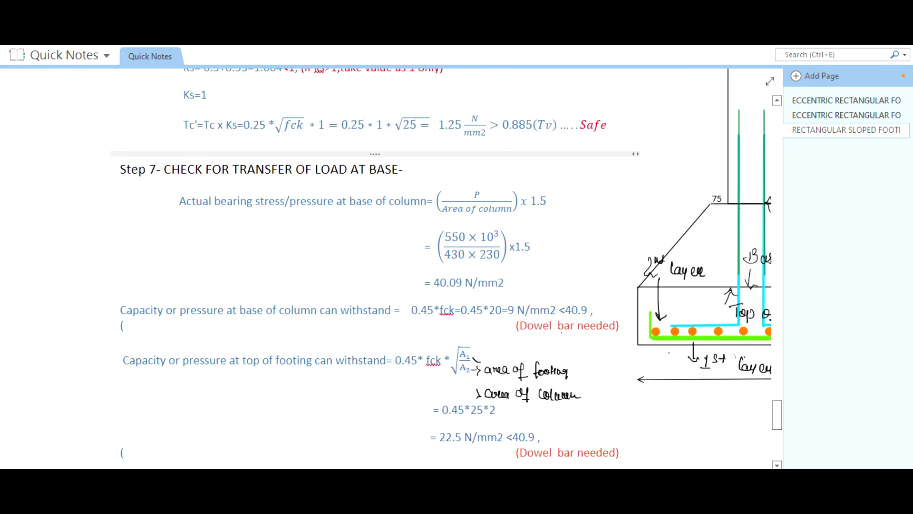
pyautogui.hscroll(3, 709, 448)
pyautogui.scroll(3, 688, 349)
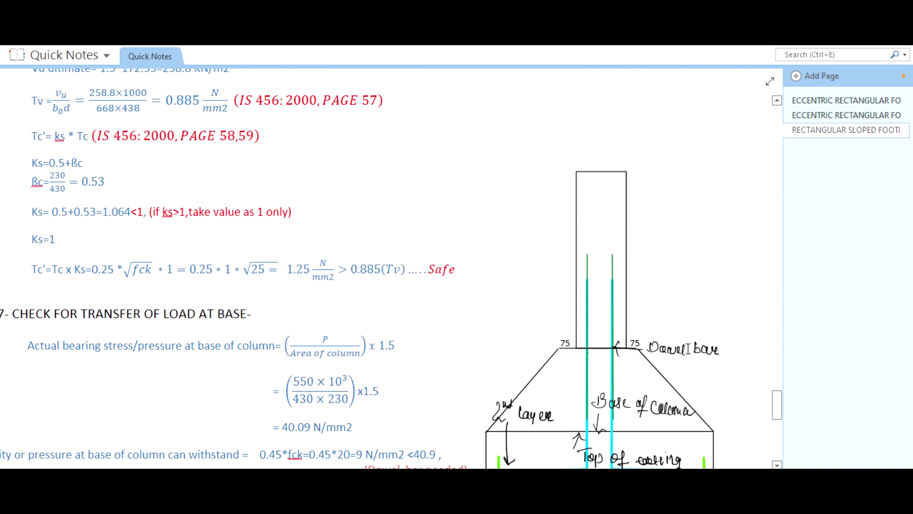
pyautogui.scroll(-2, 688, 350)
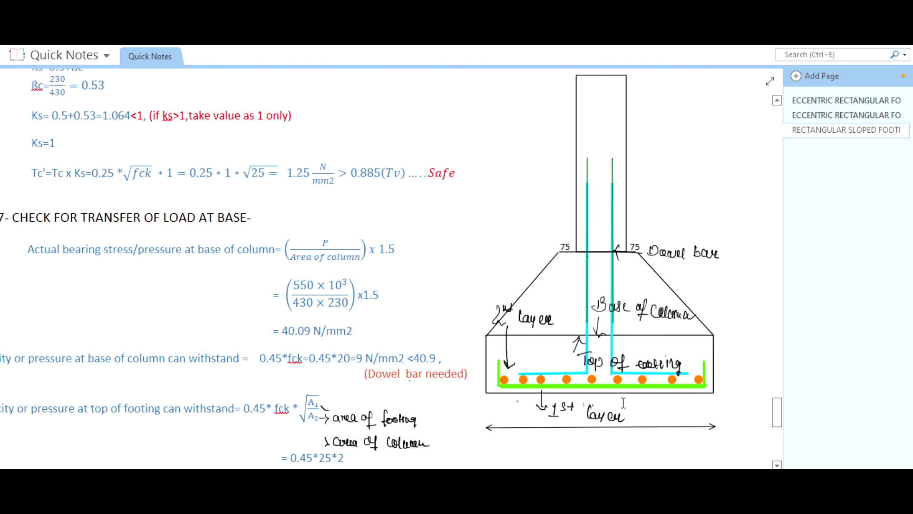
pyautogui.hotkey('alt', 'Tab')
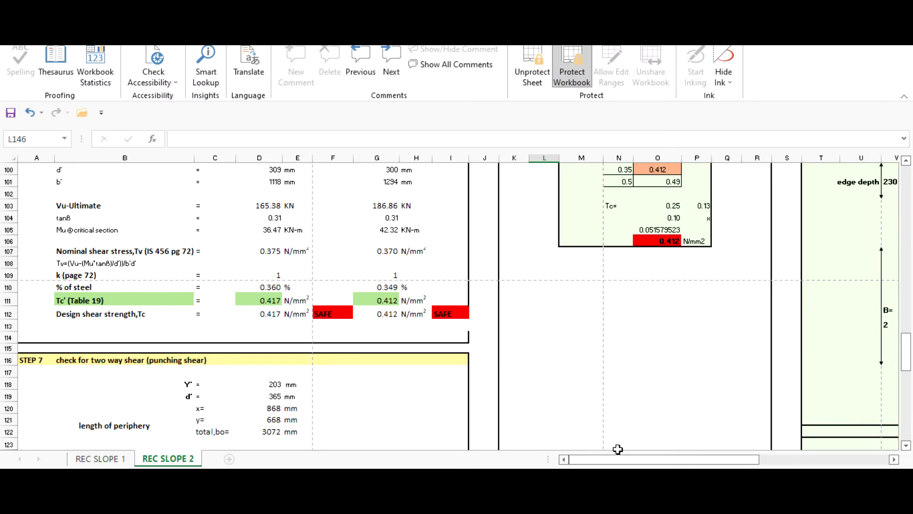
pyautogui.scroll(-10, 527, 284)
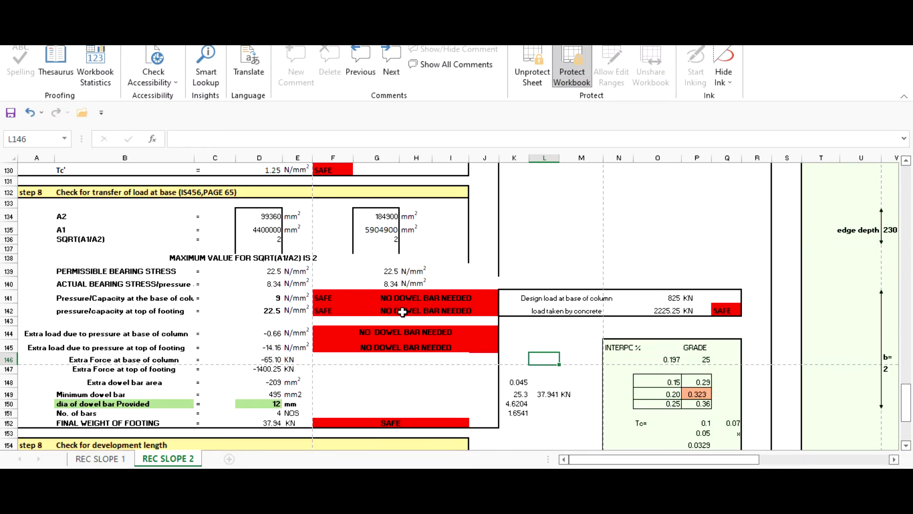
pyautogui.scroll(-1, 493, 287)
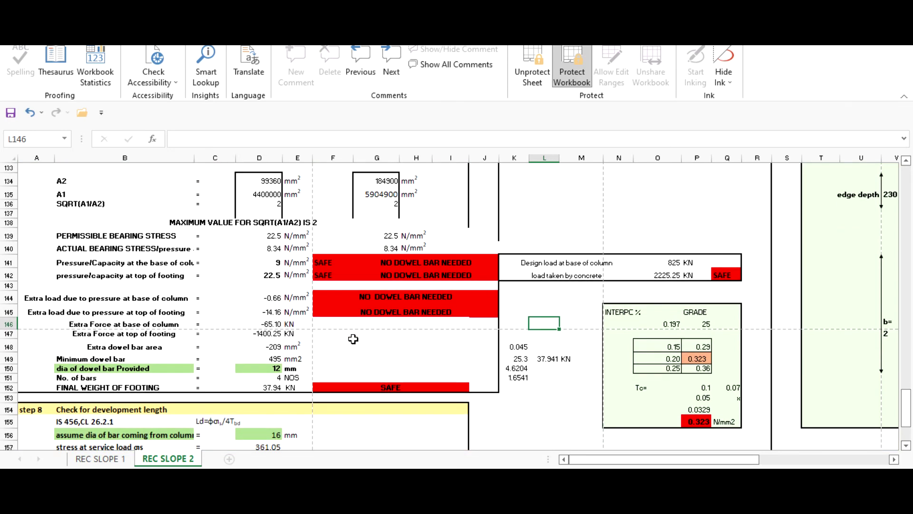
pyautogui.click(252, 368)
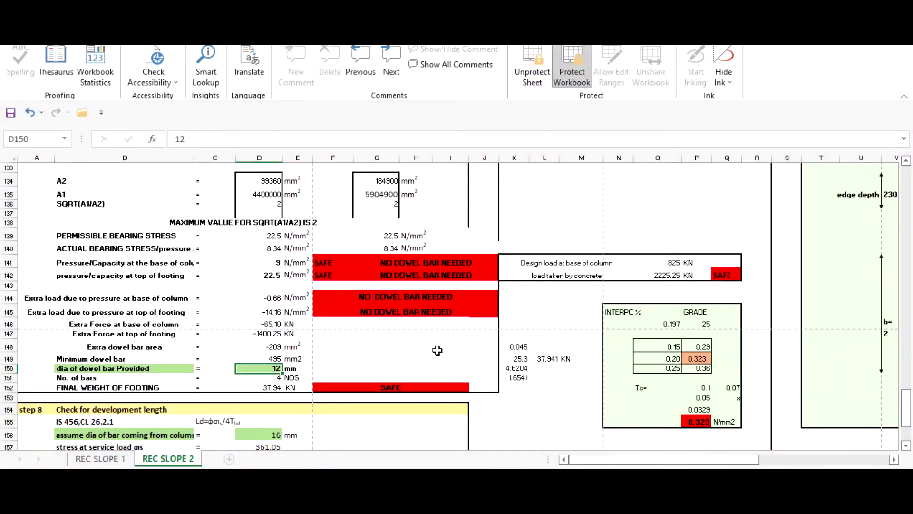
pyautogui.scroll(-1, 437, 350)
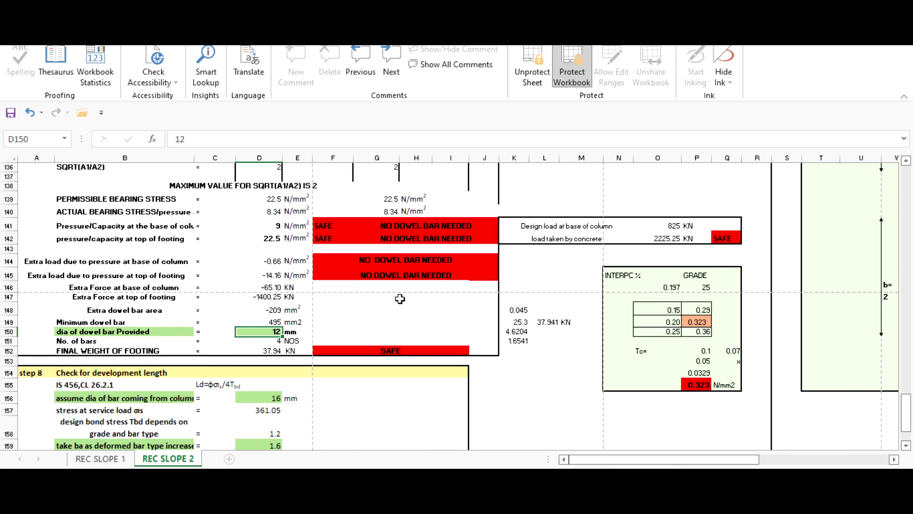
# Step: Review the self-weight of footing percentage on the REC SLOPE 2 sheet
pyautogui.scroll(20, 399, 301)
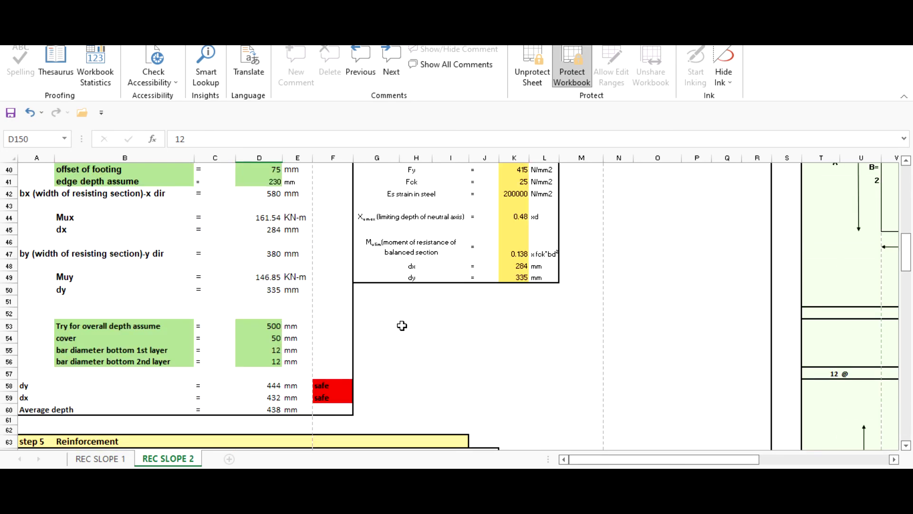
pyautogui.scroll(2, 402, 324)
pyautogui.scroll(-2, 382, 326)
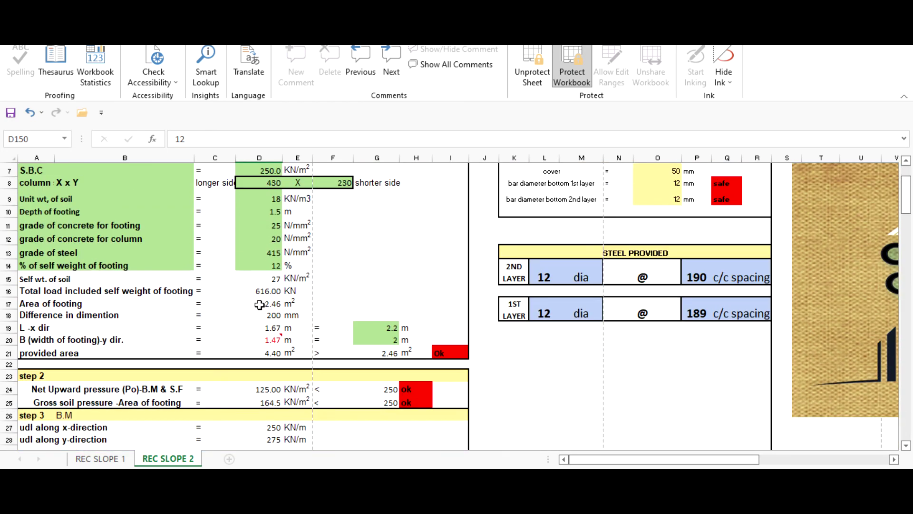
pyautogui.click(265, 265)
pyautogui.scroll(-13, 426, 282)
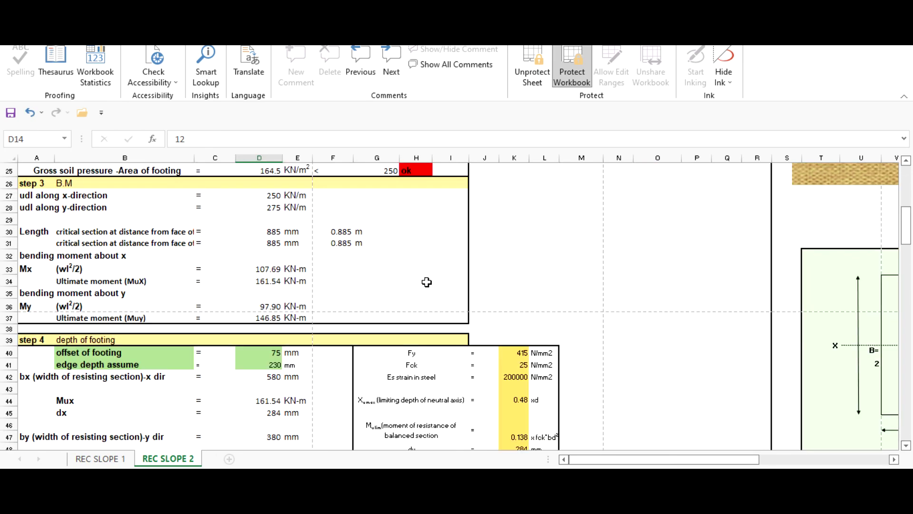
pyautogui.scroll(-20, 426, 282)
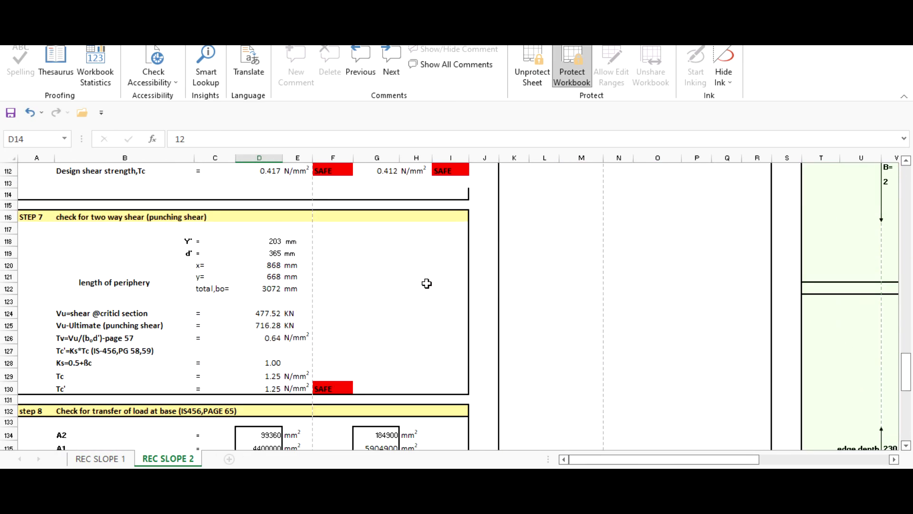
pyautogui.scroll(-7, 426, 282)
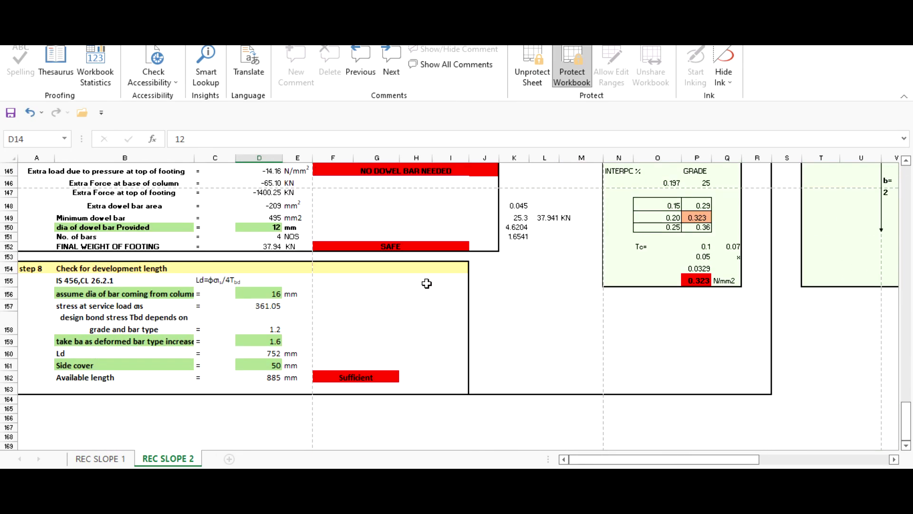
pyautogui.scroll(2, 427, 283)
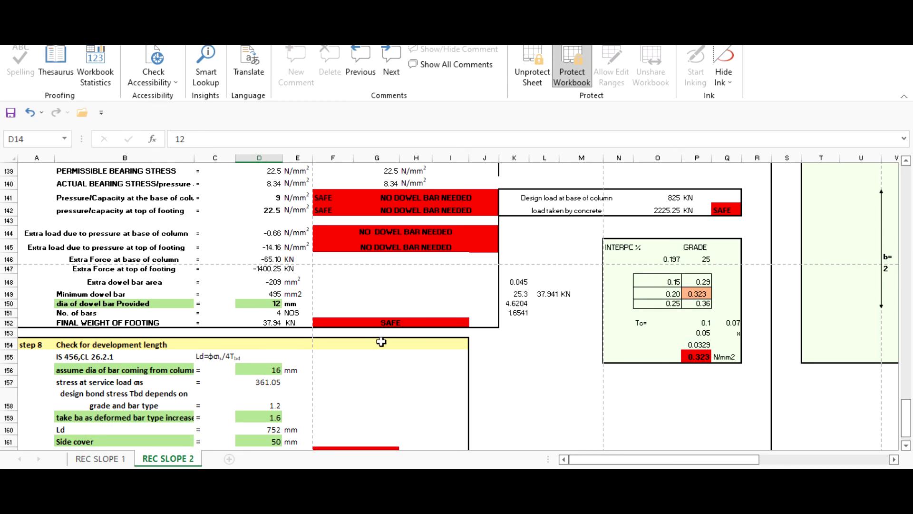
pyautogui.scroll(1, 385, 342)
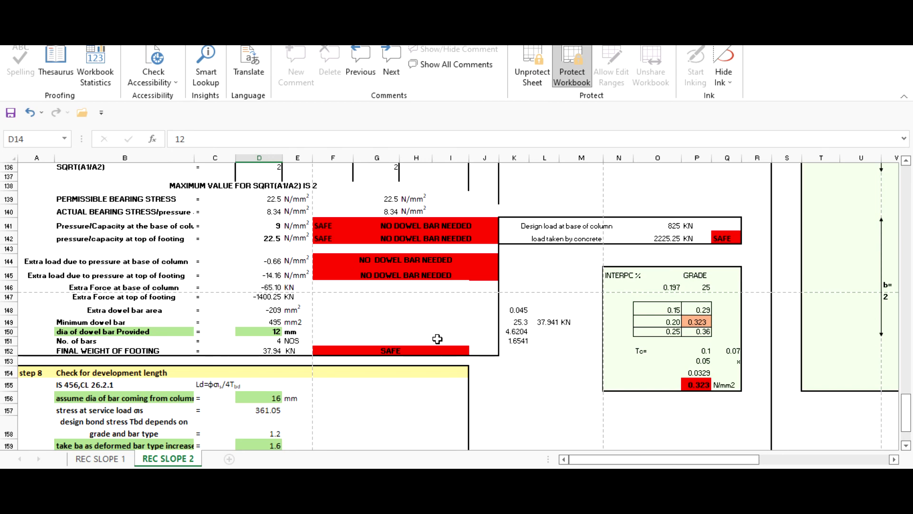
pyautogui.scroll(-3, 437, 339)
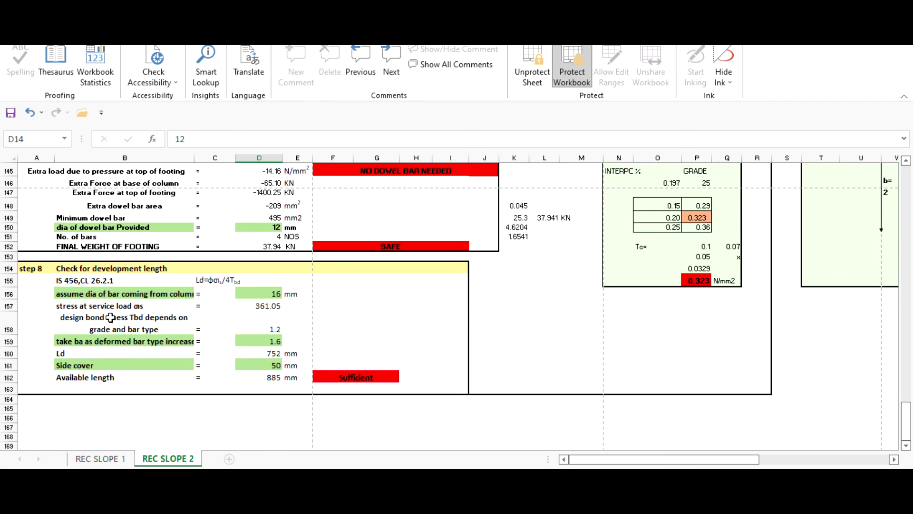
# Step: Check the assumed 16 mm column bar diameter, the design bond stress and the 1.6 deformed-bar factor
pyautogui.click(262, 293)
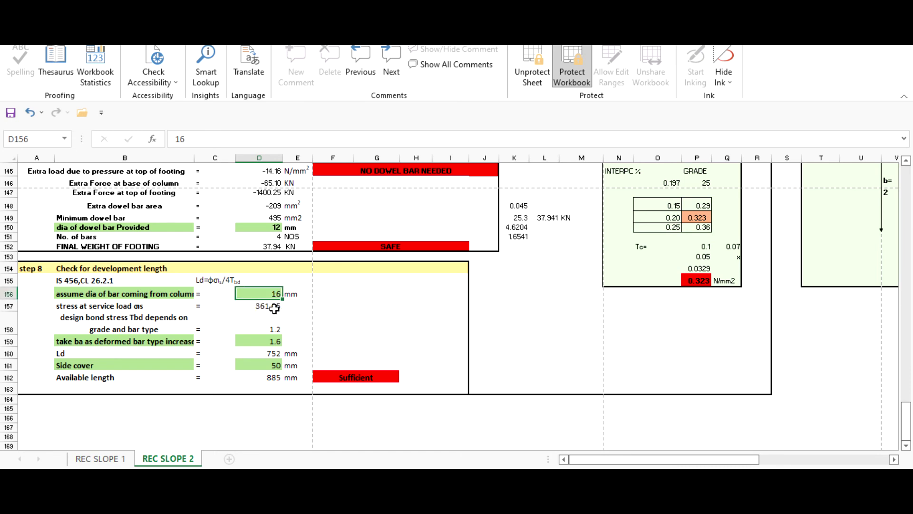
pyautogui.click(363, 308)
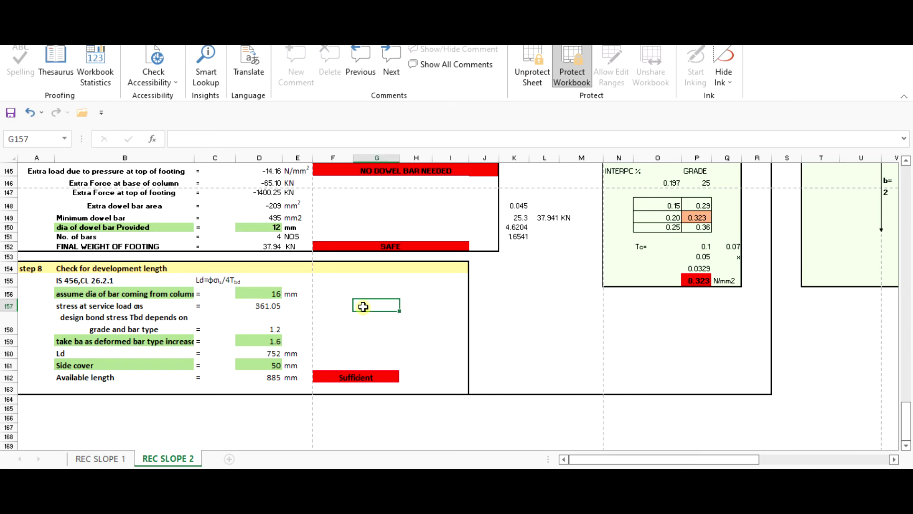
pyautogui.click(265, 294)
pyautogui.click(358, 314)
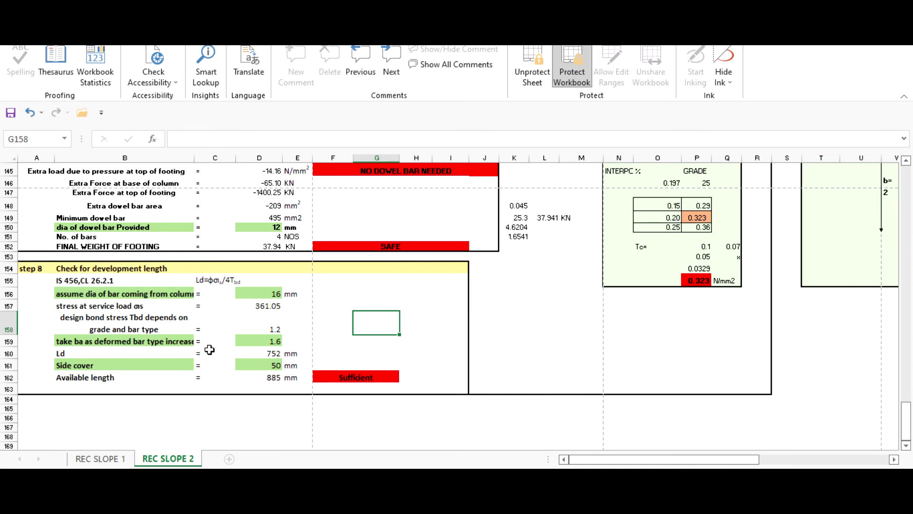
pyautogui.click(264, 342)
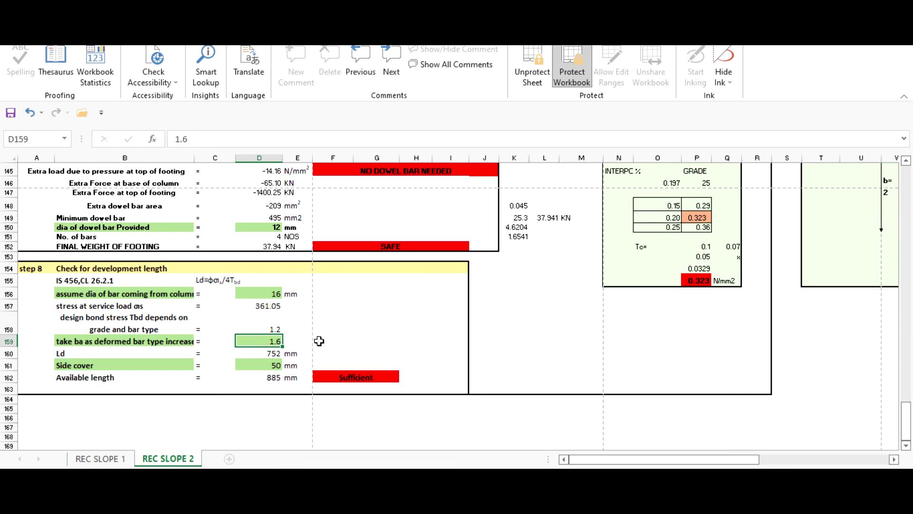
pyautogui.click(394, 326)
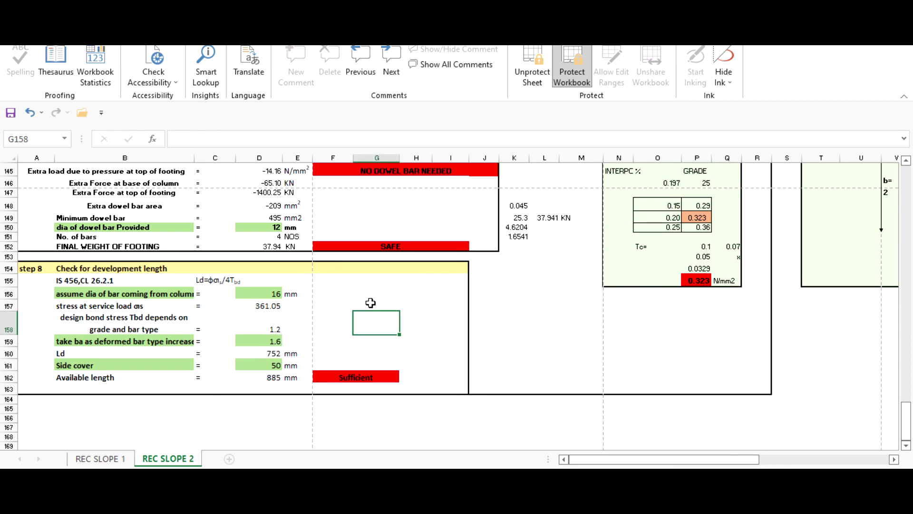
pyautogui.scroll(-2, 371, 303)
pyautogui.scroll(1, 286, 301)
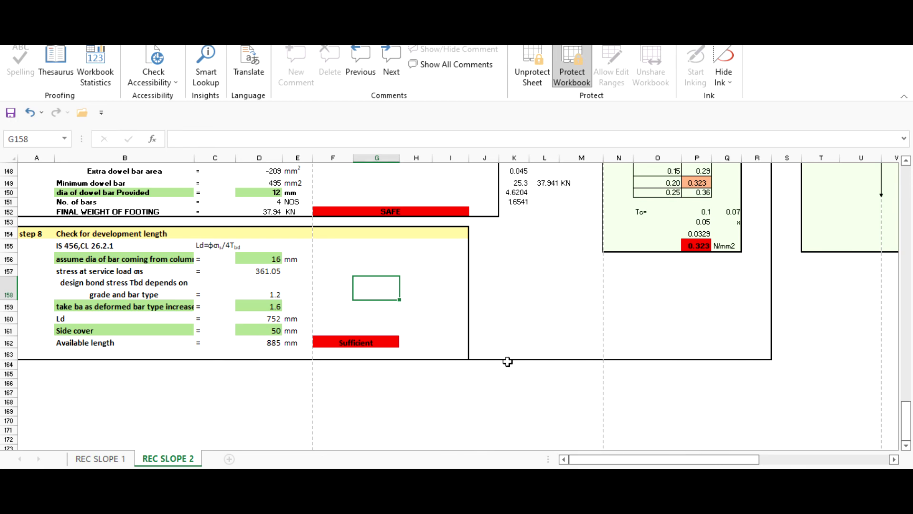
pyautogui.scroll(1, 665, 354)
# Step: Scroll the REC SLOPE 2 sheet to bring the step 8 development length check into view
pyautogui.moveTo(685, 462); pyautogui.dragTo(718, 373)
pyautogui.scroll(9, 634, 342)
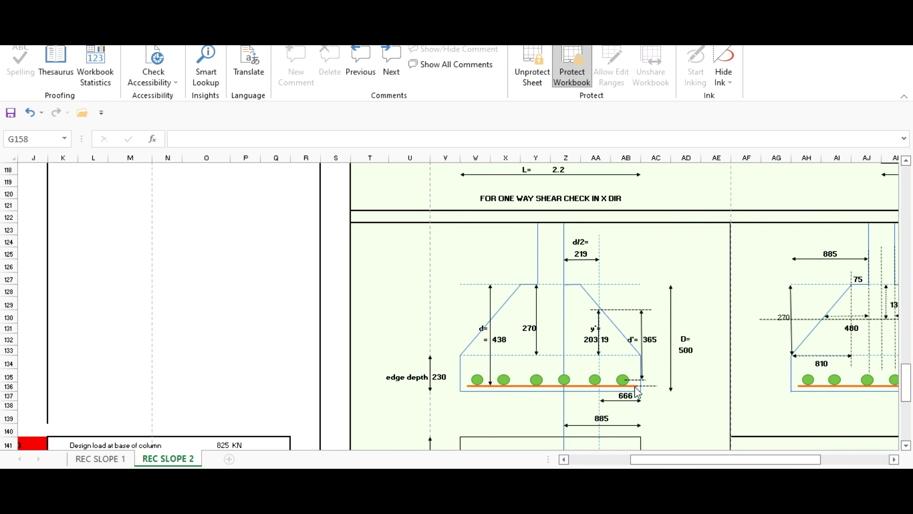
pyautogui.moveTo(685, 460); pyautogui.dragTo(624, 461)
pyautogui.scroll(-5, 420, 323)
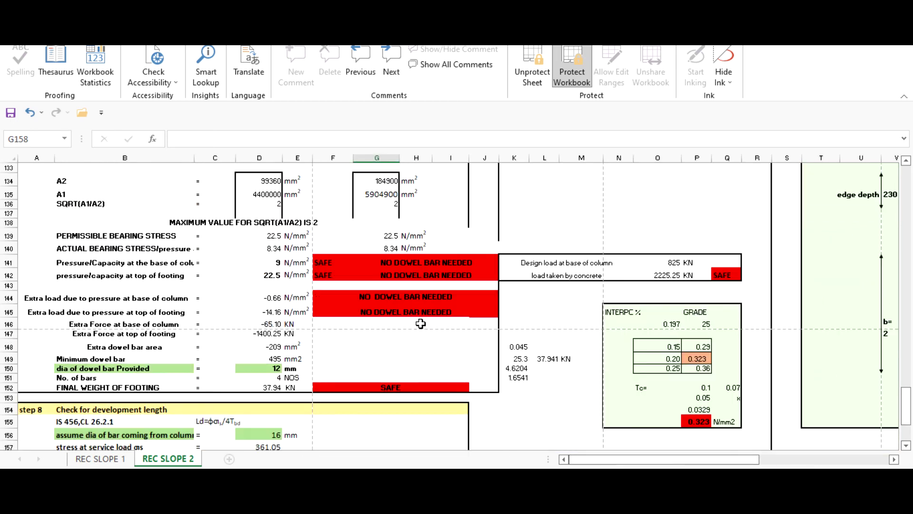
pyautogui.scroll(-4, 421, 323)
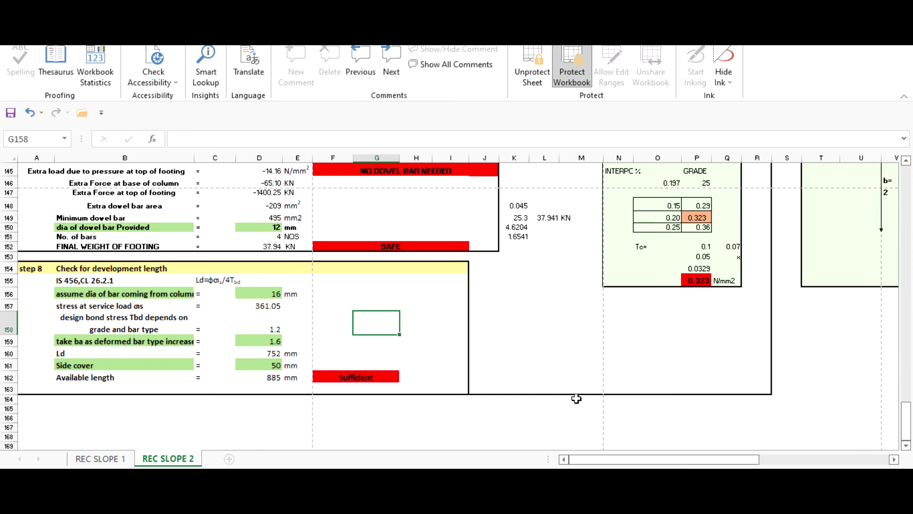
pyautogui.scroll(1, 646, 385)
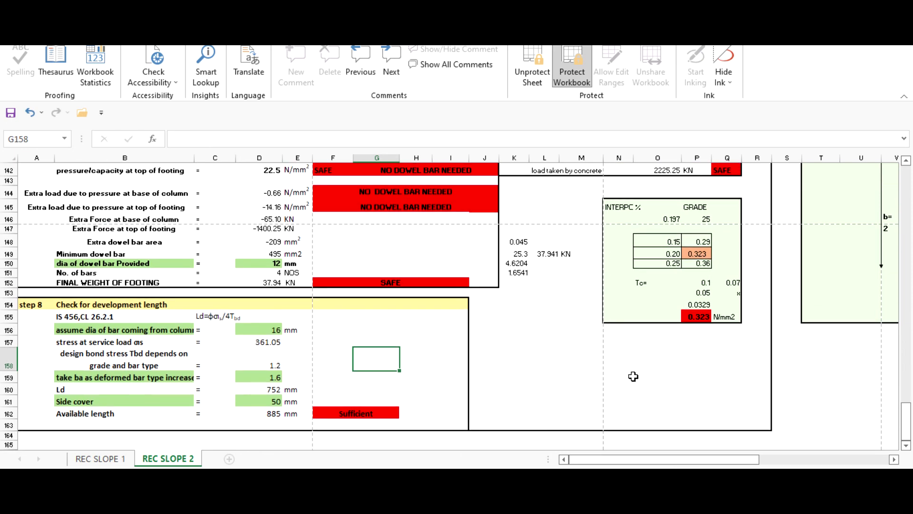
# Step: In OneNote, ink a vertical Ld arrow from the footing into the column, then return to Excel
pyautogui.hotkey('alt', 'Tab')
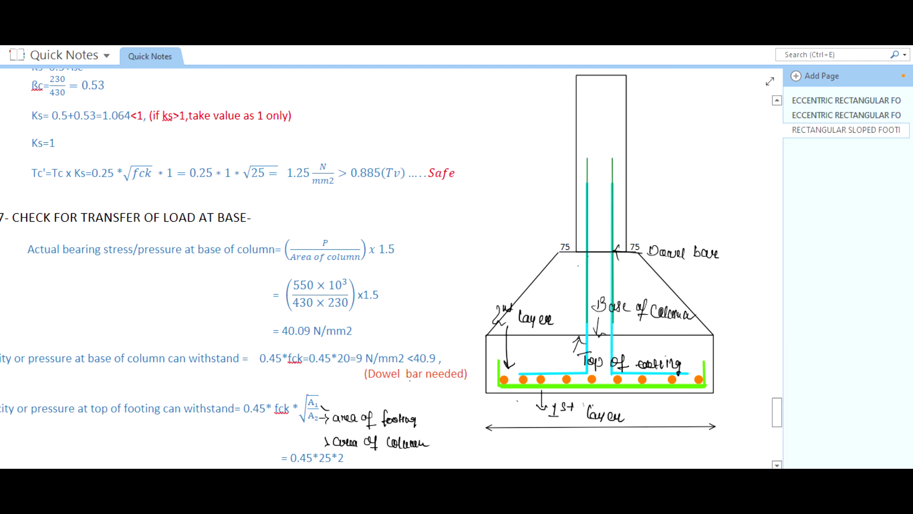
pyautogui.moveTo(579, 257); pyautogui.dragTo(574, 324)
pyautogui.moveTo(574, 269)
pyautogui.mouseDown()
pyautogui.moveTo(577, 256)
pyautogui.moveTo(581, 267)
pyautogui.moveTo(553, 304)
pyautogui.moveTo(565, 308)
pyautogui.moveTo(557, 324)
pyautogui.mouseUp()
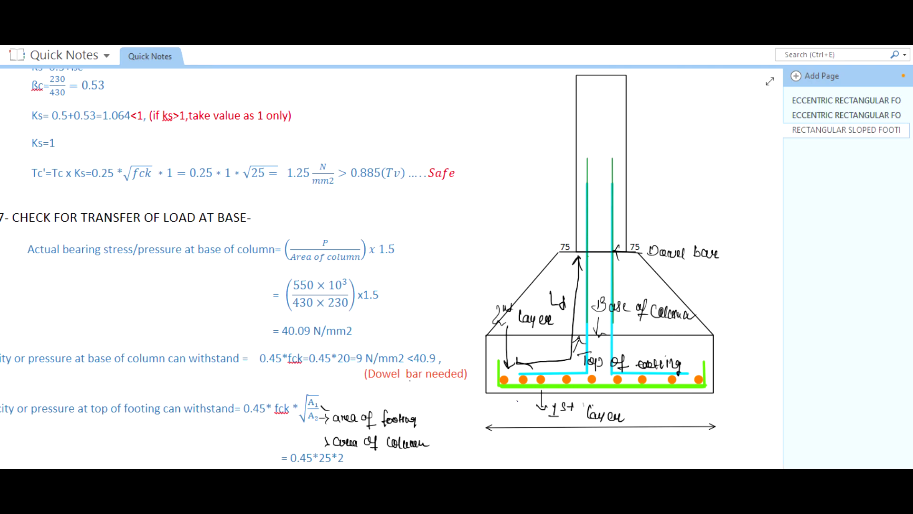
pyautogui.hotkey('alt', 'Tab')
# Step: Scroll REC SLOPE 2 up to the step 6 one-way shear check showing 0.417 and 0.412 N/mm², both SAFE
pyautogui.click(543, 341)
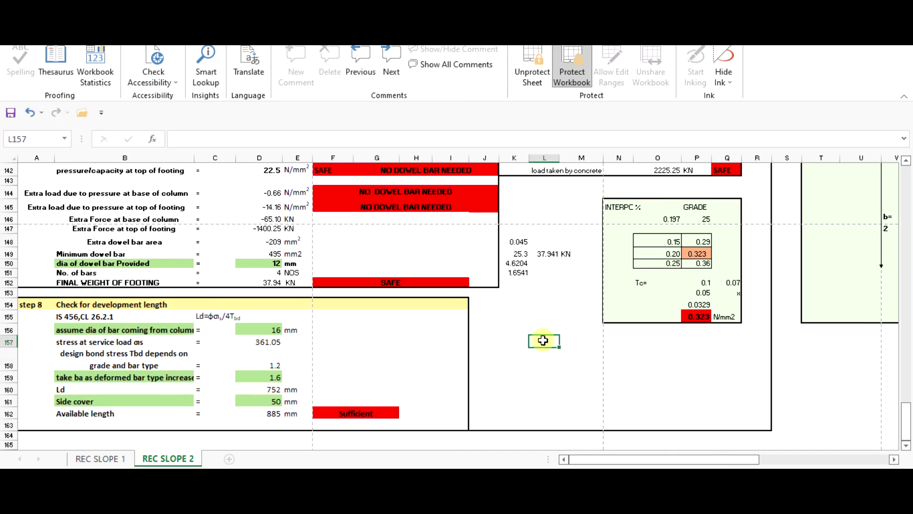
pyautogui.scroll(2, 529, 363)
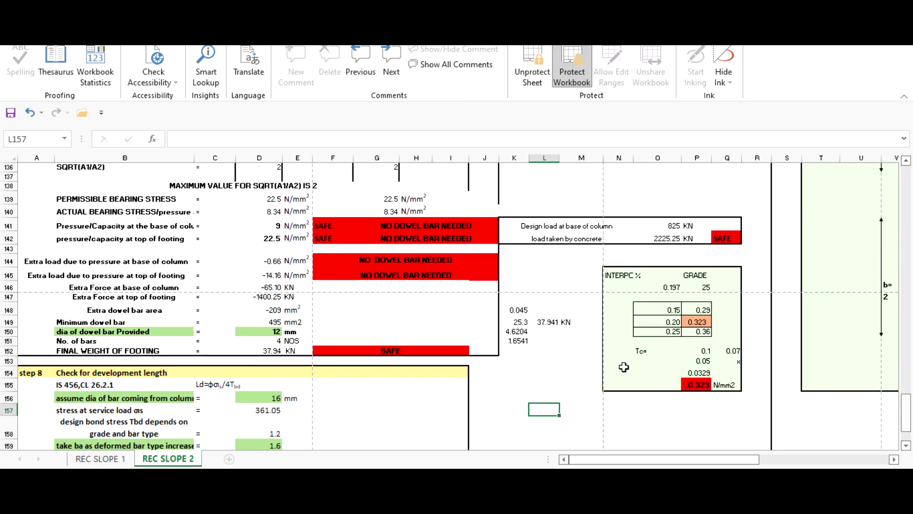
pyautogui.scroll(-2, 621, 368)
pyautogui.scroll(2, 623, 368)
pyautogui.scroll(4, 665, 356)
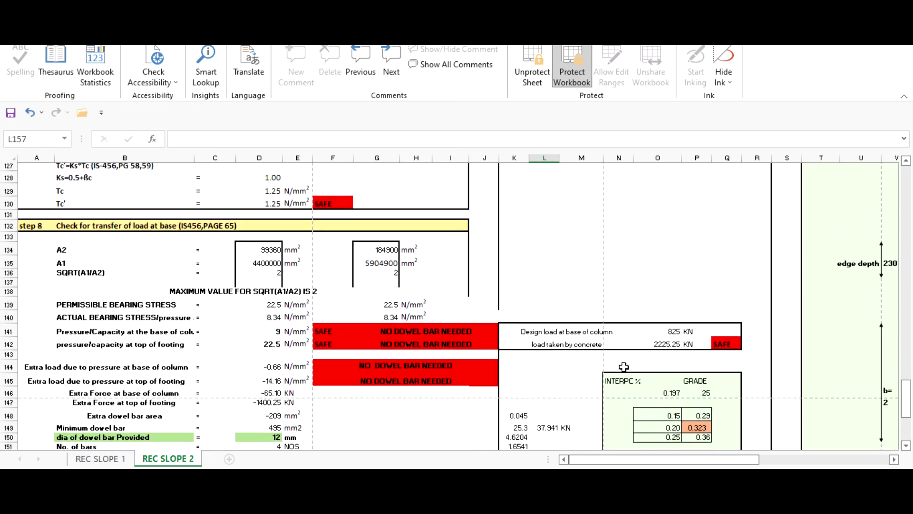
pyautogui.scroll(10, 671, 353)
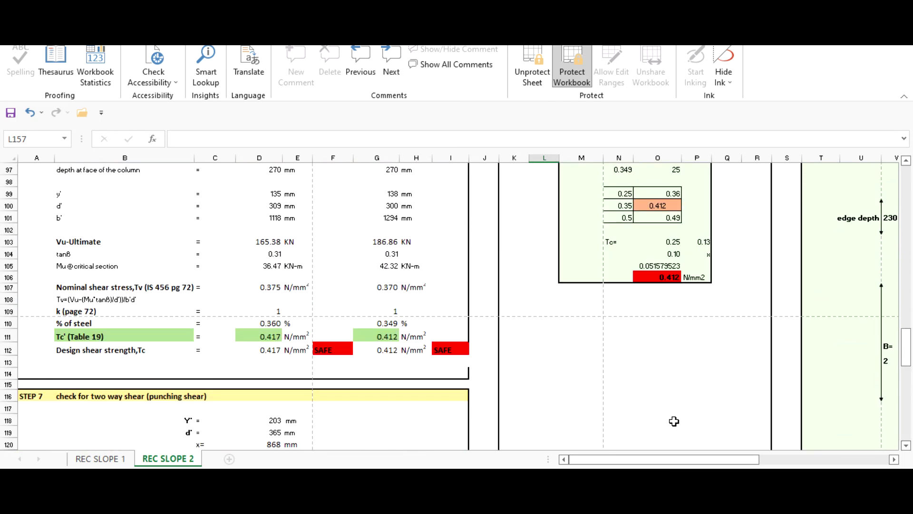
pyautogui.scroll(2, 672, 419)
pyautogui.scroll(1, 586, 315)
pyautogui.scroll(-7, 586, 314)
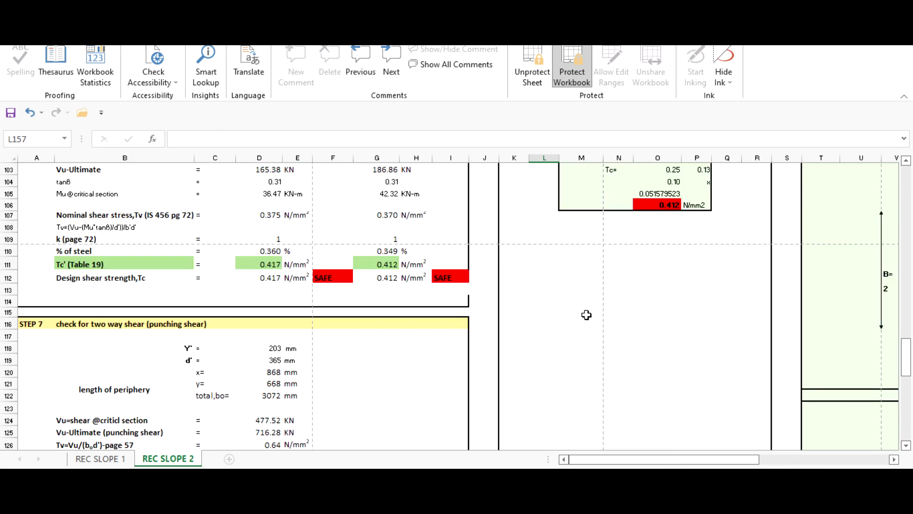
pyautogui.scroll(-2, 586, 315)
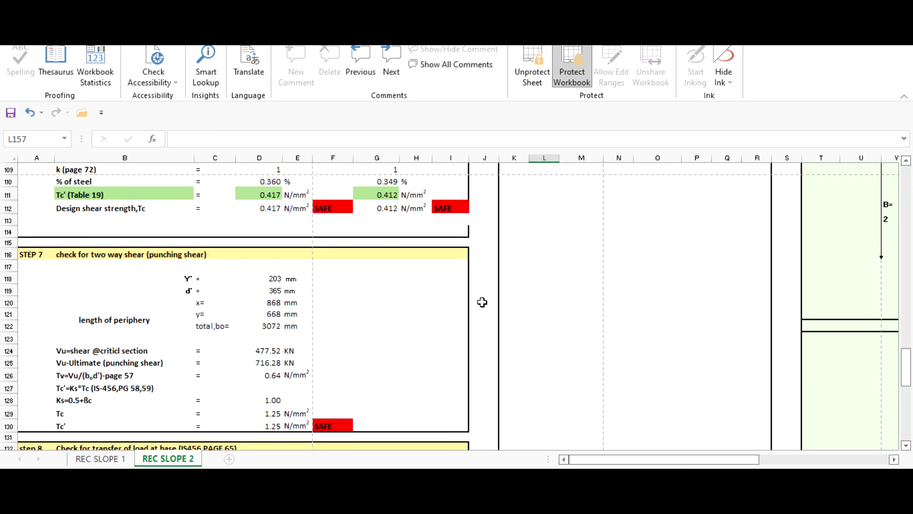
pyautogui.scroll(6, 476, 305)
pyautogui.scroll(-1, 449, 339)
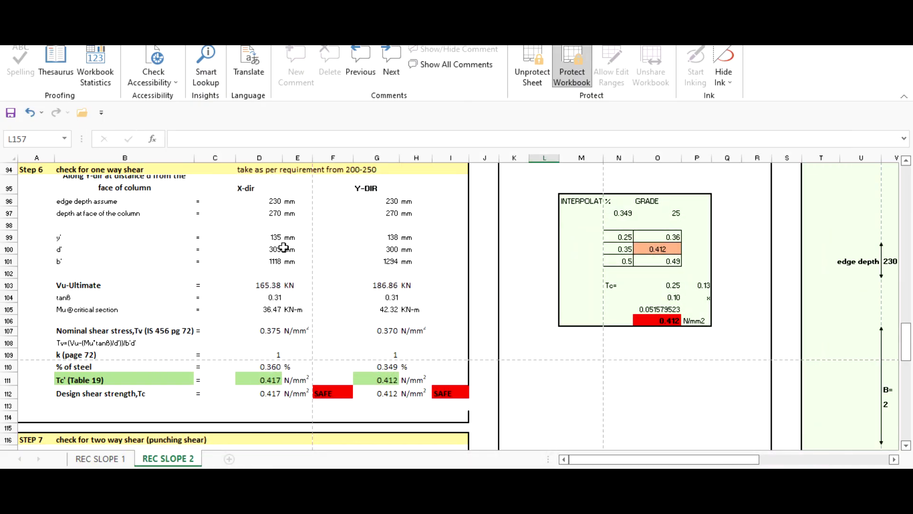
pyautogui.scroll(-6, 284, 250)
pyautogui.scroll(-5, 283, 251)
pyautogui.scroll(-2, 309, 275)
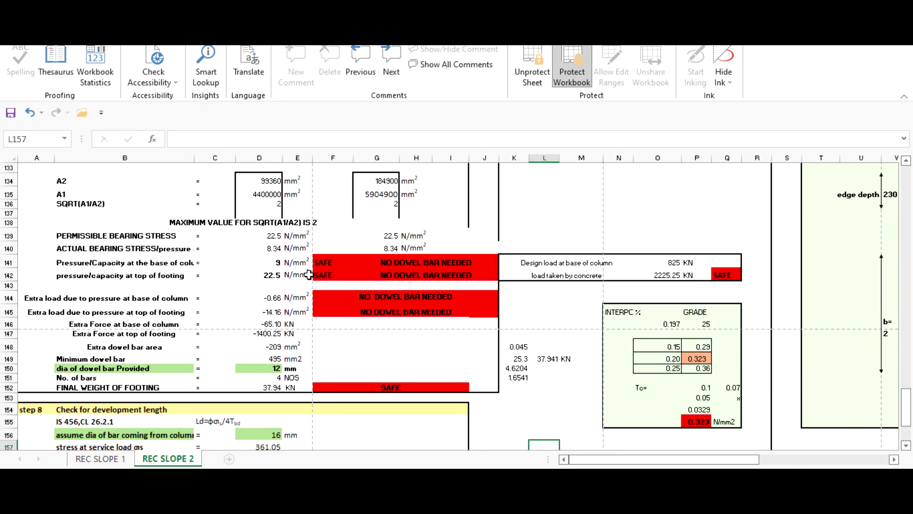
pyautogui.scroll(20, 309, 275)
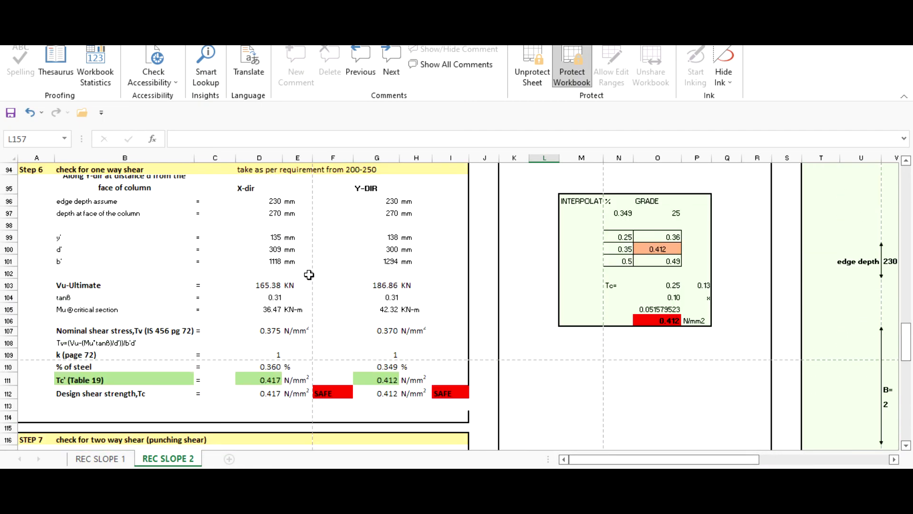
pyautogui.scroll(3, 309, 275)
pyautogui.scroll(-4, 413, 284)
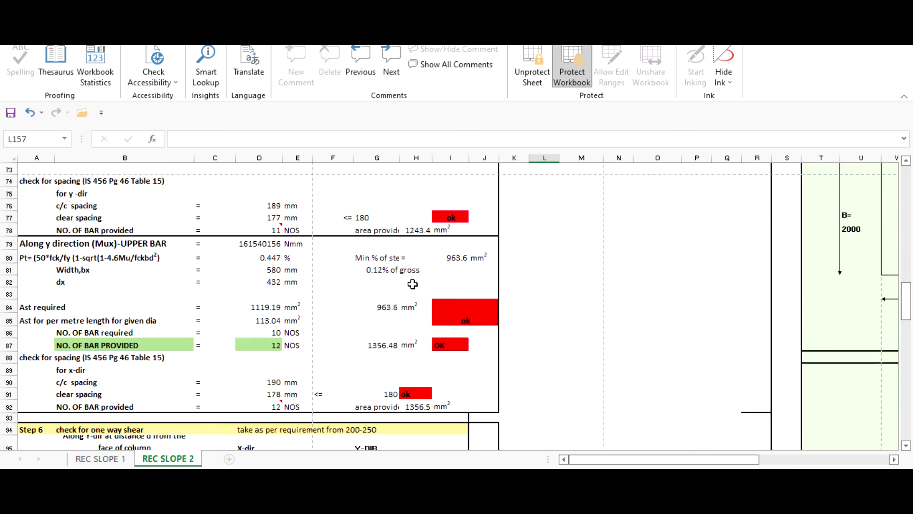
pyautogui.scroll(20, 412, 283)
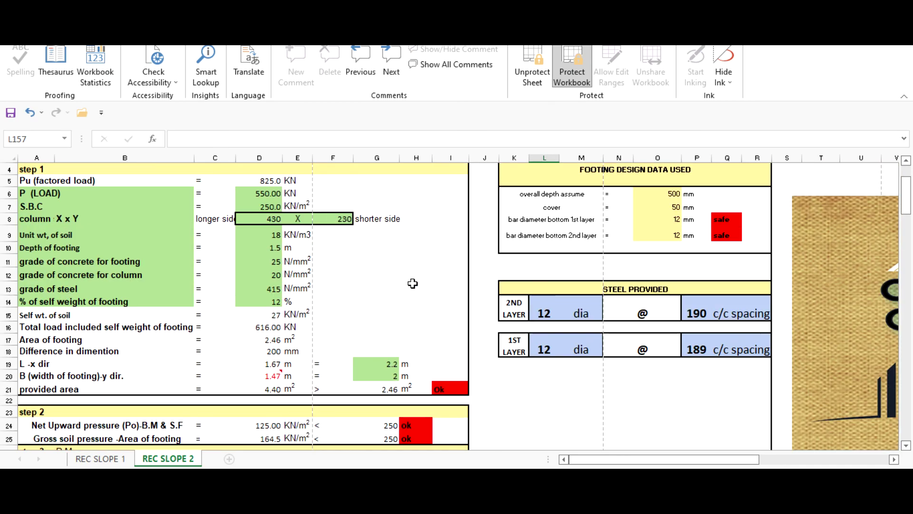
pyautogui.scroll(-10, 412, 284)
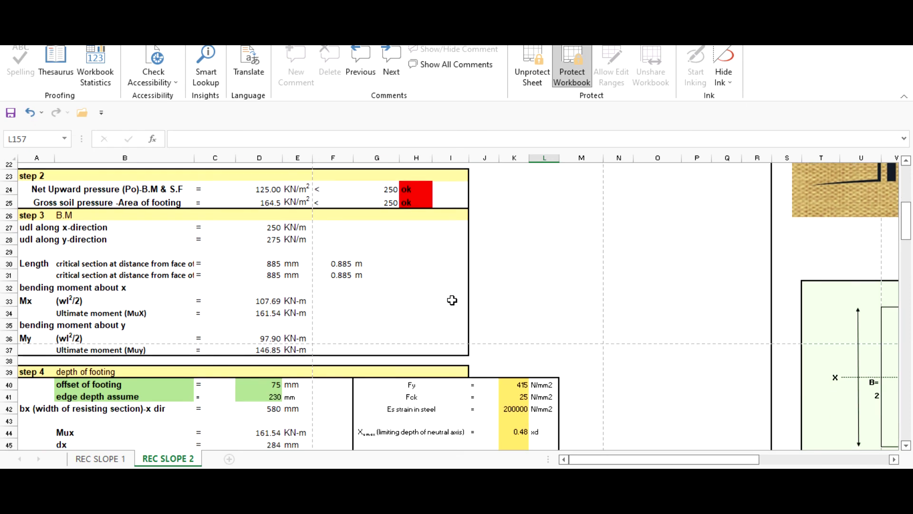
pyautogui.scroll(-4, 451, 300)
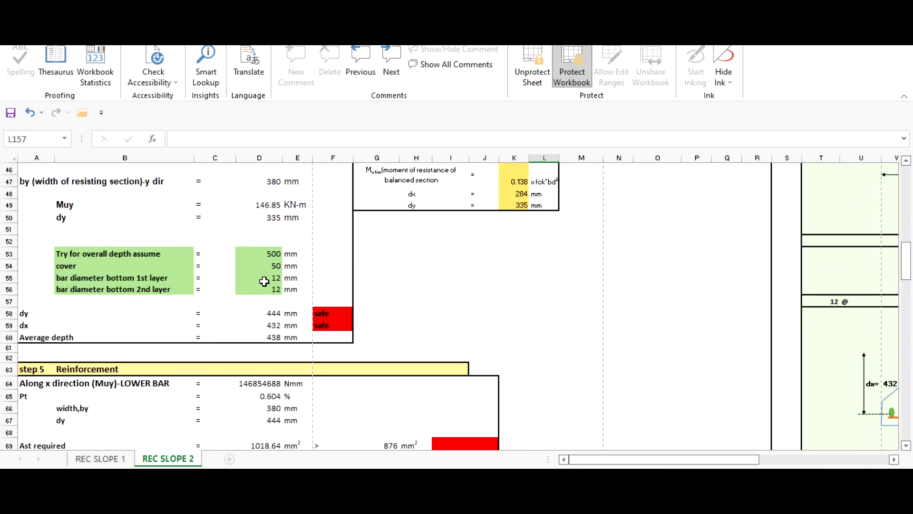
pyautogui.scroll(13, 457, 308)
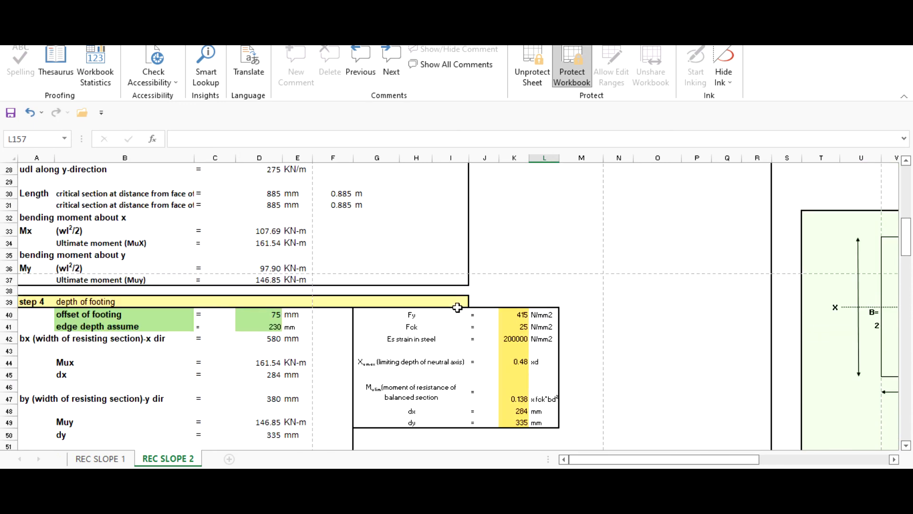
pyautogui.scroll(-3, 457, 351)
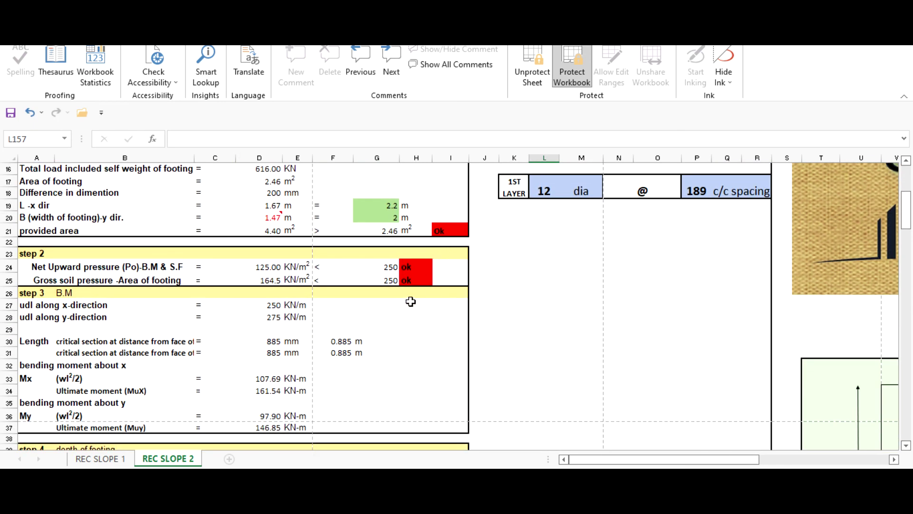
pyautogui.scroll(2, 418, 290)
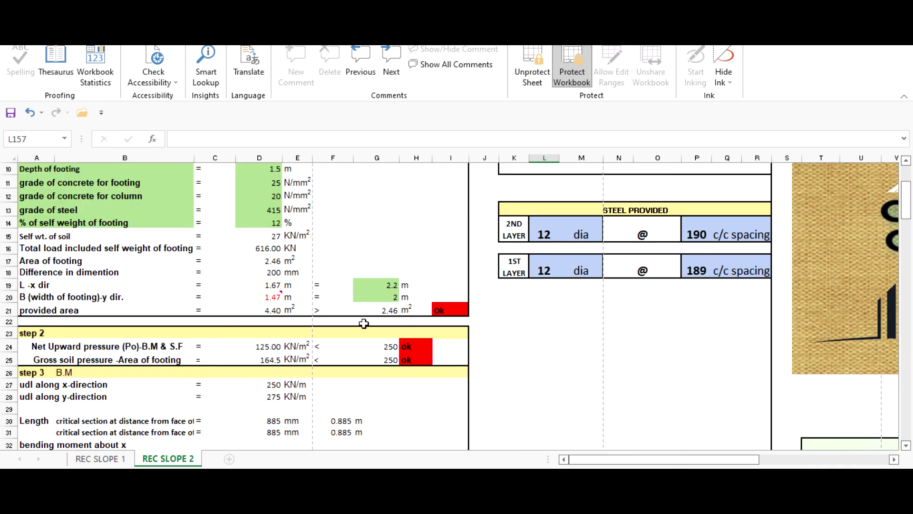
pyautogui.scroll(-3, 398, 263)
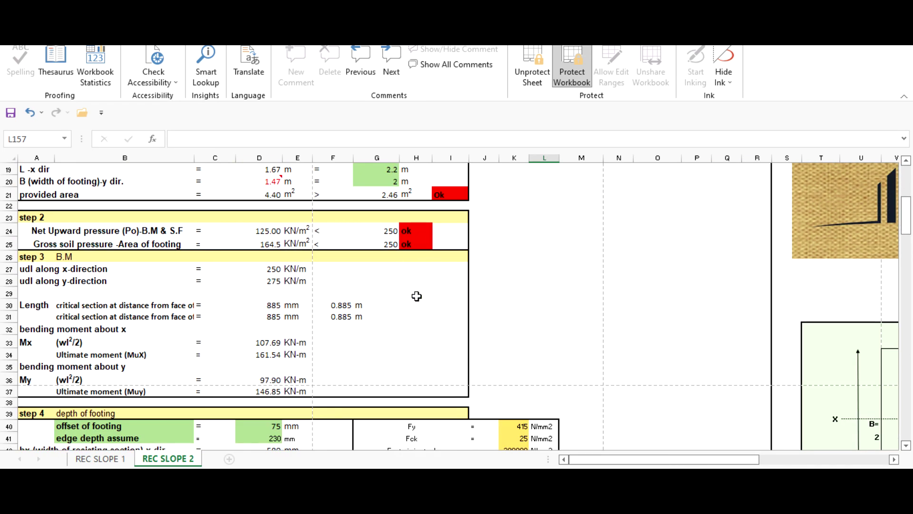
pyautogui.scroll(2, 422, 280)
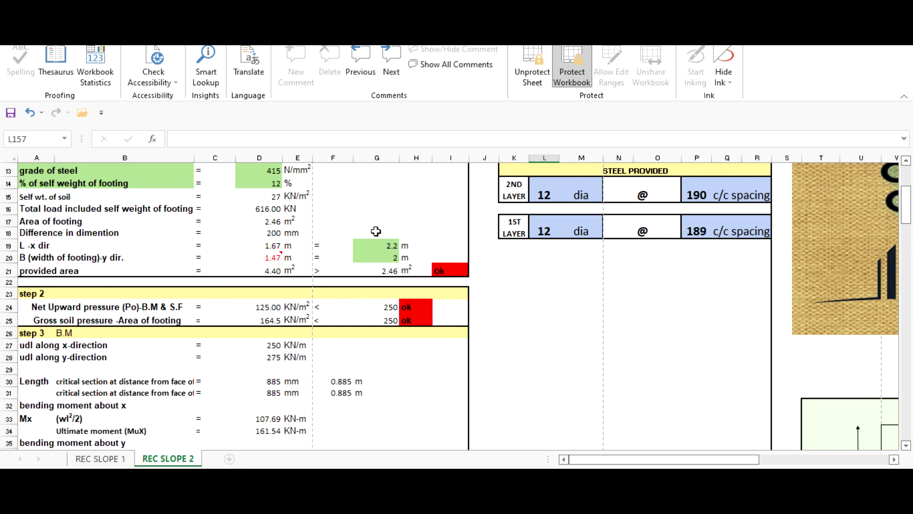
pyautogui.scroll(1, 389, 255)
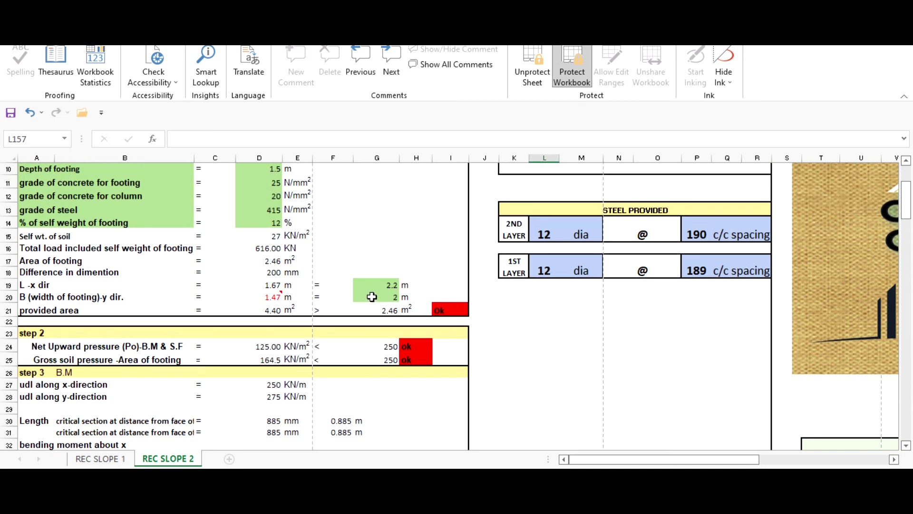
pyautogui.scroll(-2, 372, 296)
pyautogui.scroll(4, 316, 291)
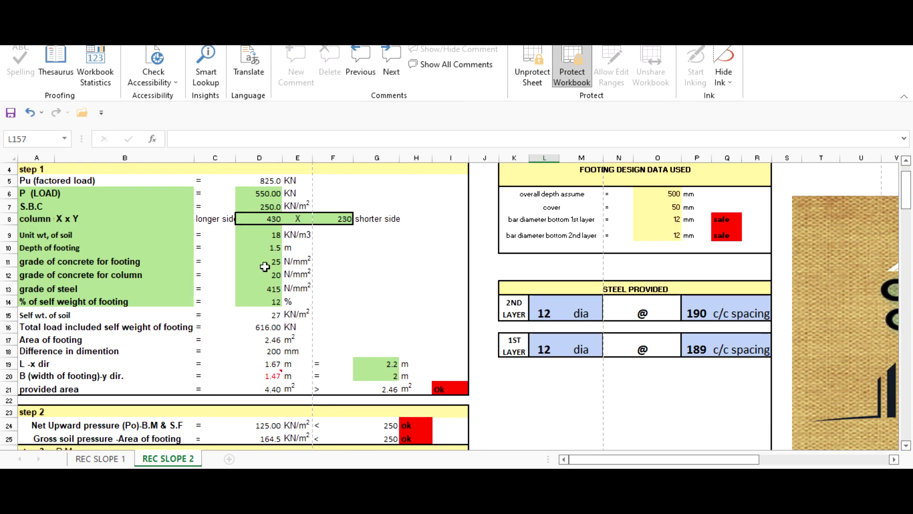
pyautogui.scroll(-3, 378, 282)
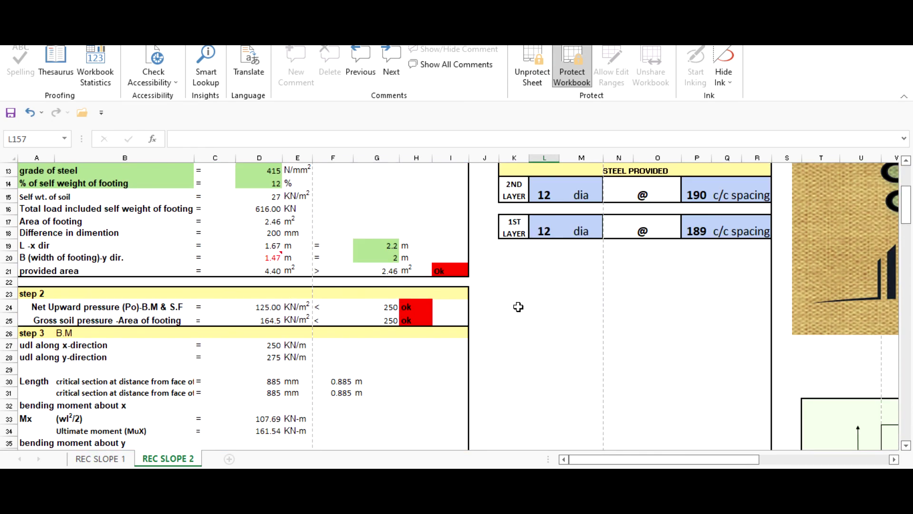
pyautogui.scroll(-1, 547, 333)
pyautogui.scroll(2, 655, 425)
pyautogui.moveTo(638, 461); pyautogui.dragTo(645, 461)
pyautogui.scroll(-11, 356, 281)
pyautogui.scroll(-6, 357, 281)
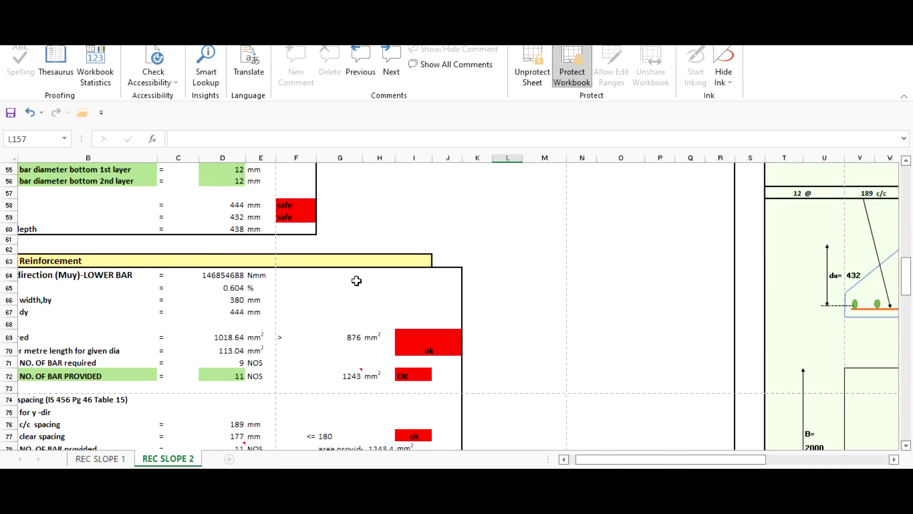
pyautogui.scroll(12, 567, 320)
pyautogui.scroll(7, 567, 320)
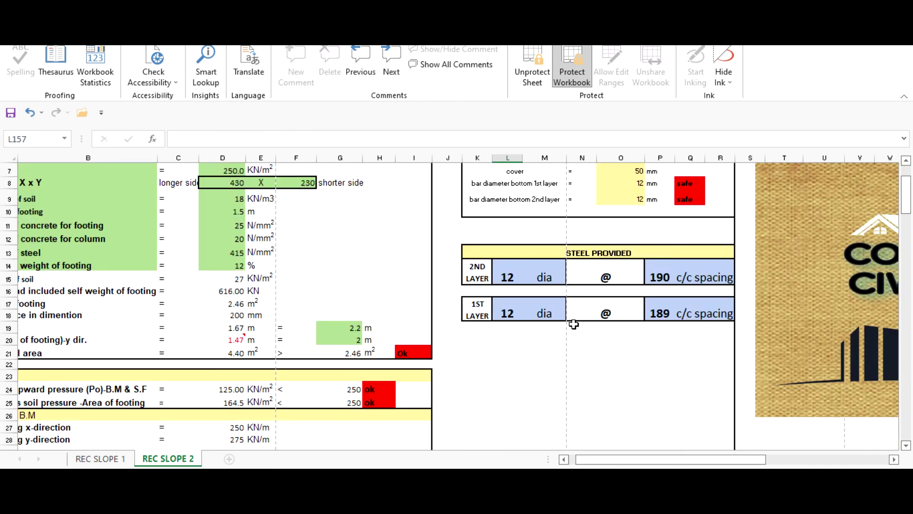
pyautogui.scroll(-2, 638, 358)
pyautogui.scroll(-11, 654, 403)
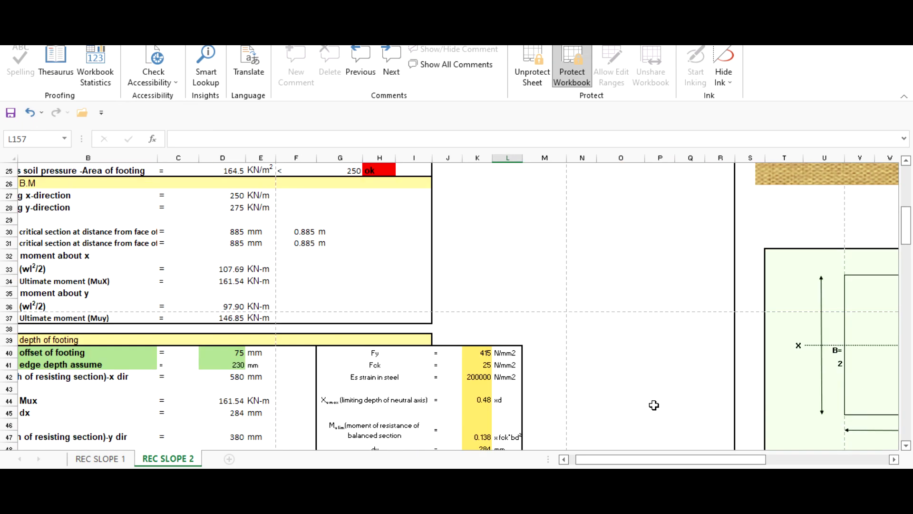
pyautogui.moveTo(667, 459); pyautogui.dragTo(731, 461)
pyautogui.scroll(-3, 683, 330)
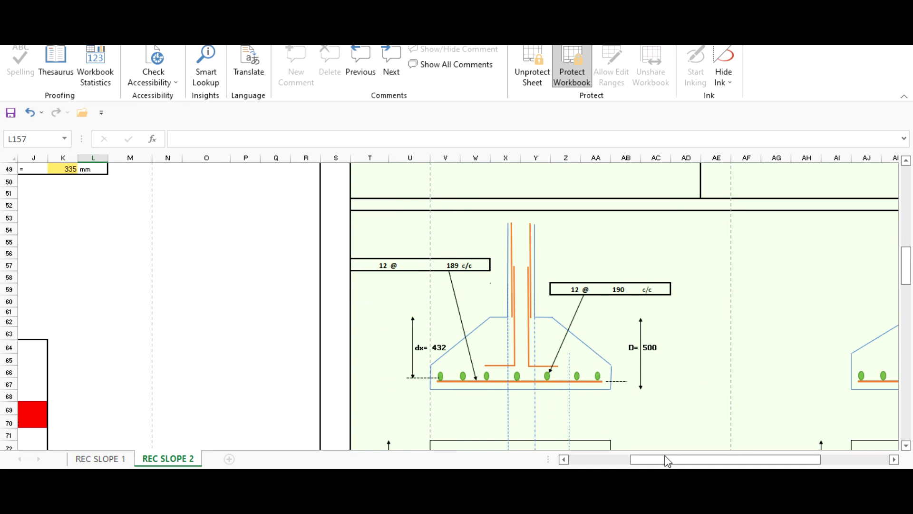
pyautogui.moveTo(666, 460); pyautogui.dragTo(735, 460)
pyautogui.scroll(-5, 575, 276)
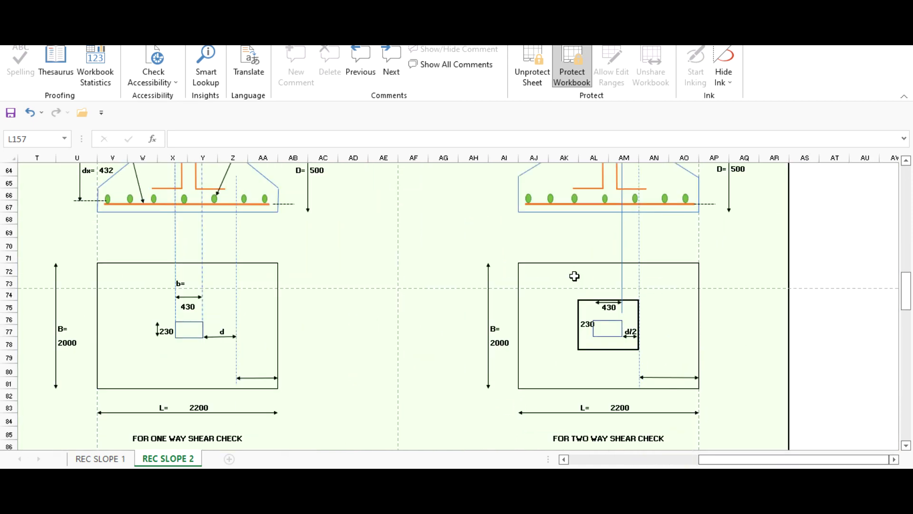
pyautogui.scroll(-8, 574, 276)
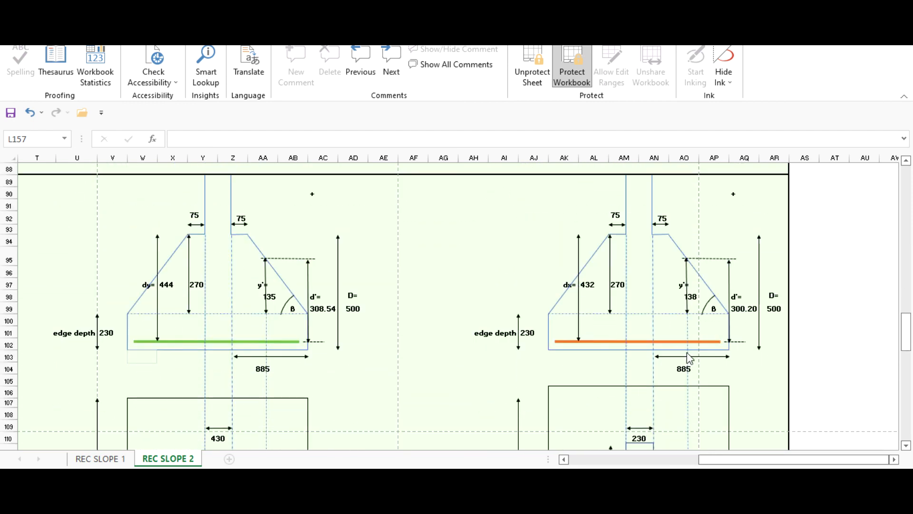
pyautogui.scroll(-4, 704, 332)
pyautogui.scroll(3, 706, 333)
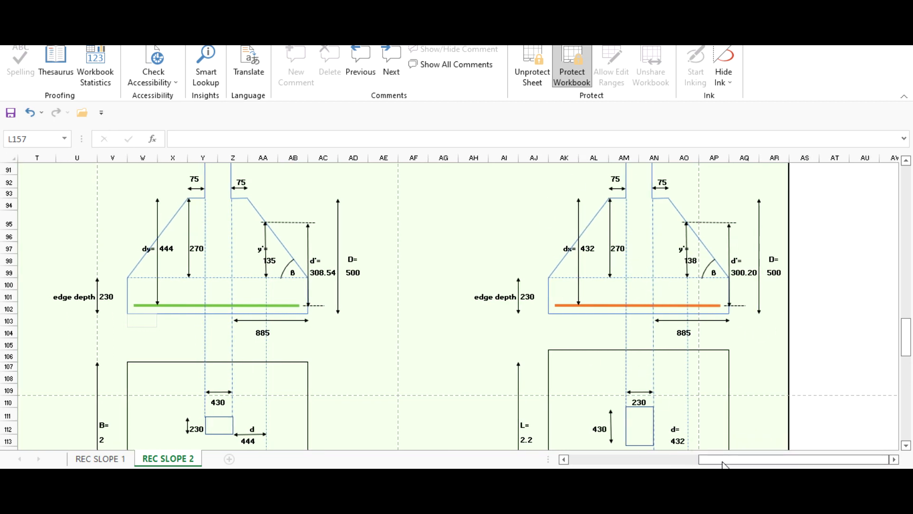
pyautogui.moveTo(722, 463); pyautogui.dragTo(695, 458)
pyautogui.scroll(-2, 496, 311)
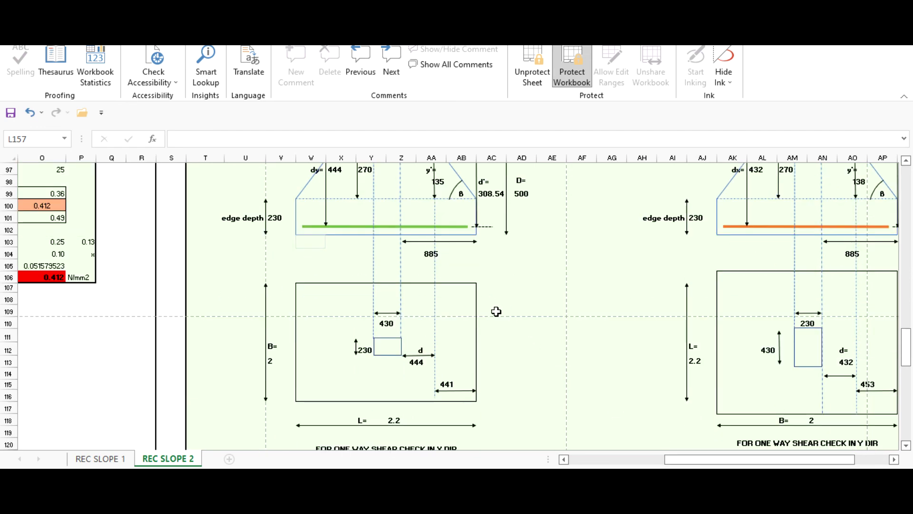
pyautogui.scroll(-1, 496, 312)
pyautogui.scroll(1, 496, 312)
pyautogui.moveTo(754, 461); pyautogui.dragTo(727, 458)
pyautogui.scroll(-11, 663, 310)
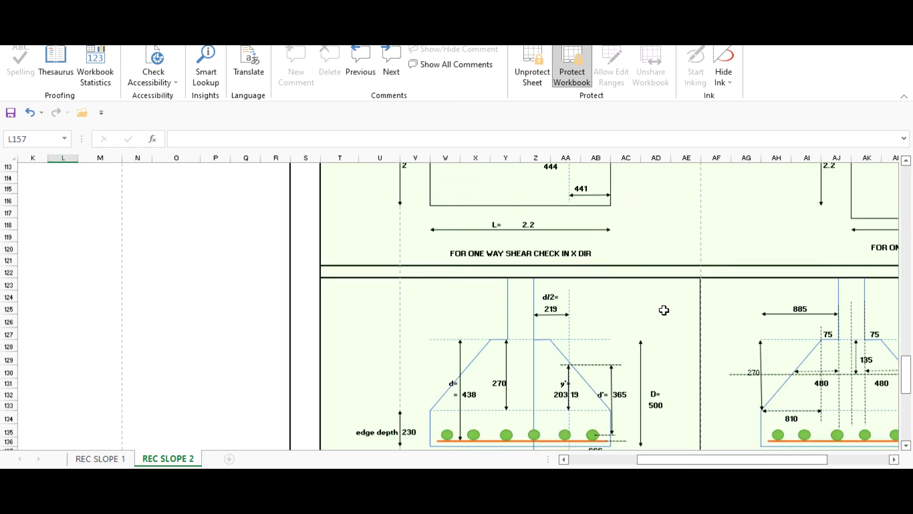
pyautogui.scroll(-1, 660, 323)
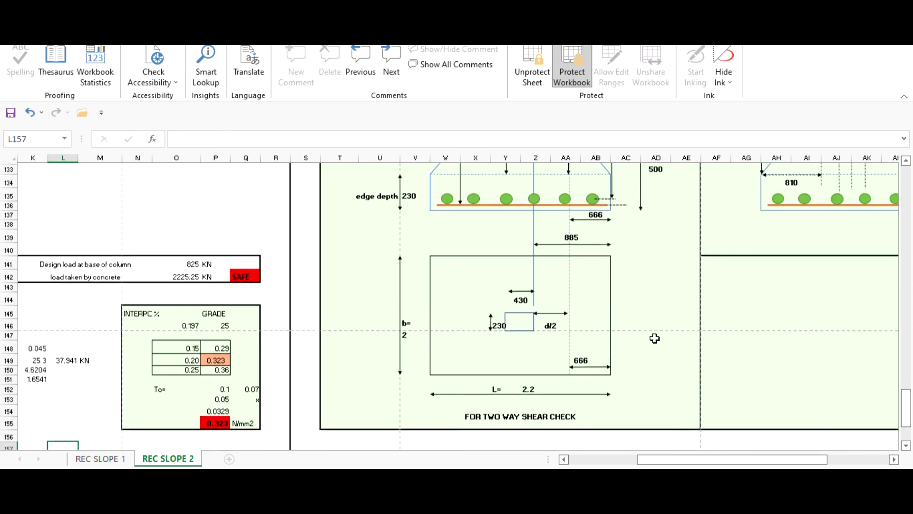
pyautogui.scroll(4, 654, 338)
pyautogui.moveTo(745, 463); pyautogui.dragTo(794, 462)
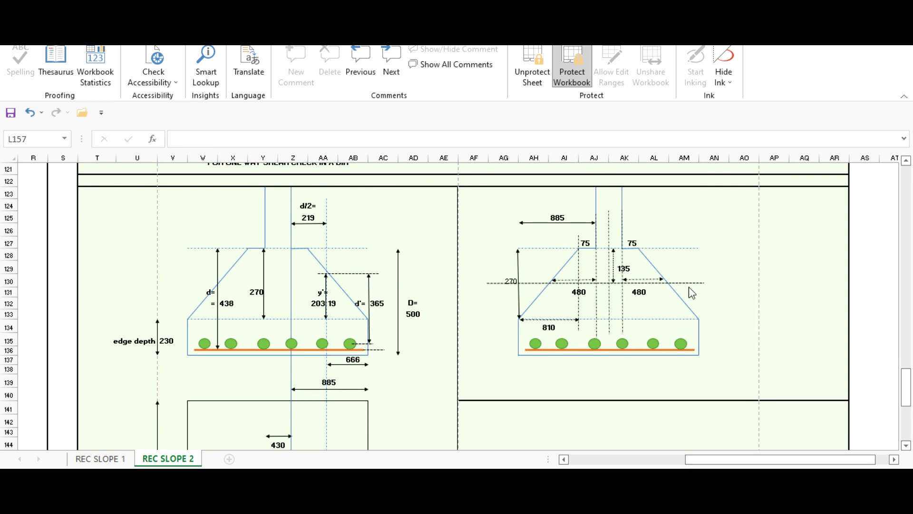
pyautogui.scroll(13, 675, 386)
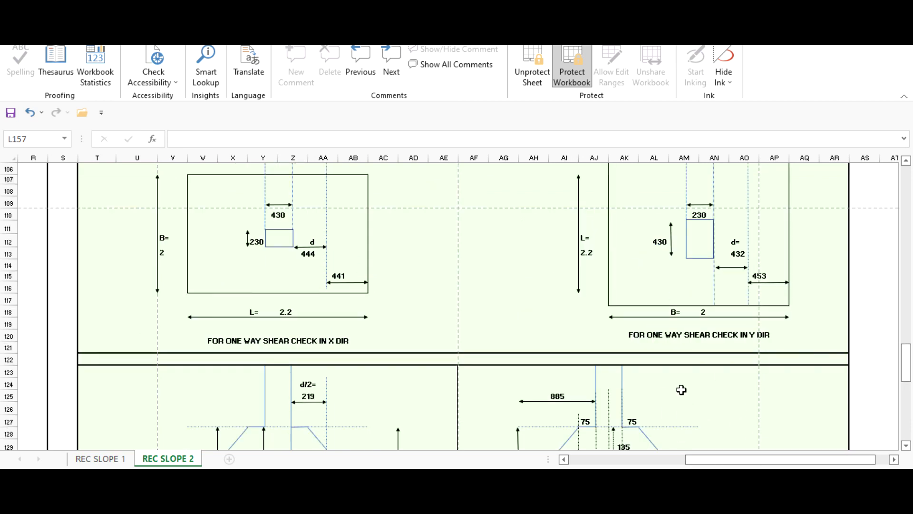
pyautogui.scroll(4, 675, 386)
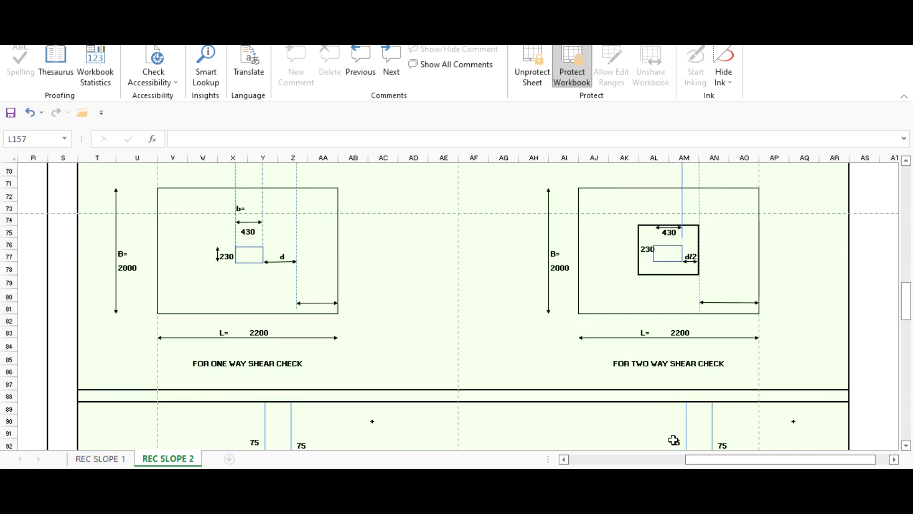
pyautogui.moveTo(713, 464); pyautogui.dragTo(598, 464)
pyautogui.scroll(11, 274, 348)
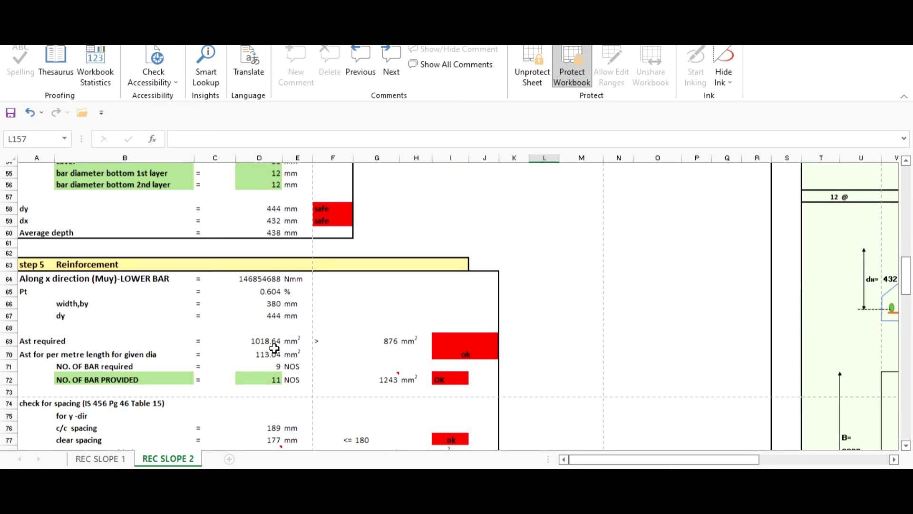
pyautogui.scroll(12, 274, 349)
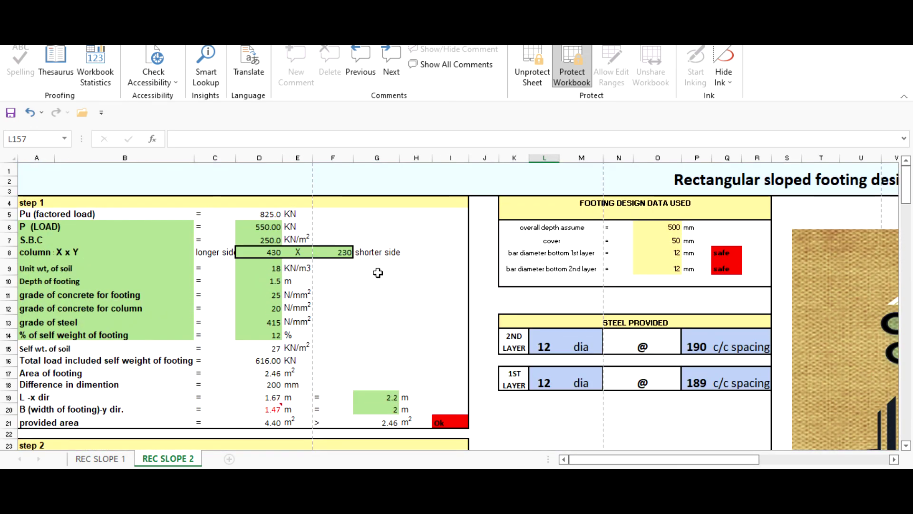
pyautogui.click(439, 294)
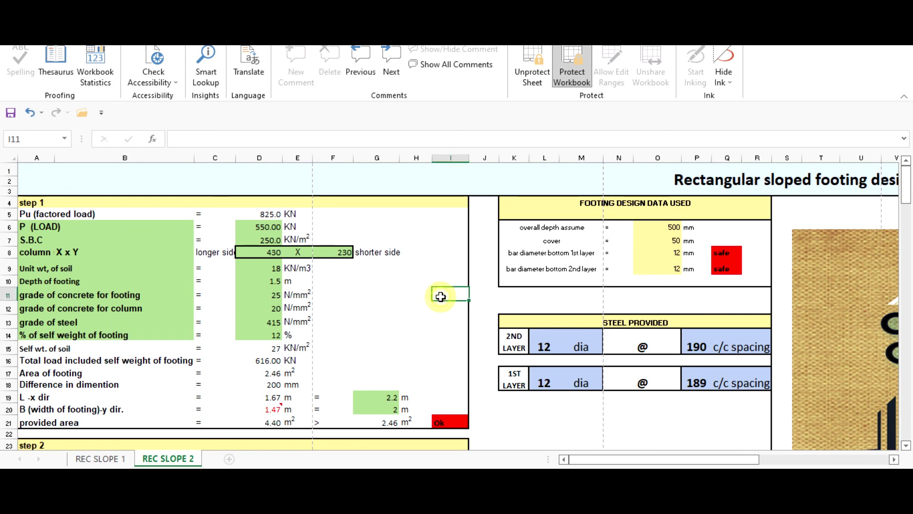
pyautogui.click(265, 229)
pyautogui.click(405, 239)
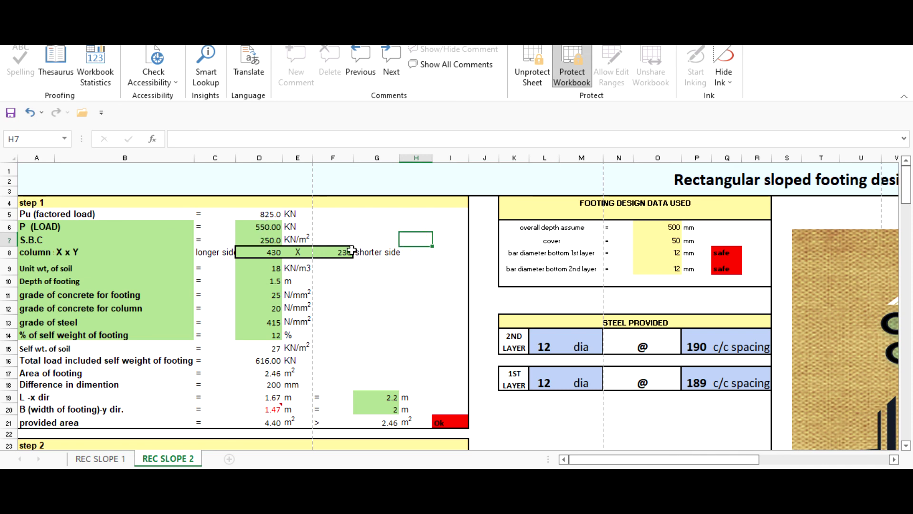
pyautogui.click(433, 312)
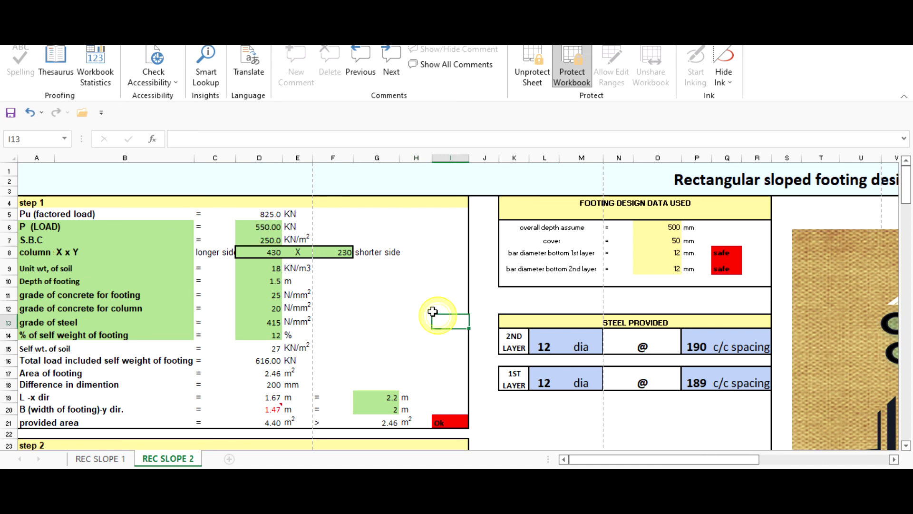
pyautogui.click(441, 271)
pyautogui.scroll(-3, 421, 304)
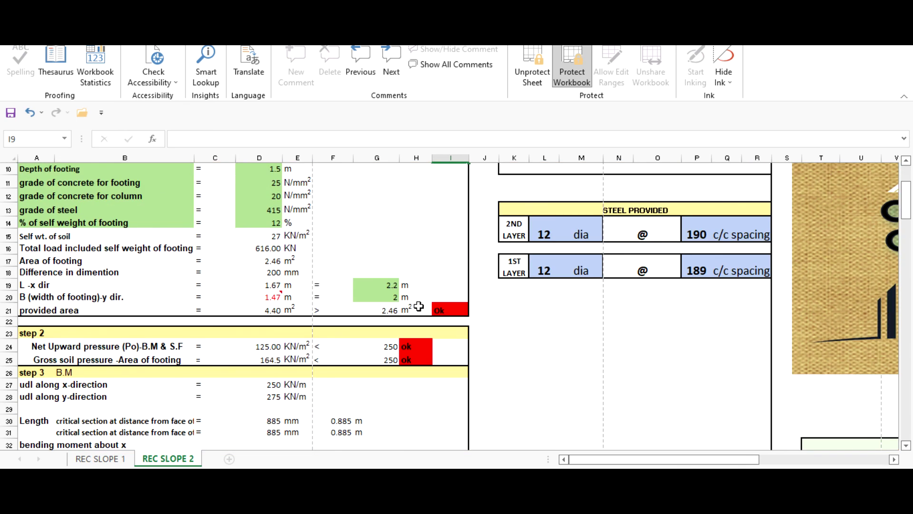
pyautogui.scroll(-4, 418, 306)
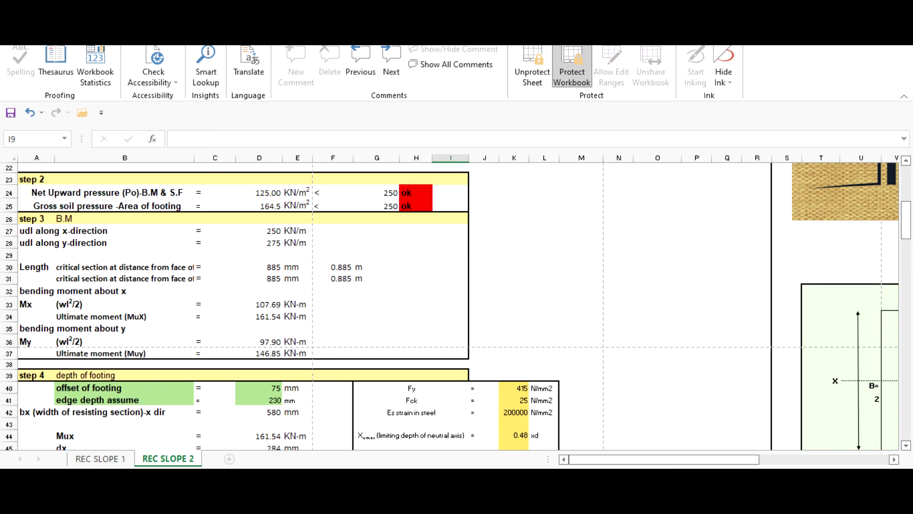
pyautogui.click(669, 400)
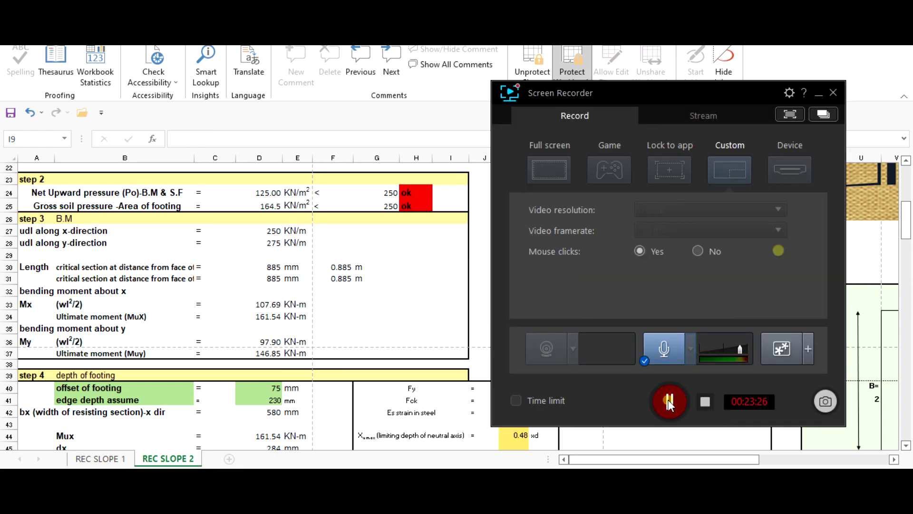
# Step: Open REC SLOPE 1 and view steps 2–4, showing ultimate moments of 146.85 and 161.54 KN-m
pyautogui.scroll(-2, 452, 419)
pyautogui.click(100, 459)
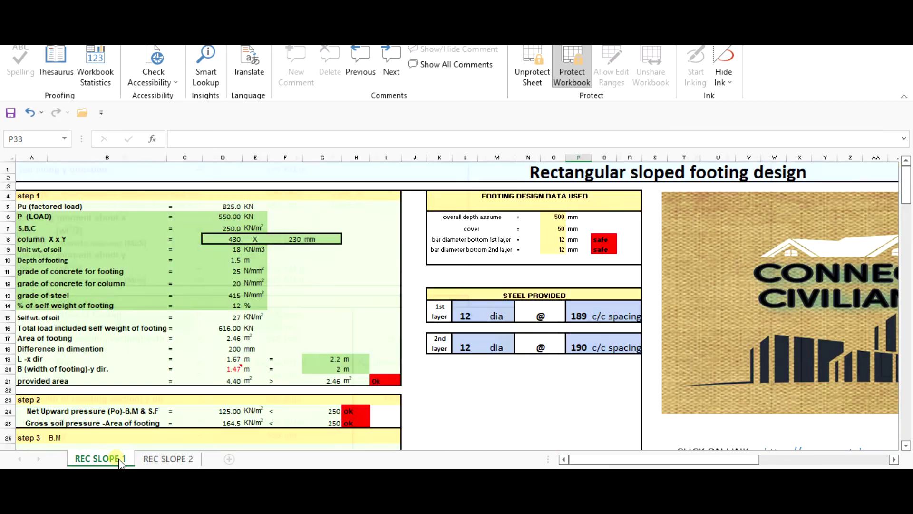
pyautogui.scroll(-2, 485, 377)
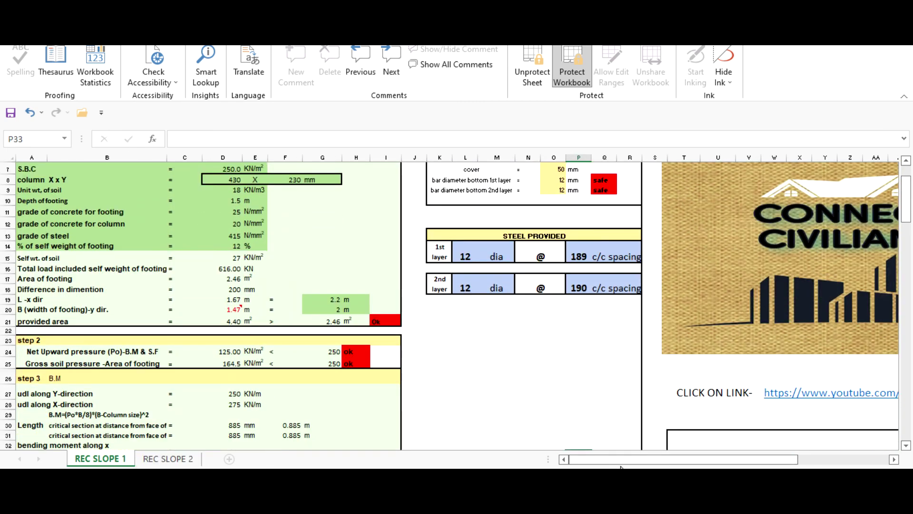
pyautogui.moveTo(642, 461); pyautogui.dragTo(655, 460)
pyautogui.scroll(-4, 667, 284)
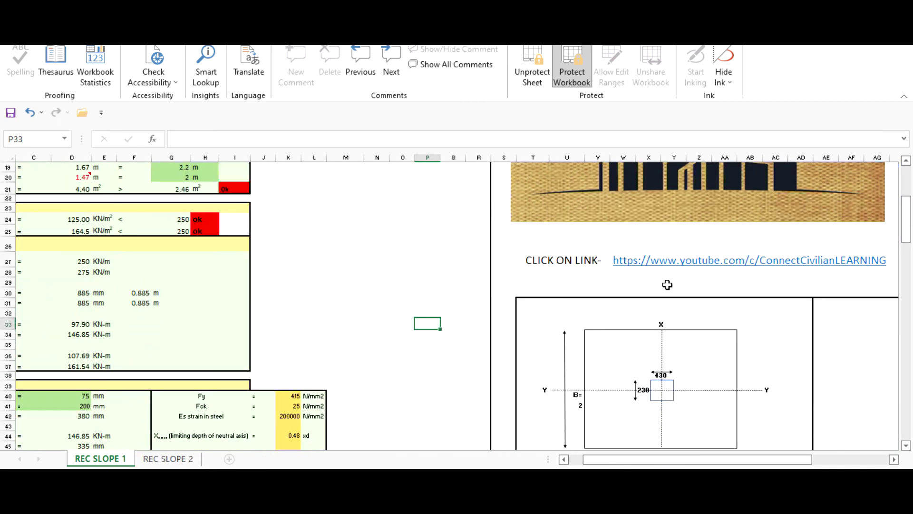
pyautogui.scroll(-2, 667, 284)
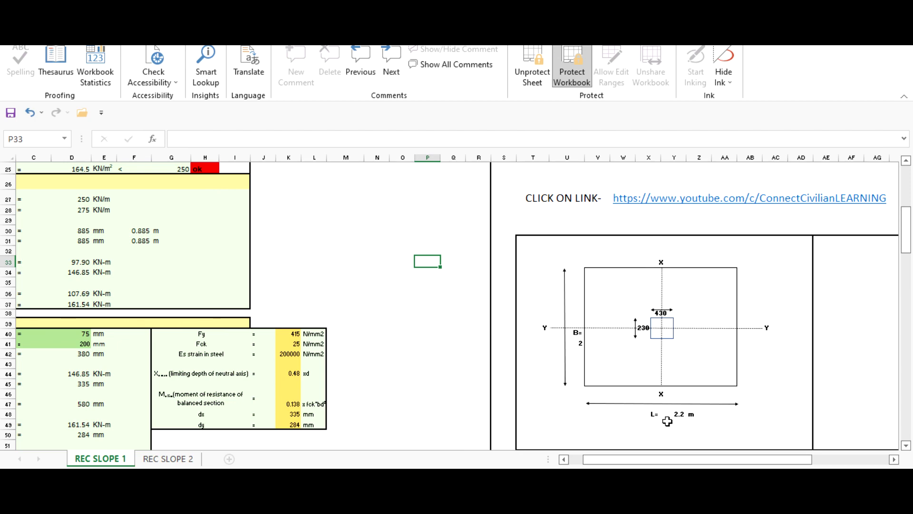
pyautogui.moveTo(706, 464); pyautogui.dragTo(696, 461)
pyautogui.scroll(-3, 335, 276)
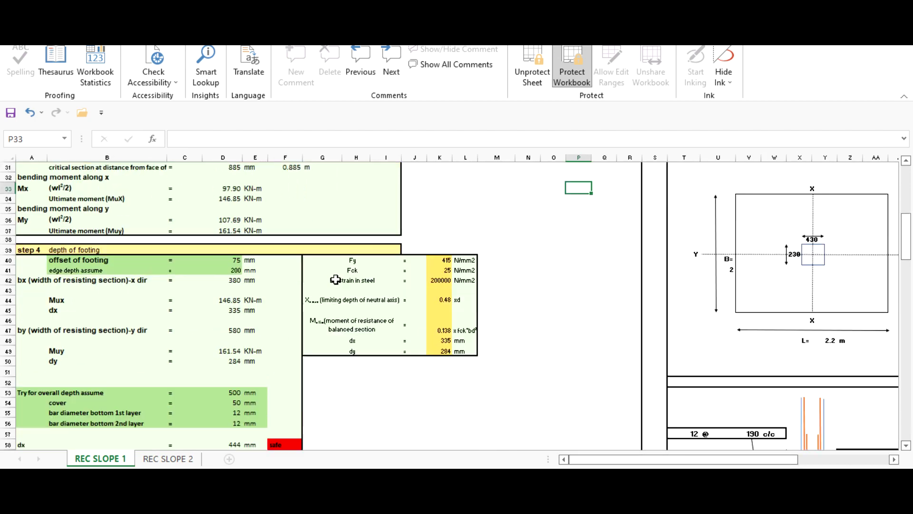
pyautogui.scroll(4, 471, 347)
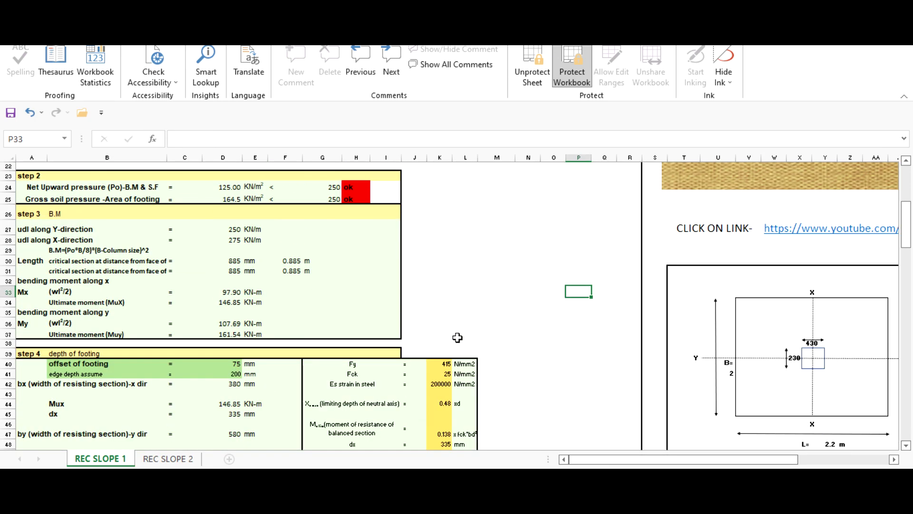
pyautogui.scroll(2, 456, 337)
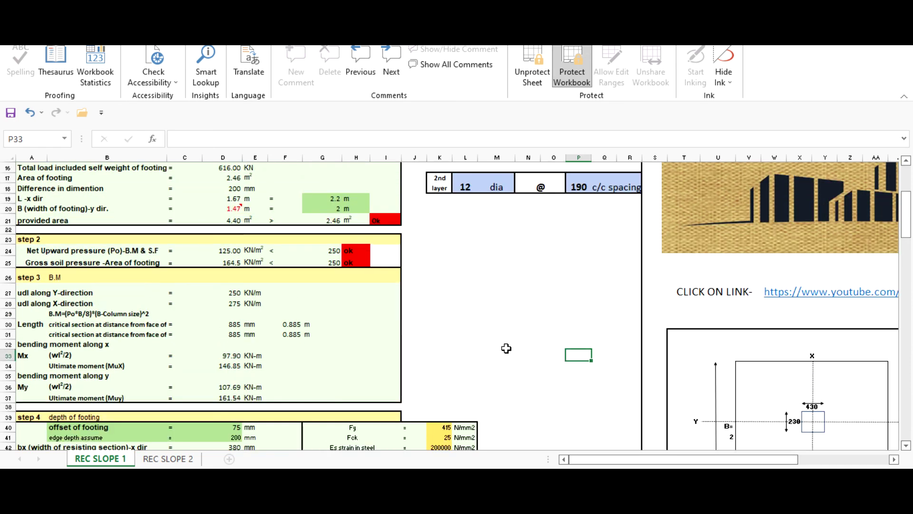
pyautogui.scroll(-2, 506, 350)
pyautogui.scroll(1, 520, 335)
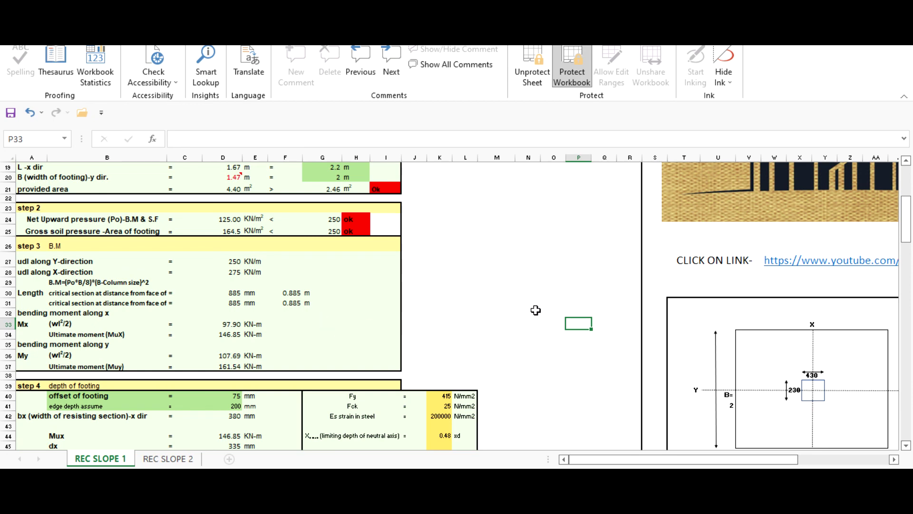
# Step: Compare REC SLOPE 2 with REC SLOPE 1, scrolling through the REC SLOPE 1 calculations
pyautogui.click(168, 460)
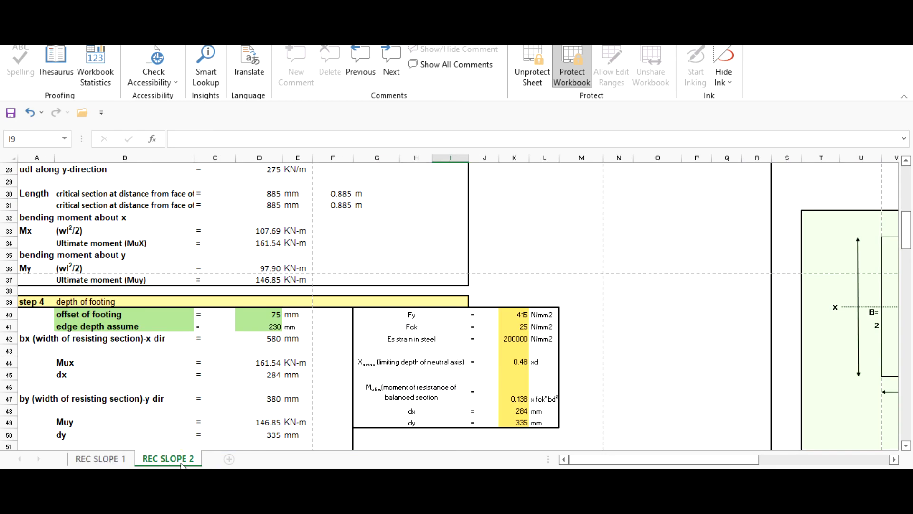
pyautogui.click(105, 459)
pyautogui.scroll(4, 468, 340)
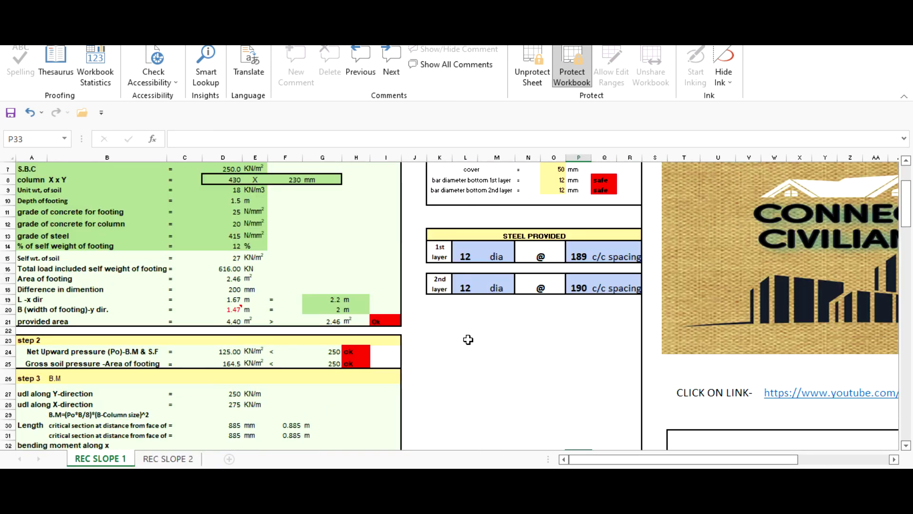
pyautogui.scroll(2, 469, 341)
pyautogui.scroll(-6, 467, 341)
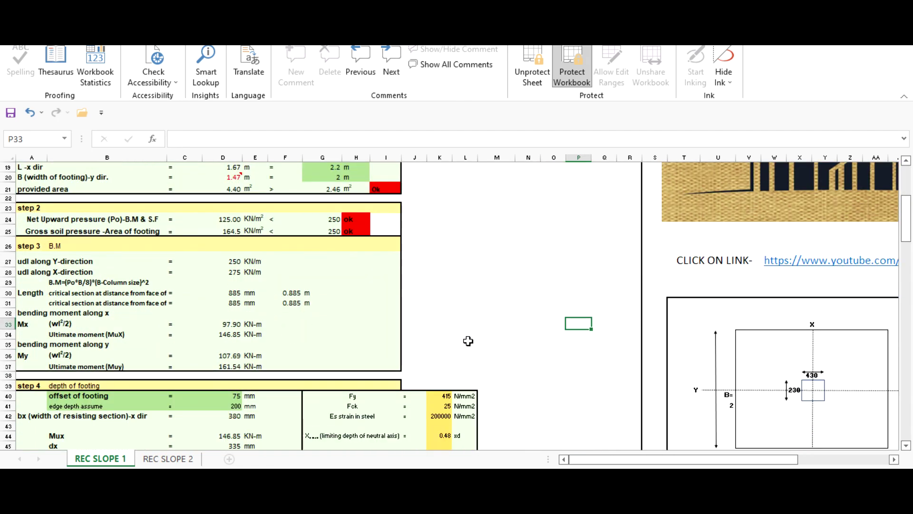
pyautogui.scroll(-2, 565, 314)
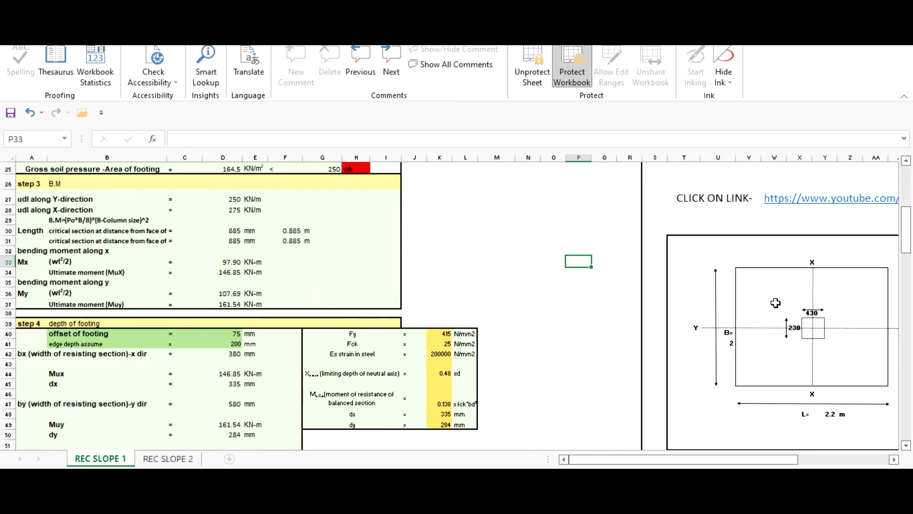
pyautogui.moveTo(780, 465); pyautogui.dragTo(814, 465)
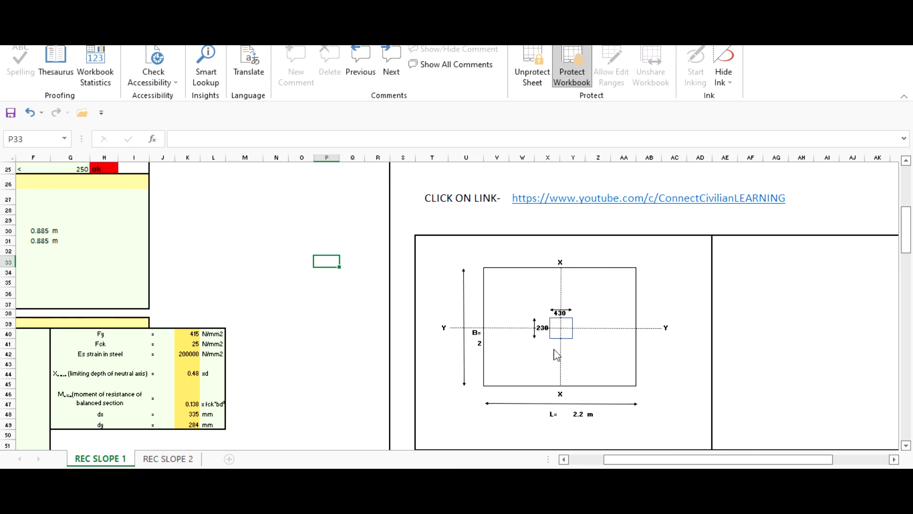
pyautogui.moveTo(748, 461); pyautogui.dragTo(679, 457)
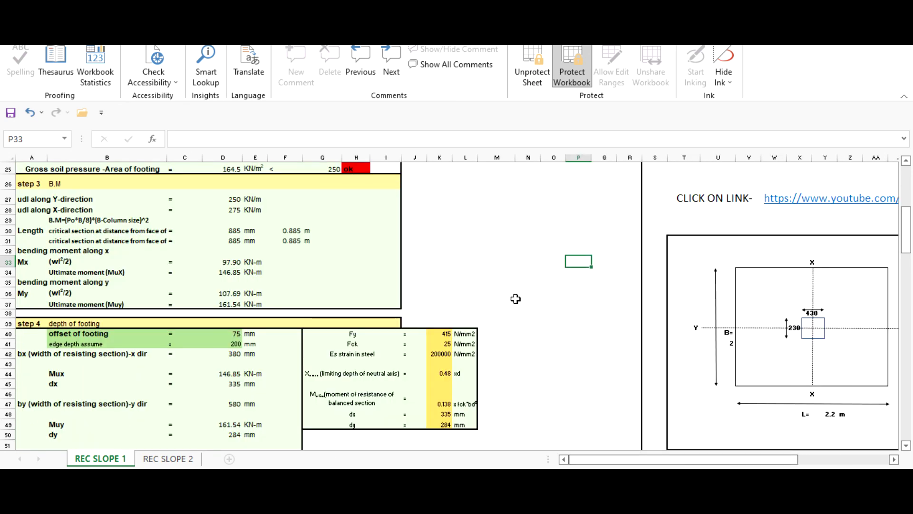
pyautogui.scroll(3, 490, 323)
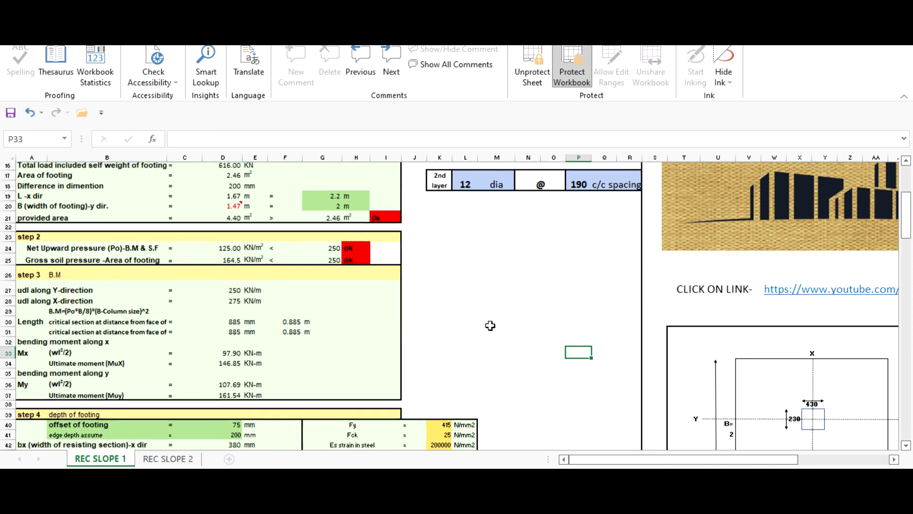
pyautogui.scroll(-2, 490, 323)
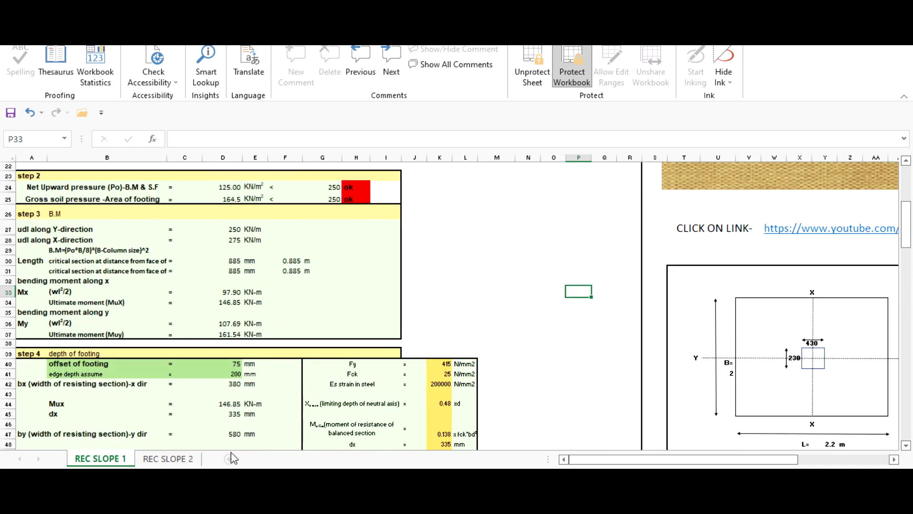
# Step: Return to REC SLOPE 2 at the top, showing 12 mm bars provided at 190 and 189 c/c
pyautogui.click(179, 459)
pyautogui.scroll(6, 452, 295)
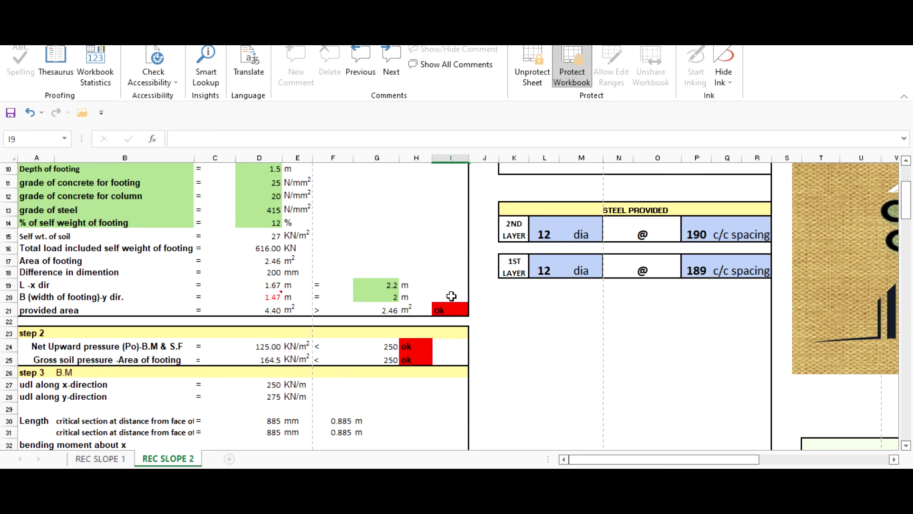
pyautogui.scroll(3, 452, 296)
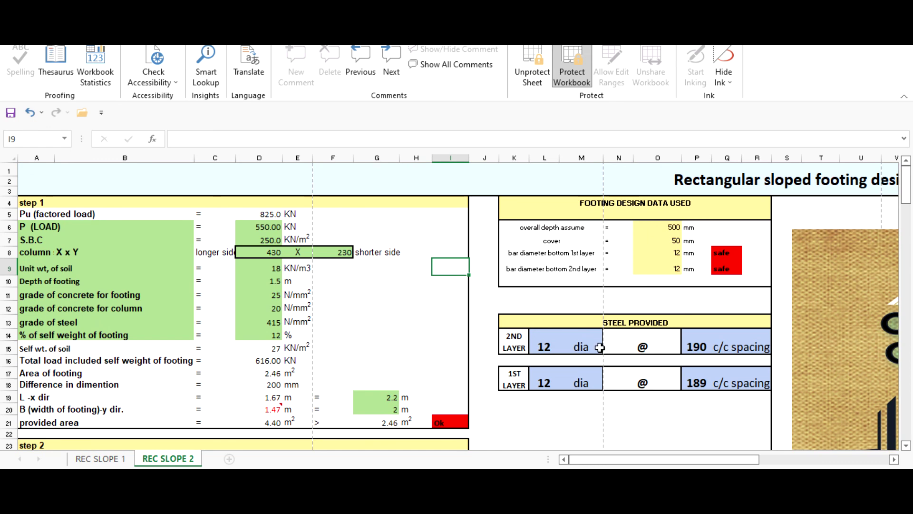